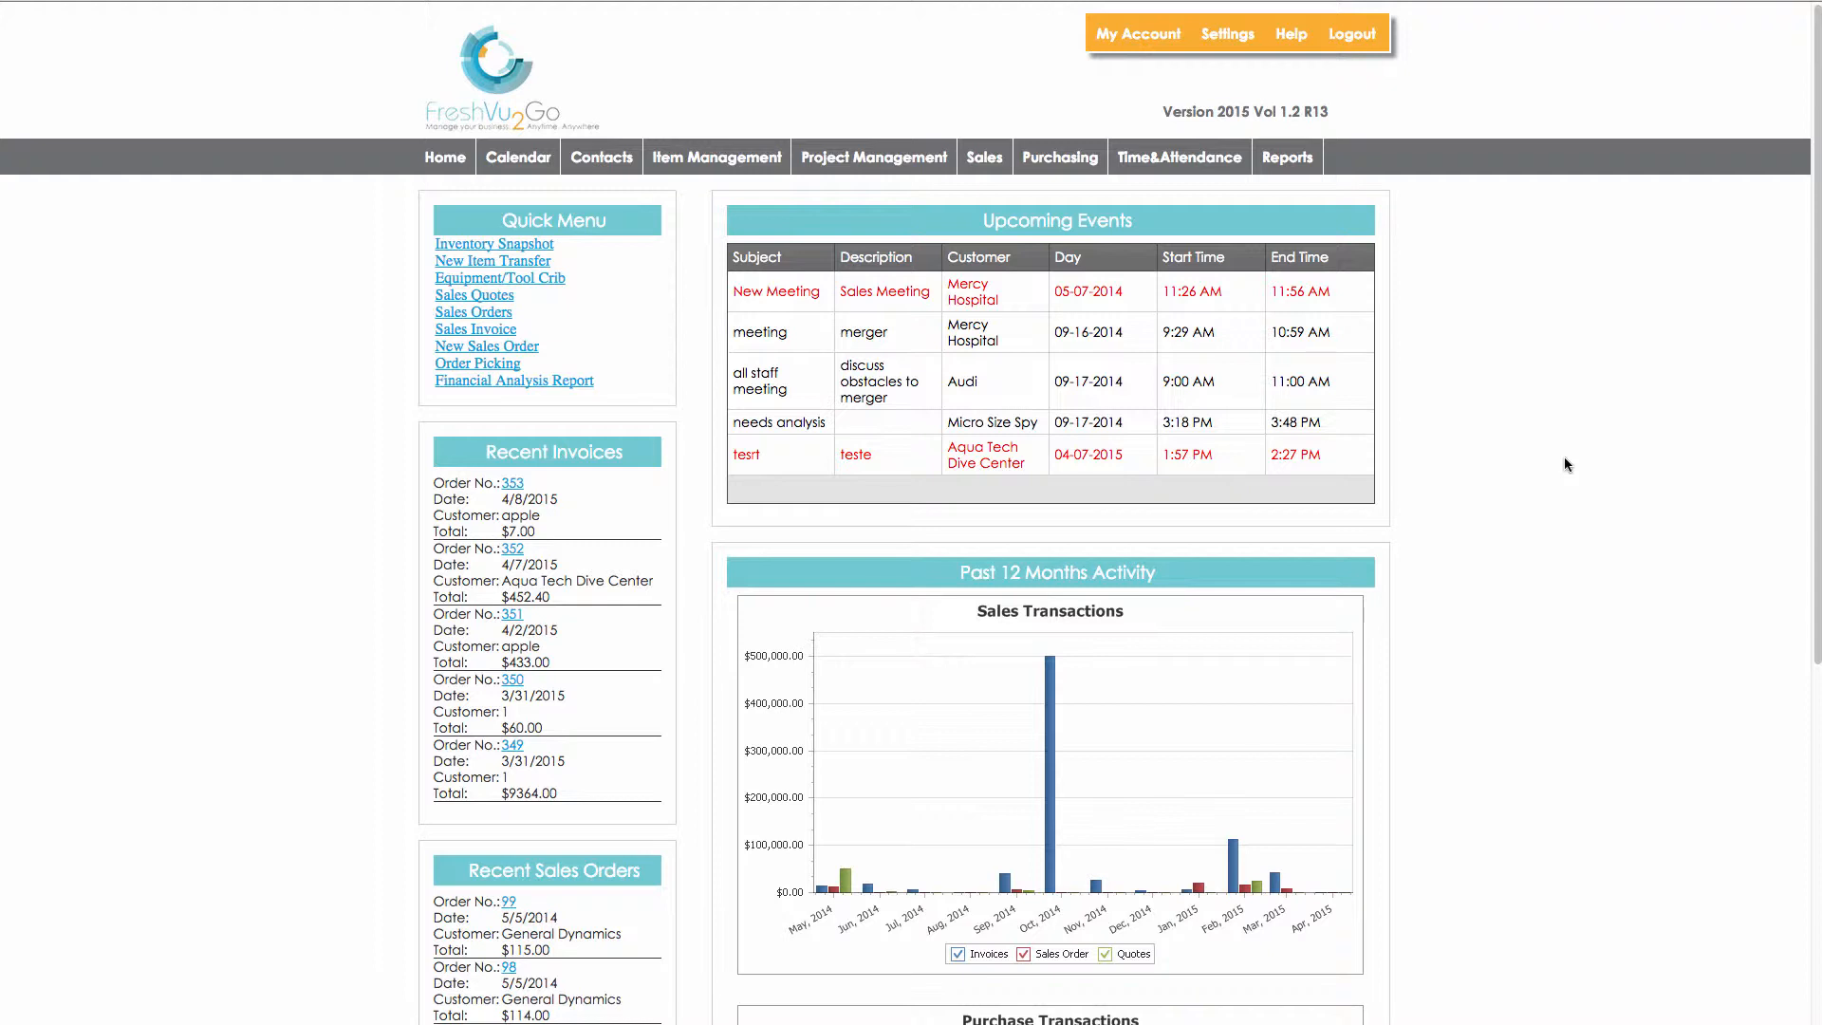
Start a new vendor record for Barnes Harley Davidson and set its purchase tax profile to BC
click(614, 165)
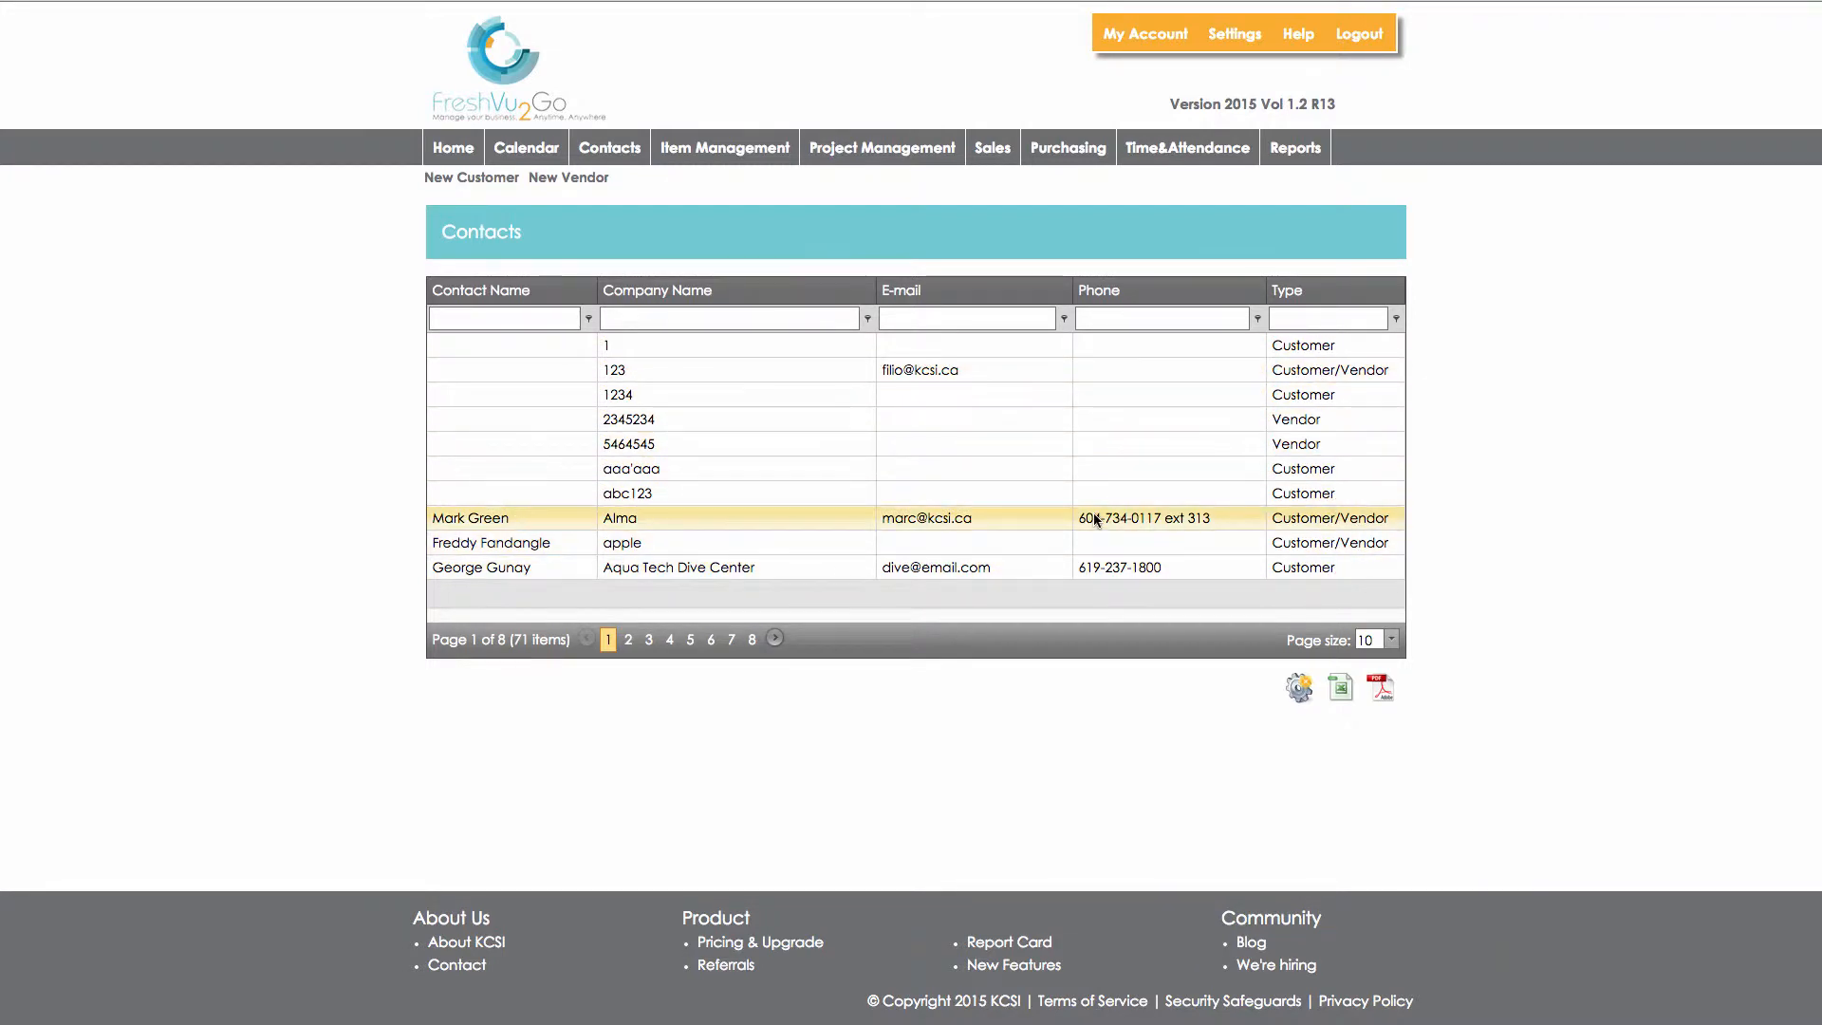
click(572, 180)
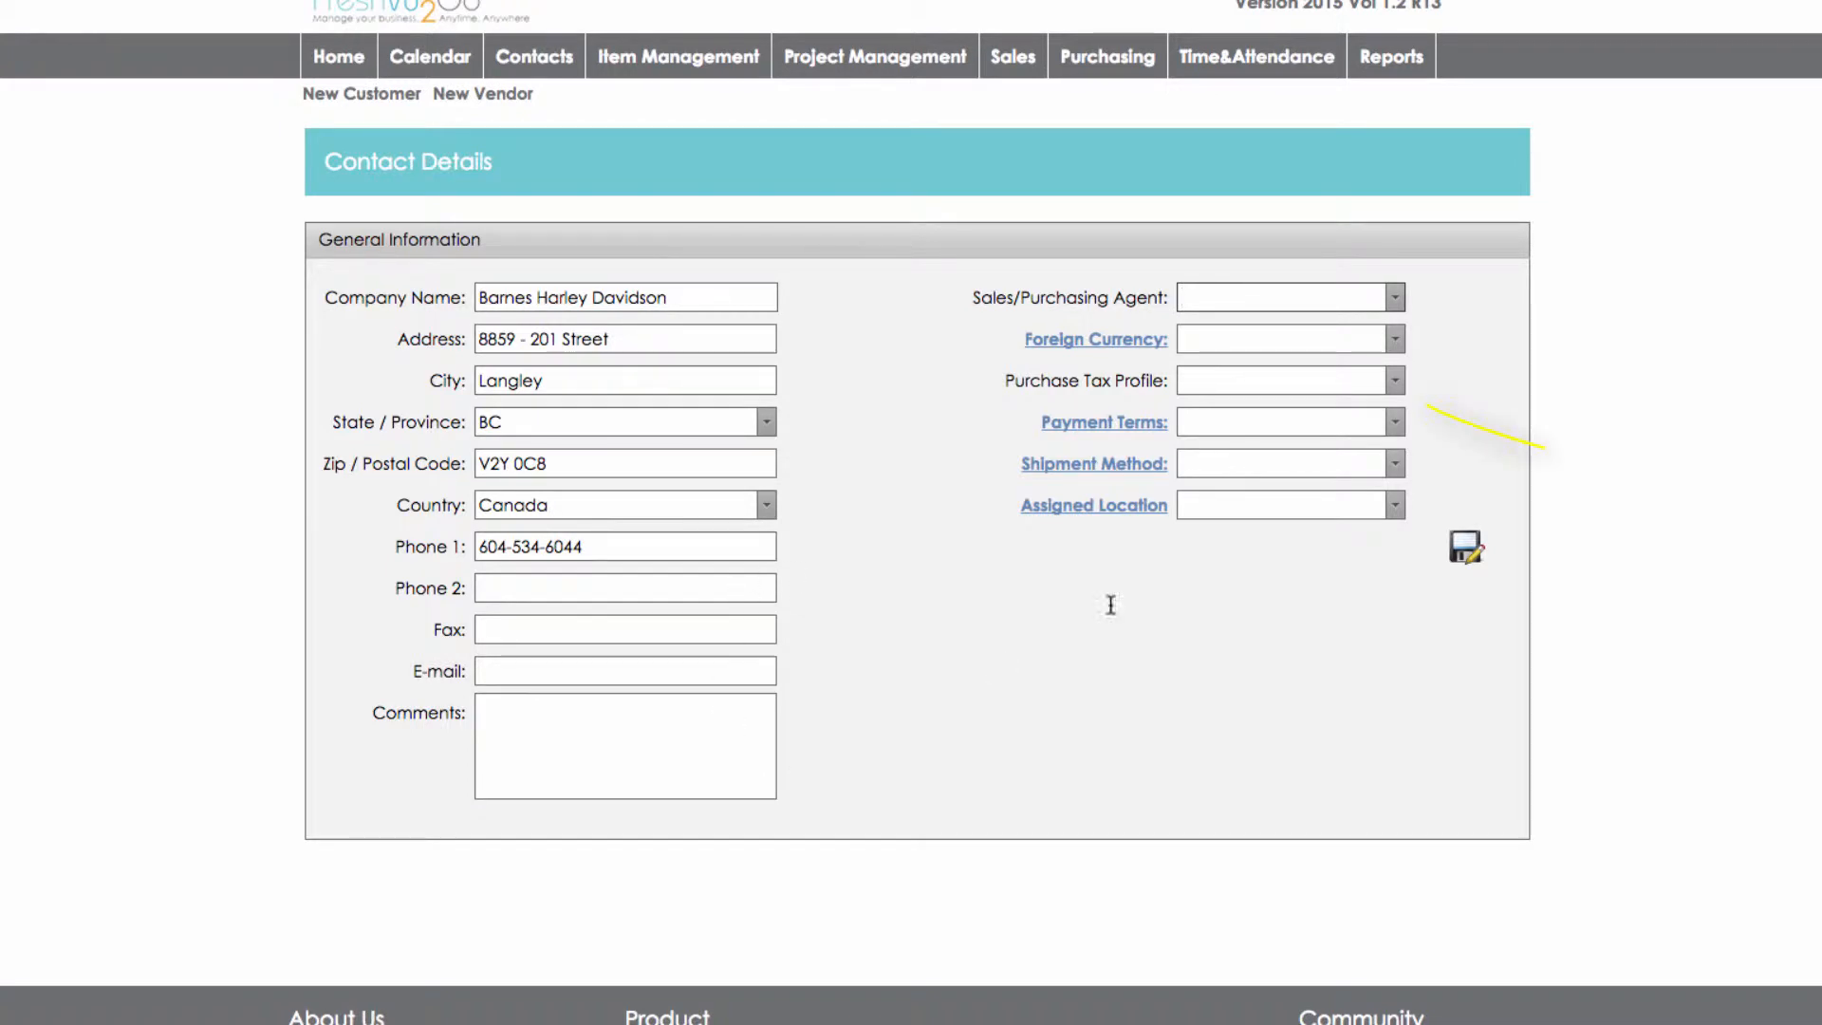
click(1395, 382)
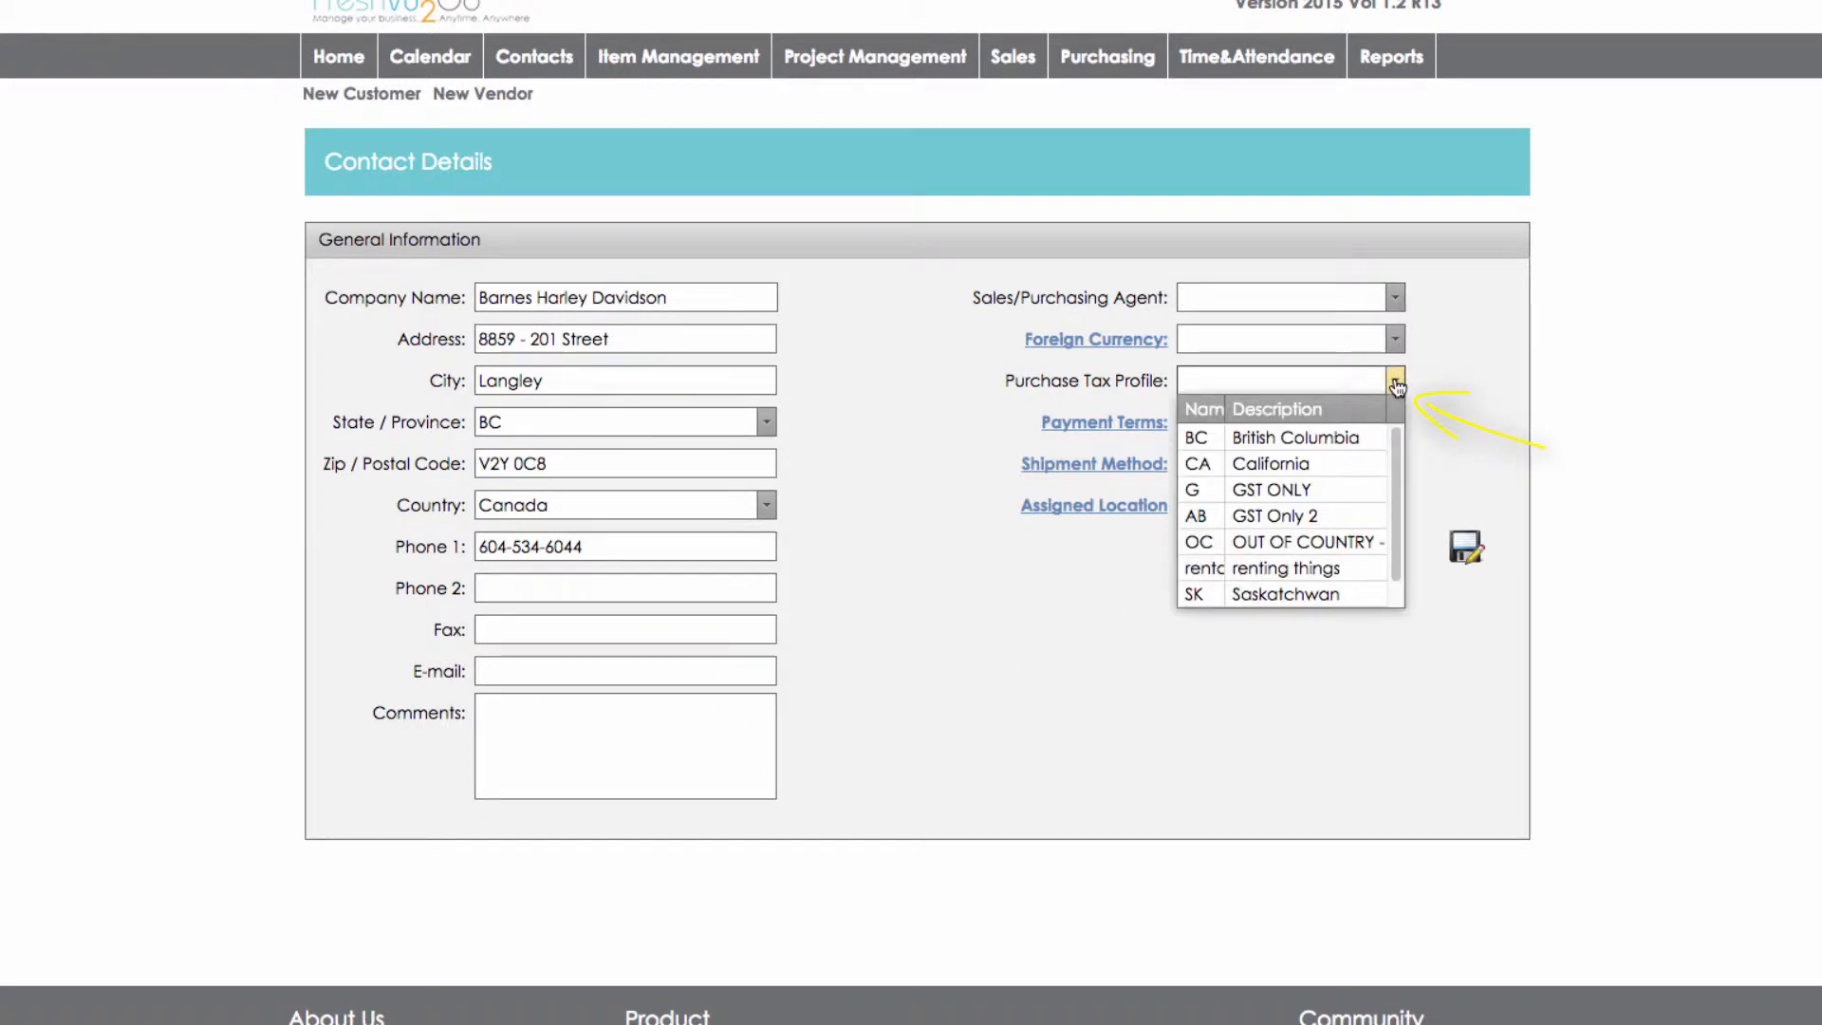
click(1346, 437)
click(1334, 383)
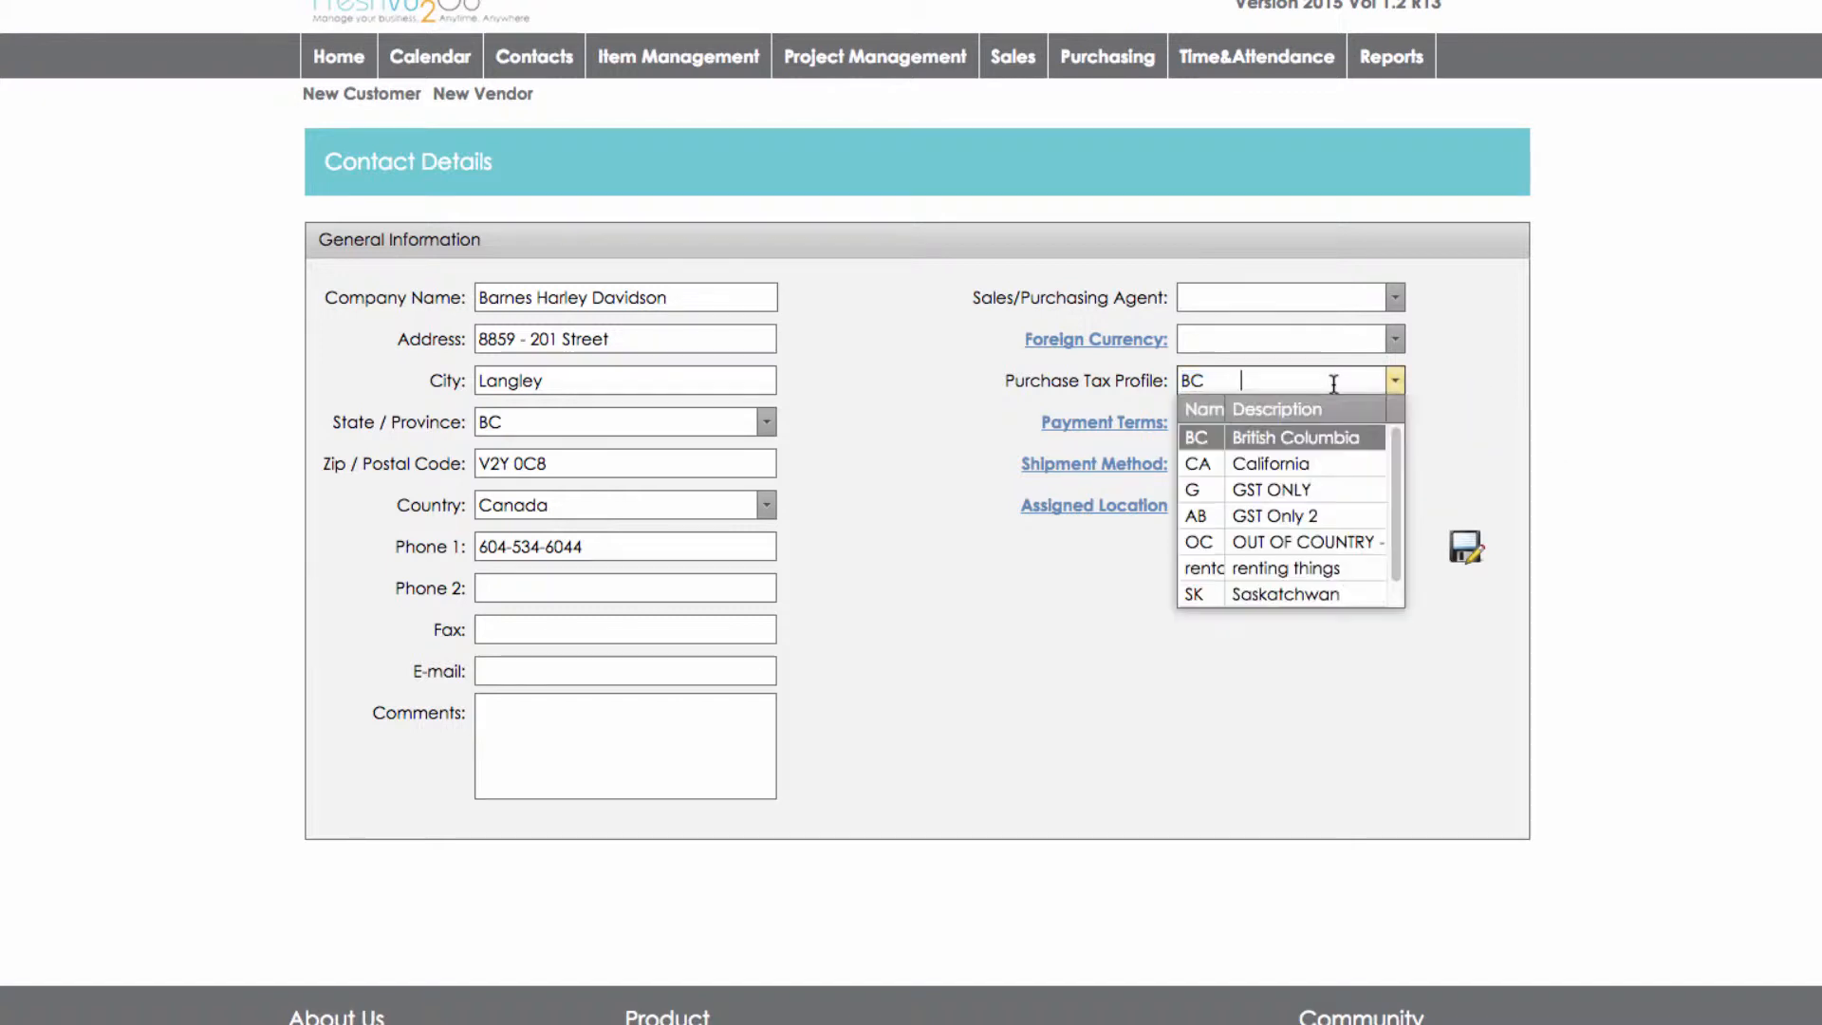
click(1333, 383)
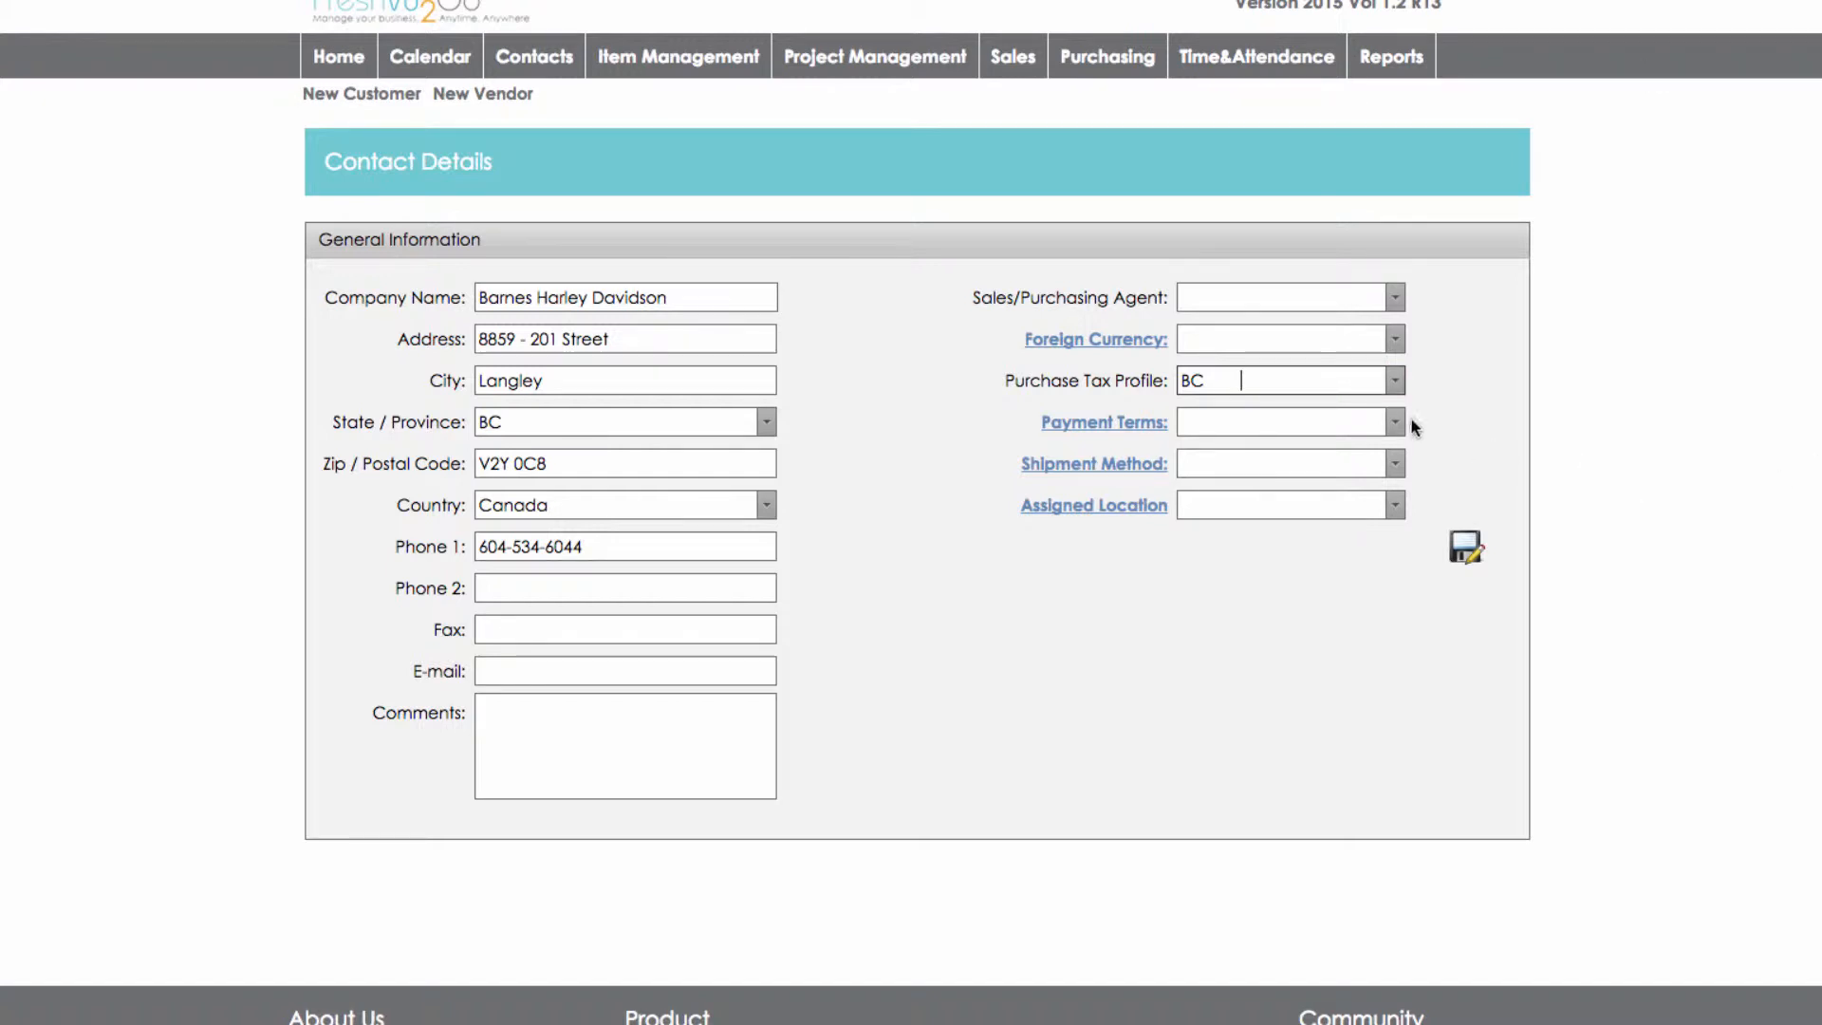
Set the vendor's foreign currency to CAD and payment terms to Due in 30 Days, and save the vendor
click(1395, 339)
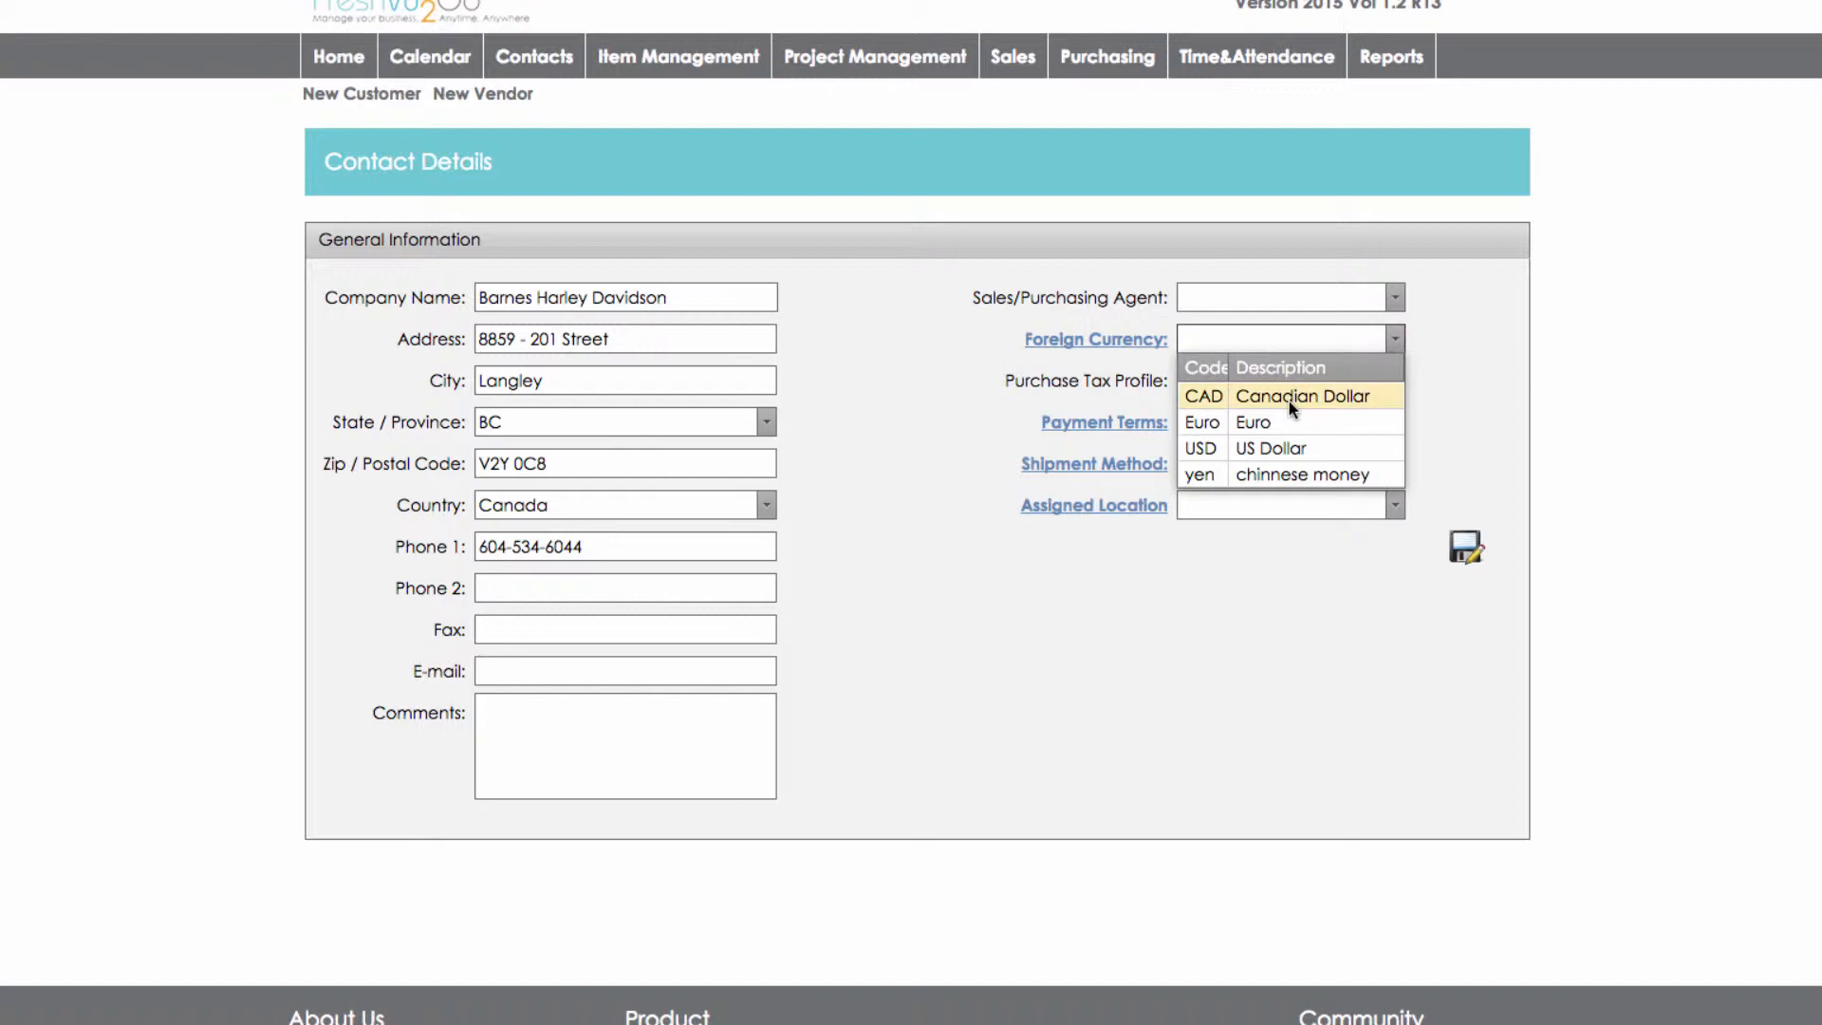
click(1293, 395)
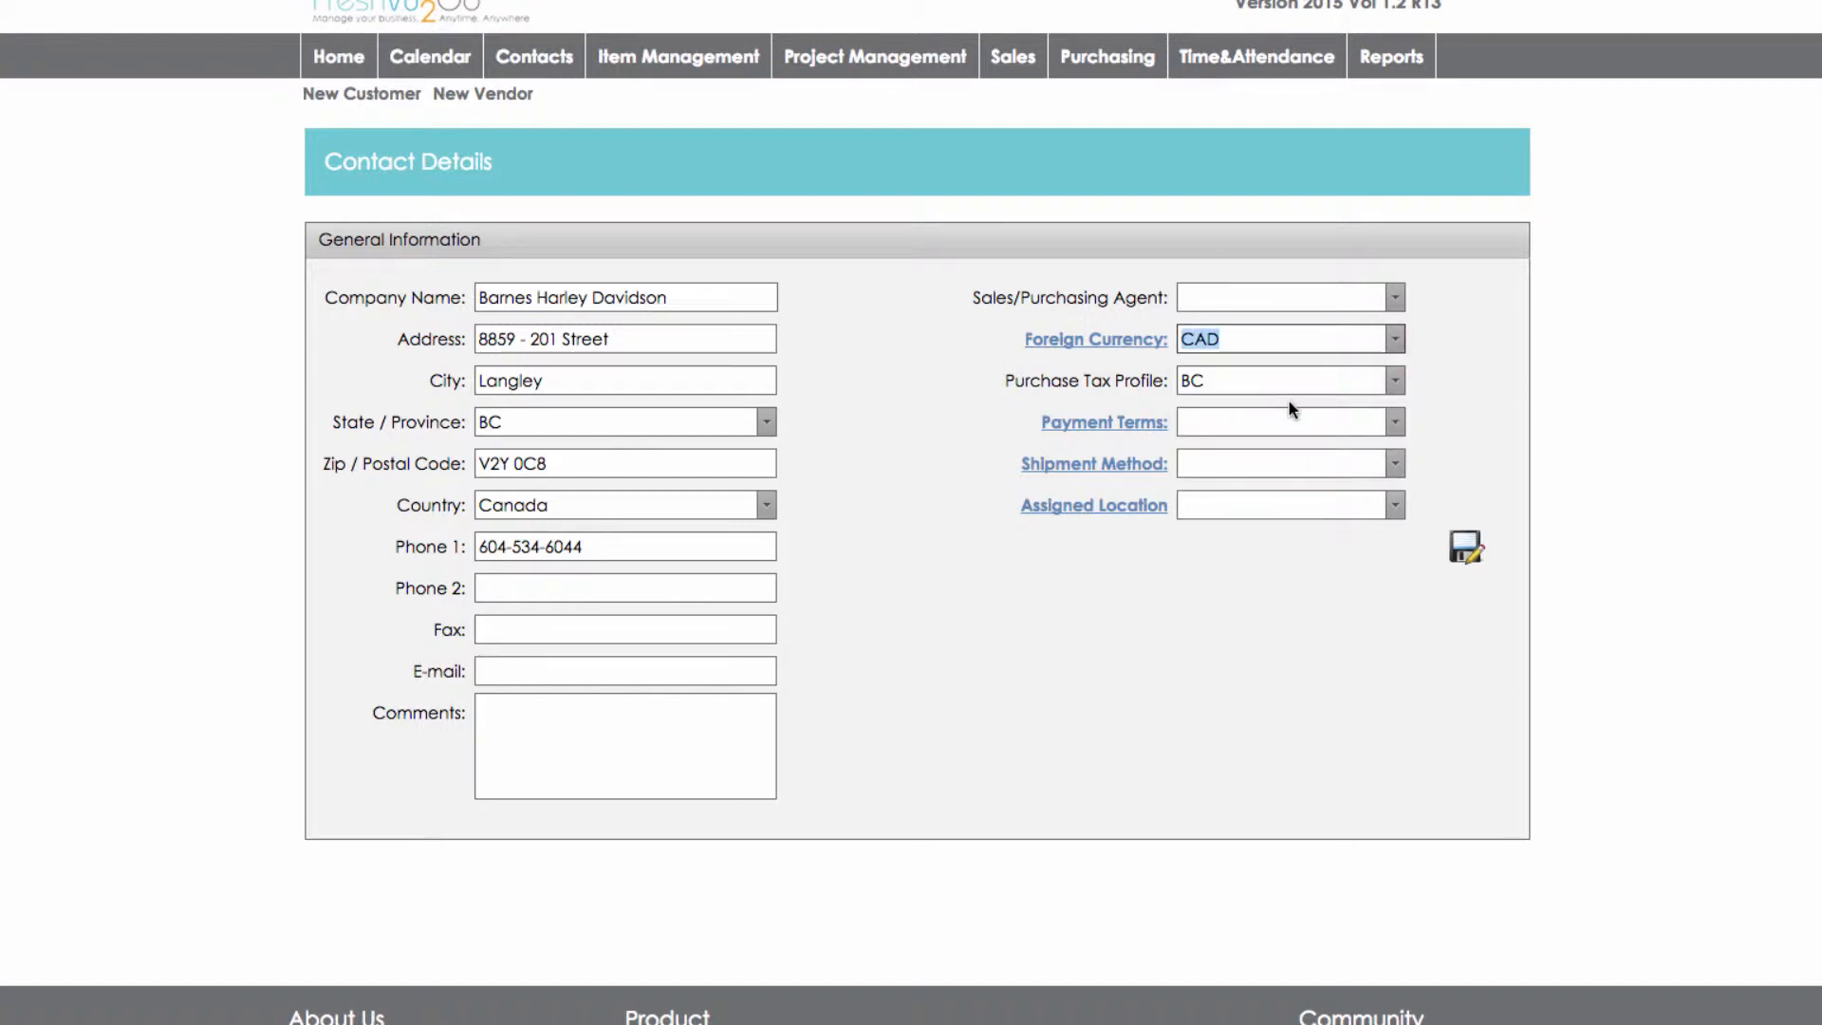
click(1395, 422)
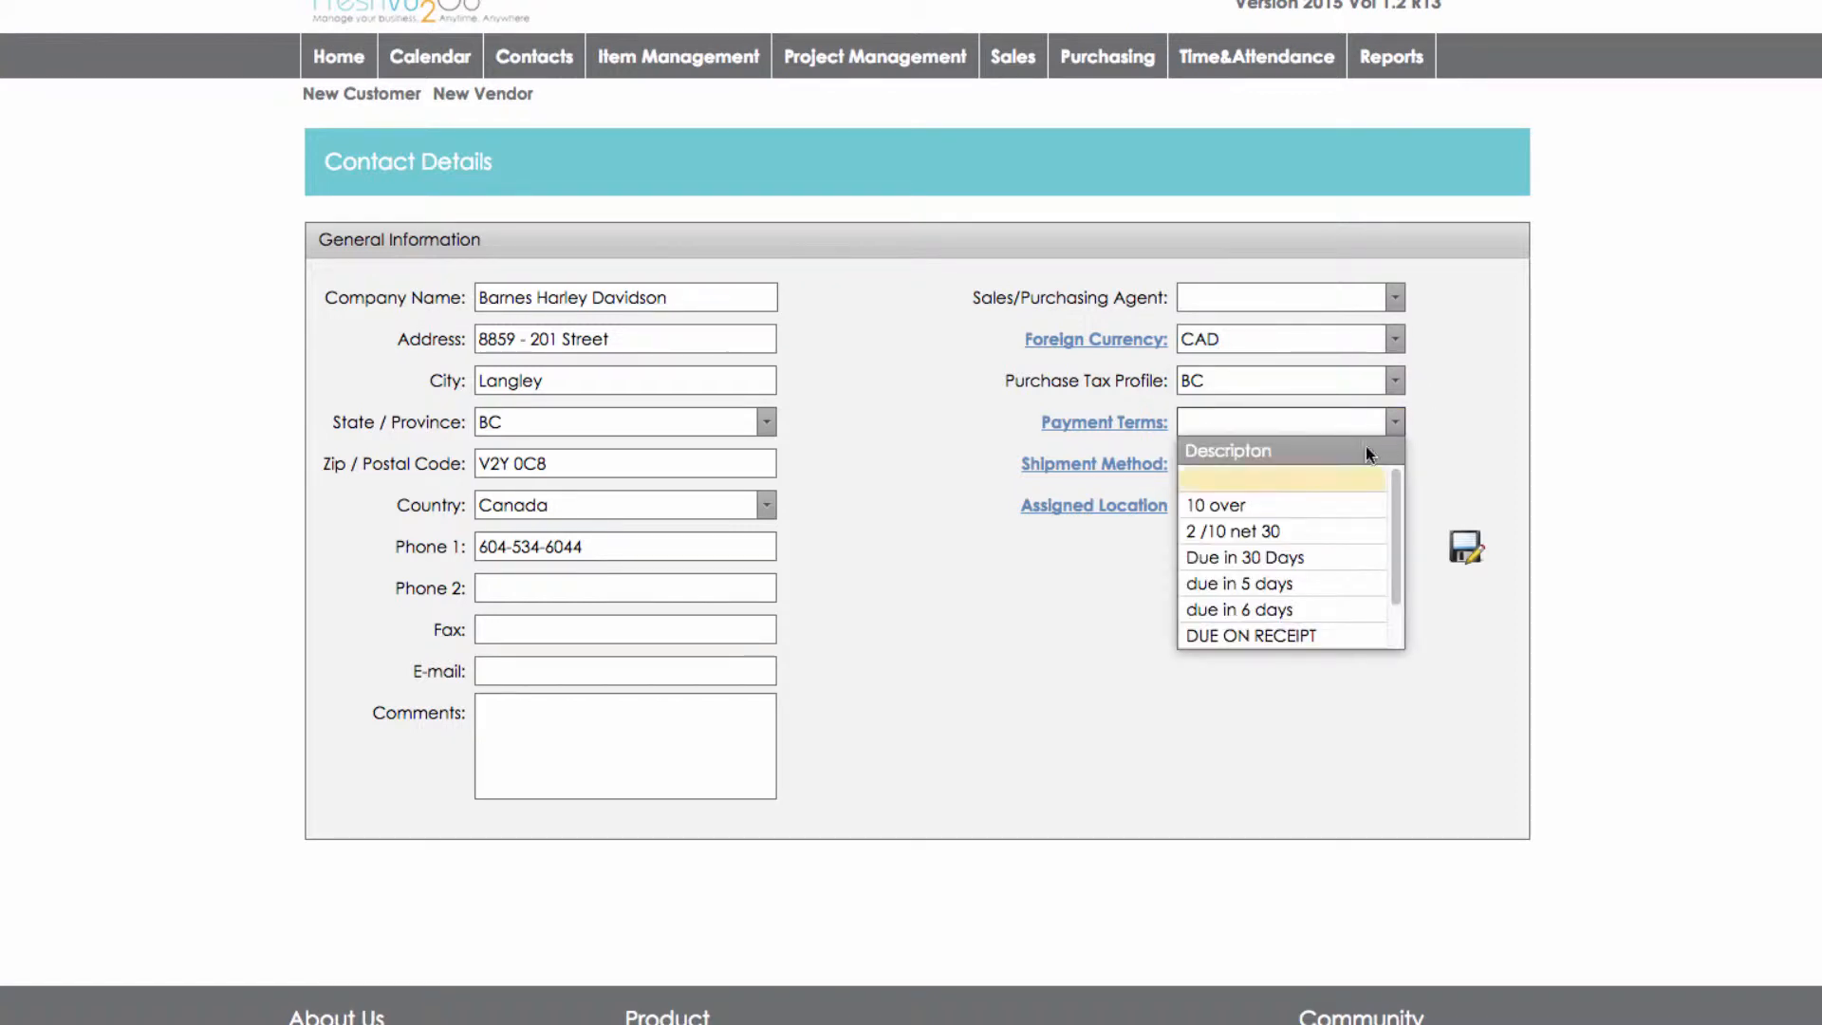
click(1311, 551)
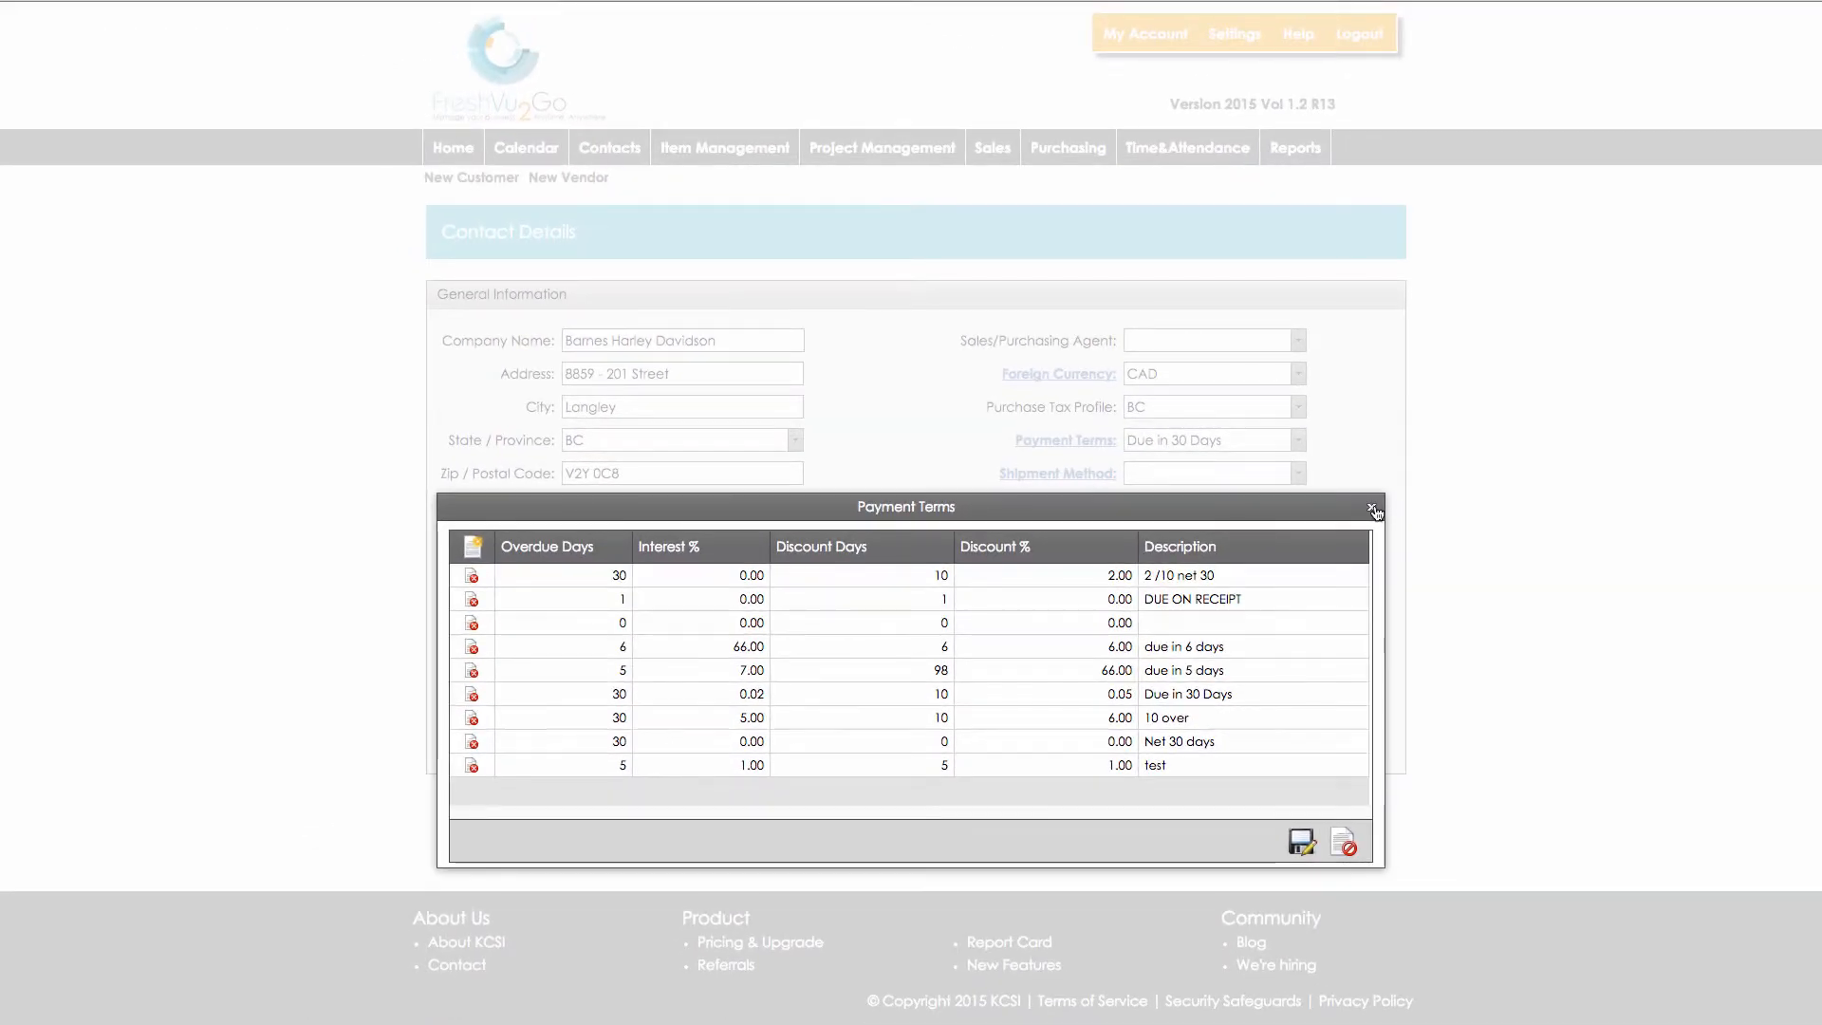
click(1486, 505)
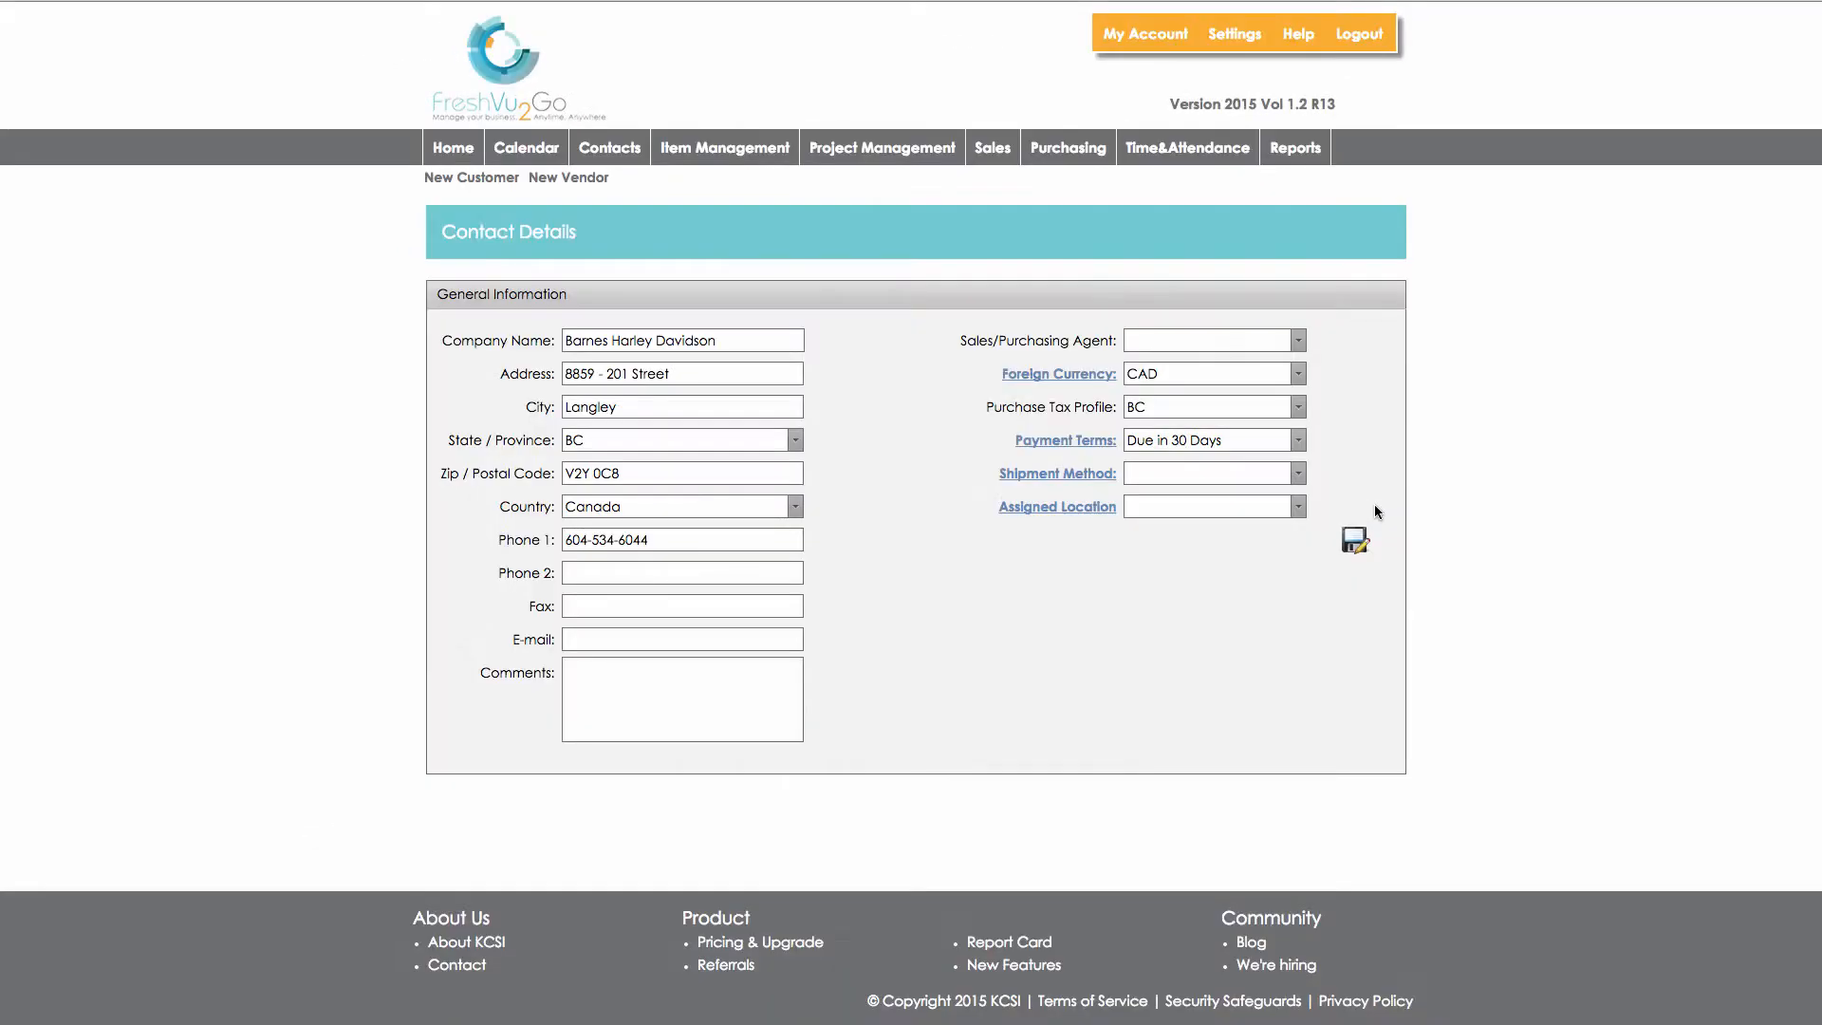
click(1355, 541)
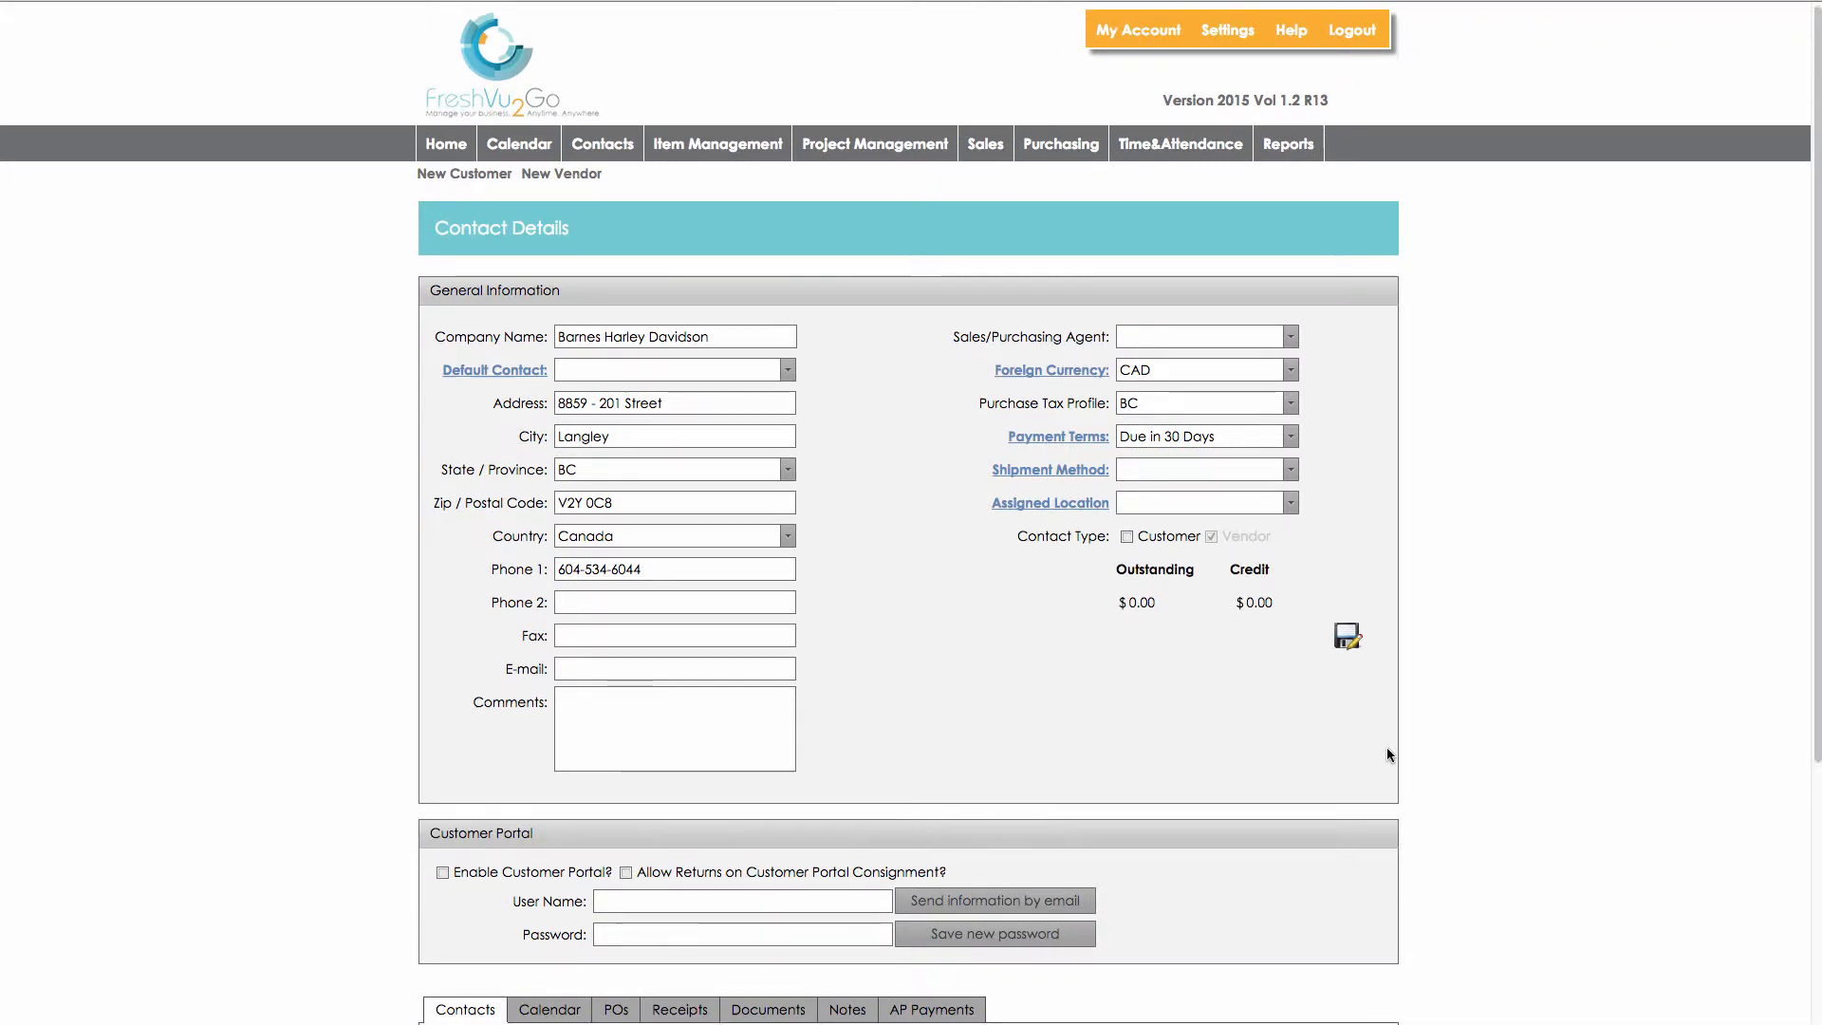
Add a contact person to the vendor with first and last name, the title CEO and a phone number, and save it
scroll(1386, 755, down, 4)
scroll(1386, 755, up, 1)
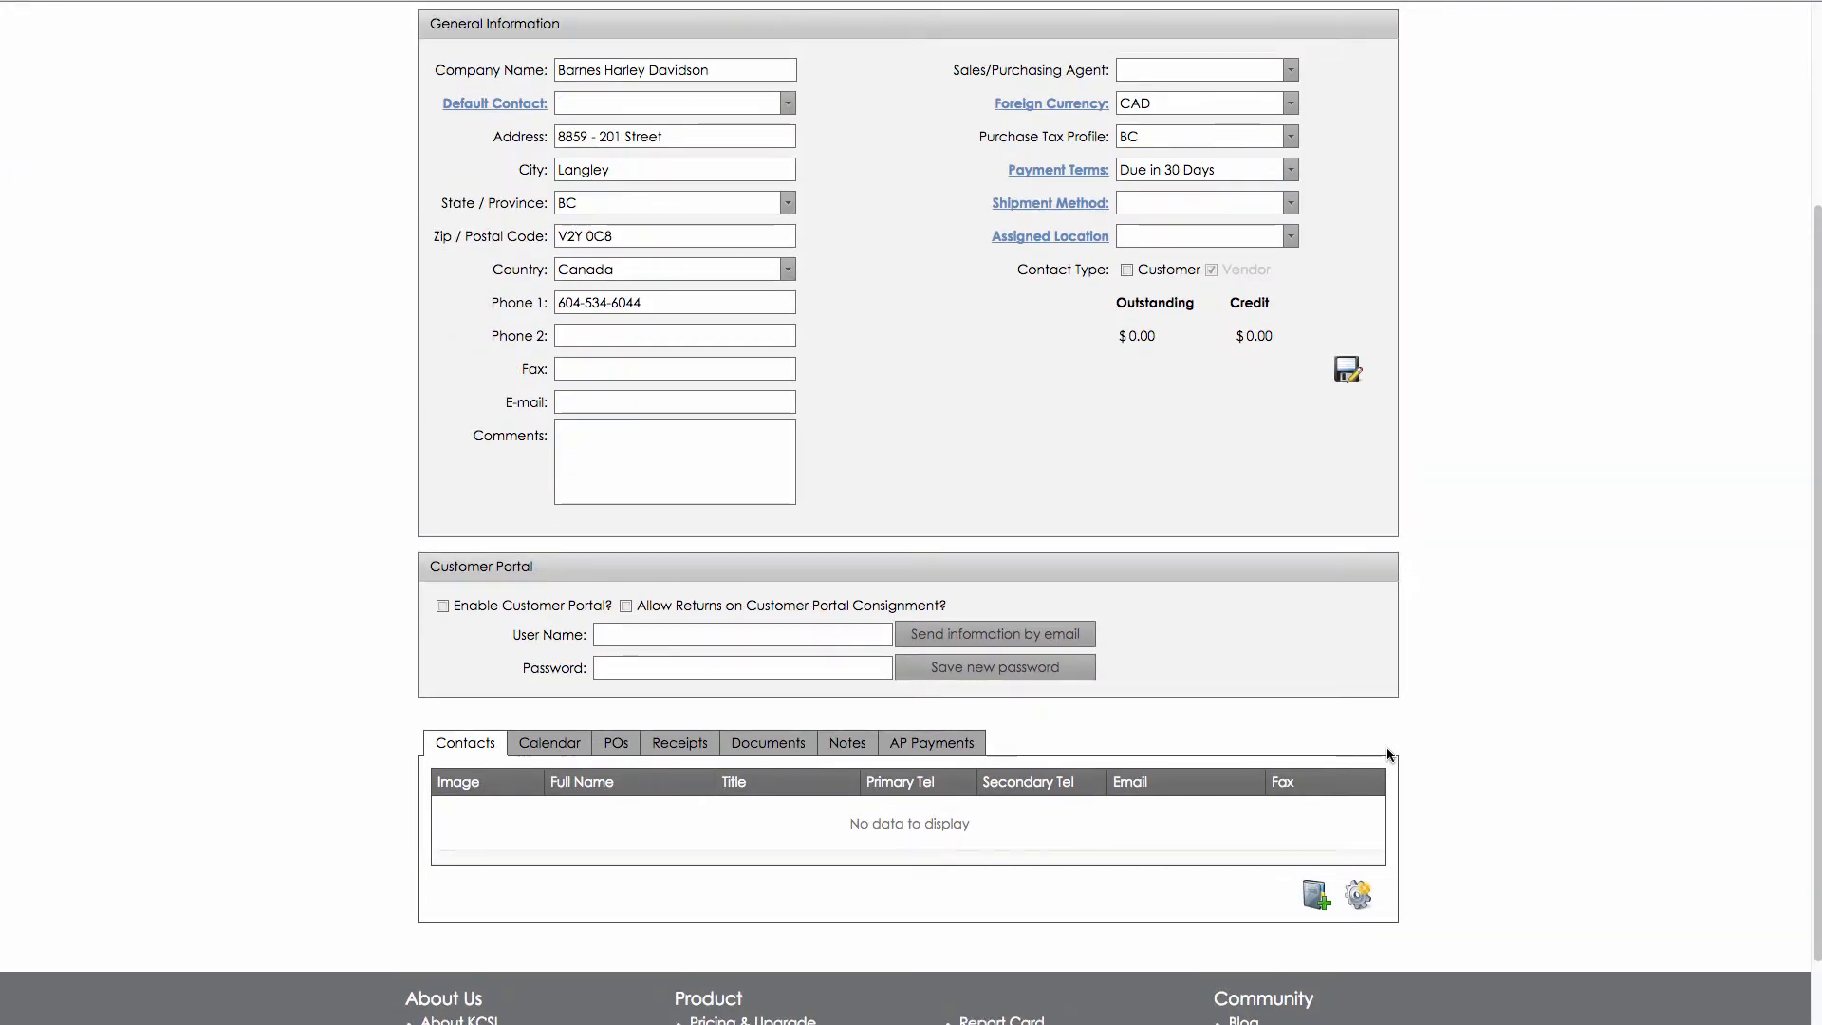
click(1320, 912)
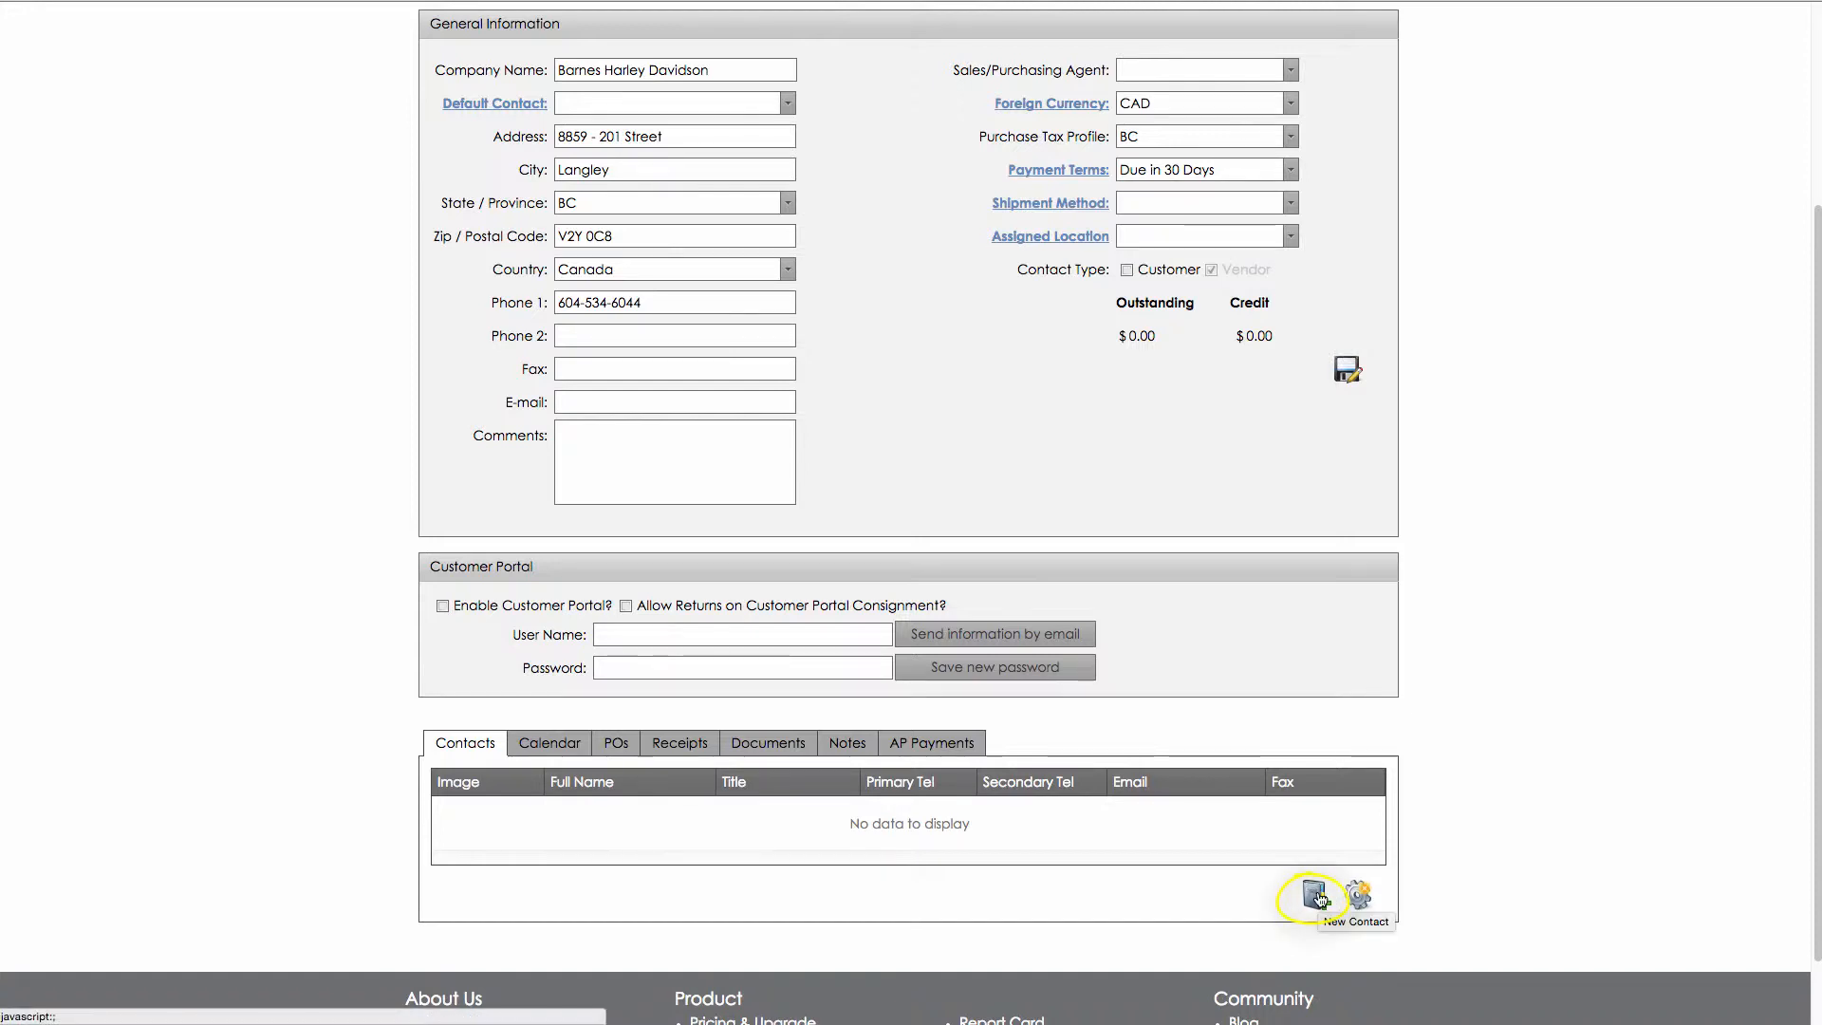
click(1320, 897)
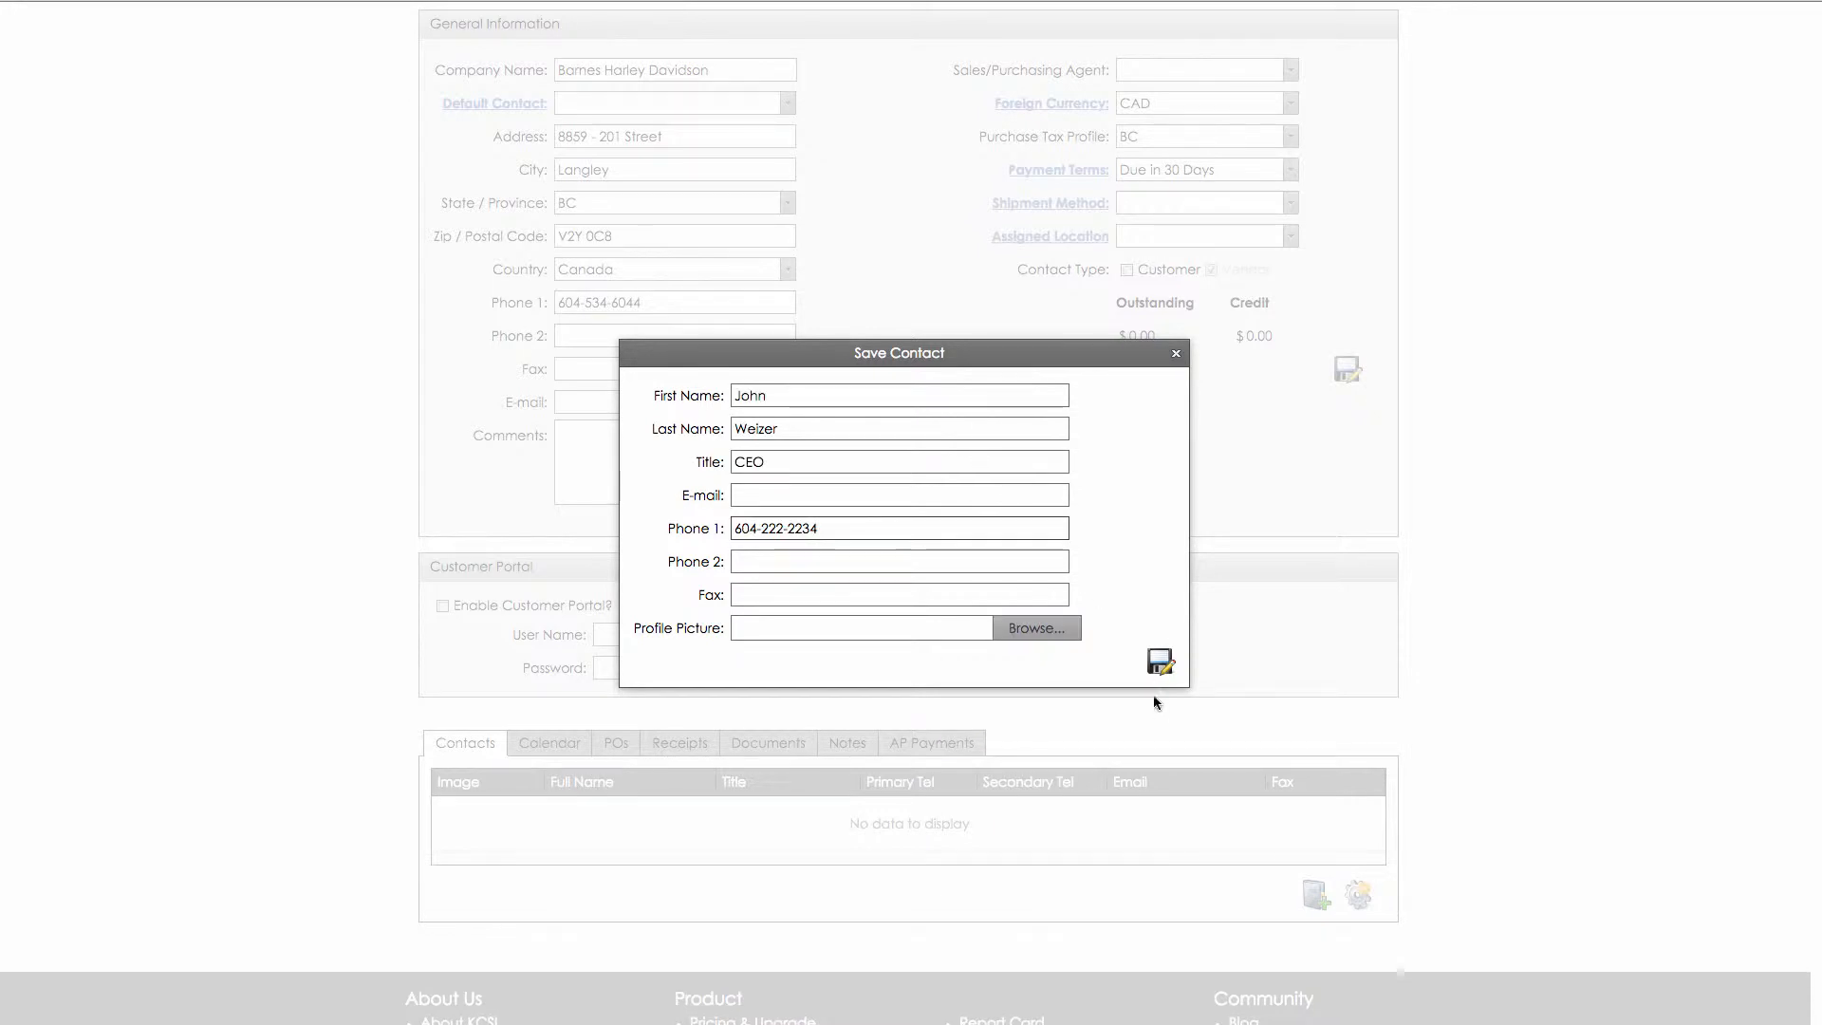
click(1162, 664)
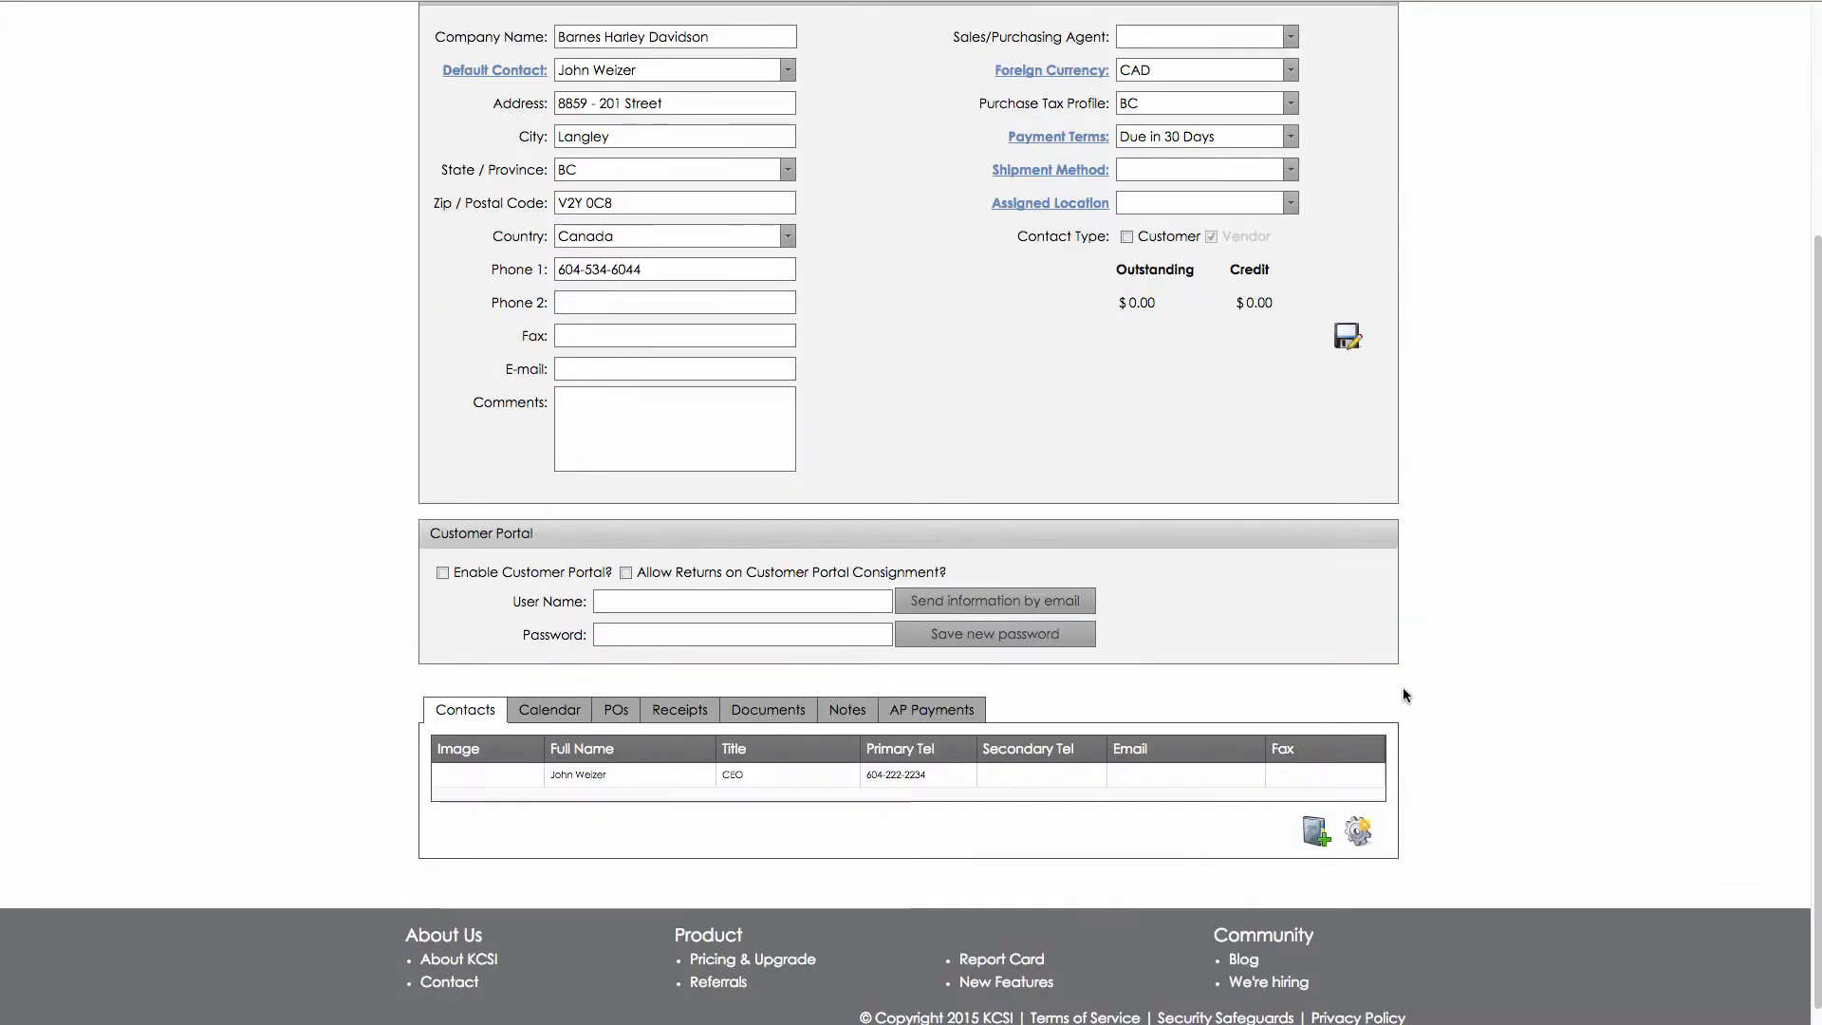
Look at the document upload options for the vendor
click(788, 712)
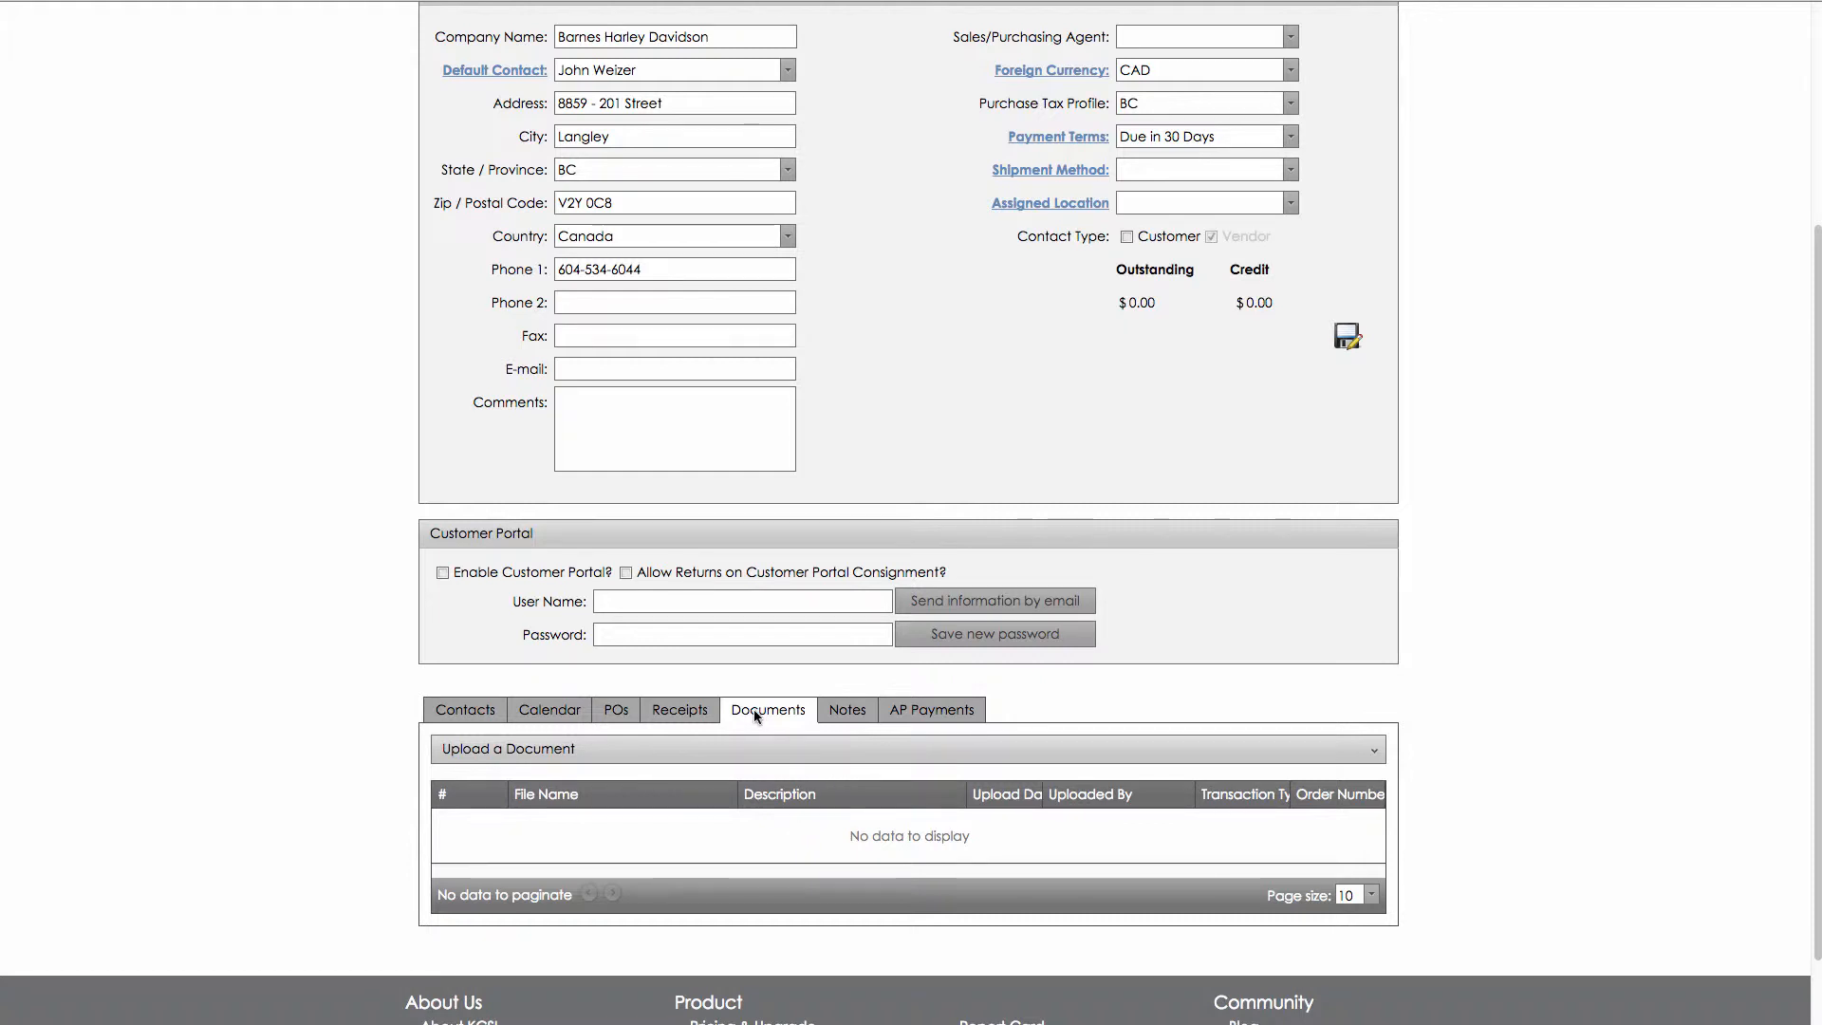
click(765, 750)
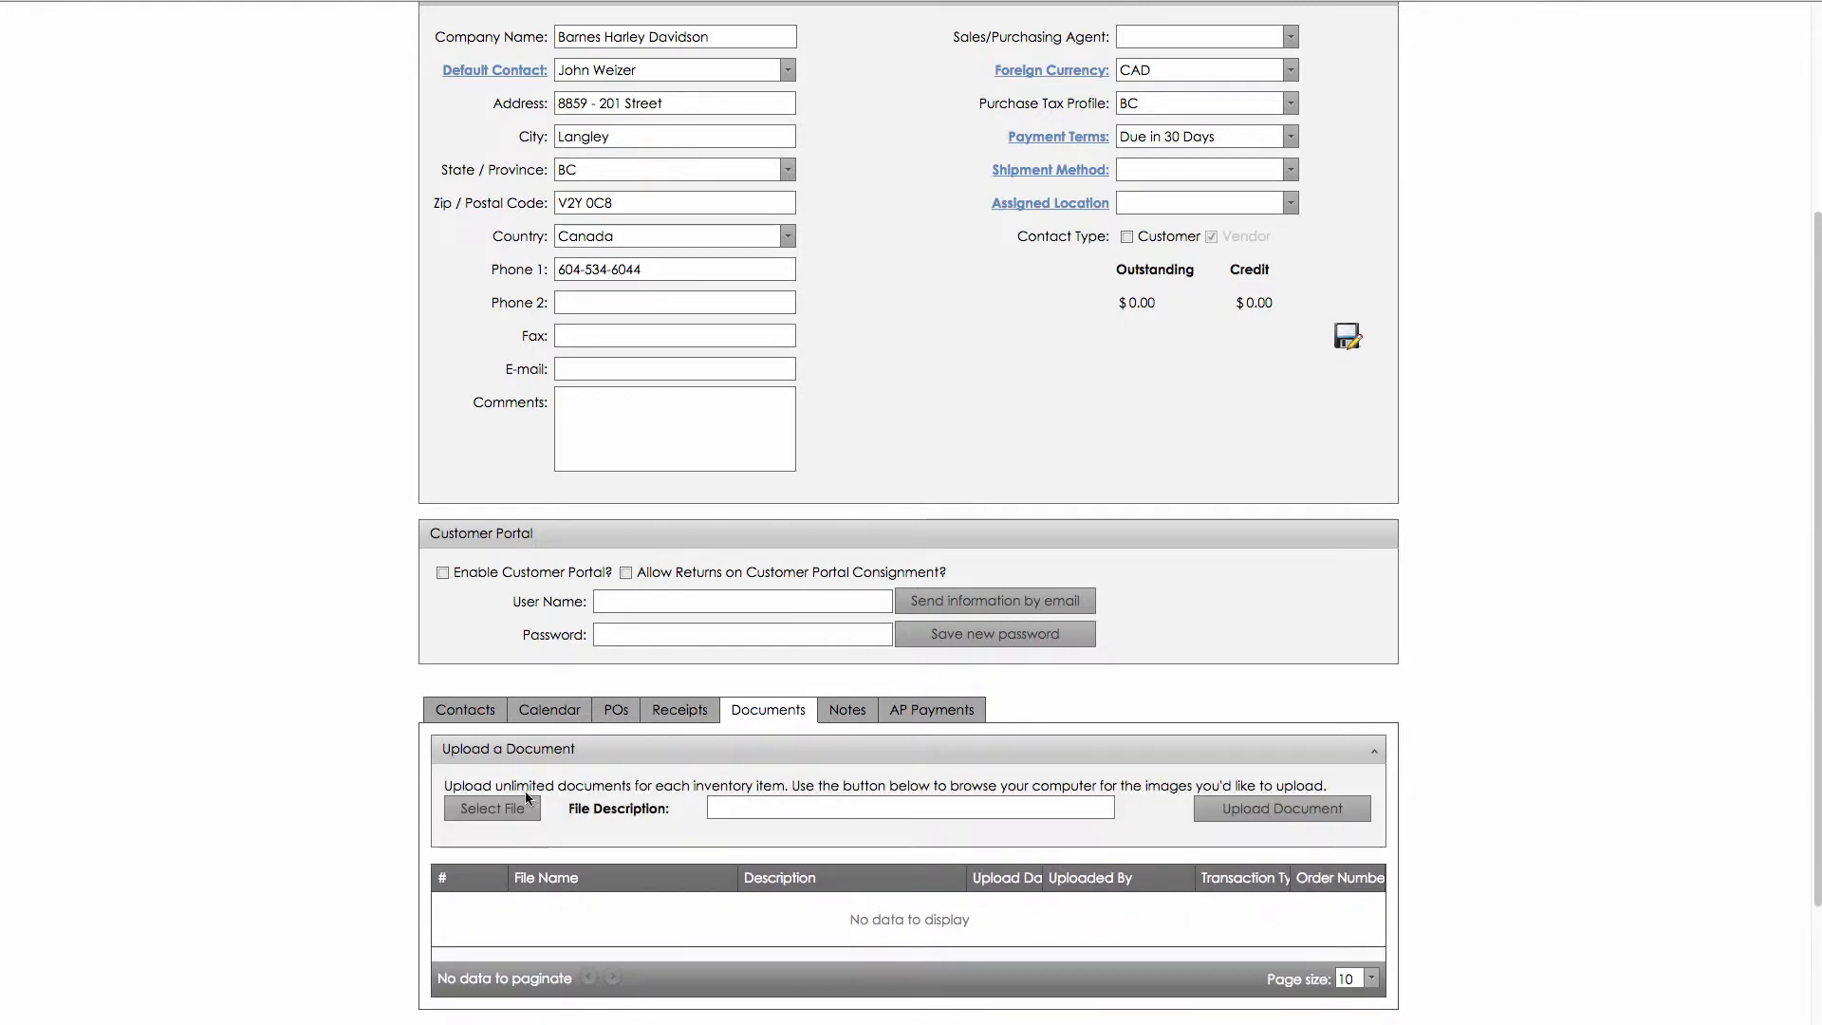
click(1272, 808)
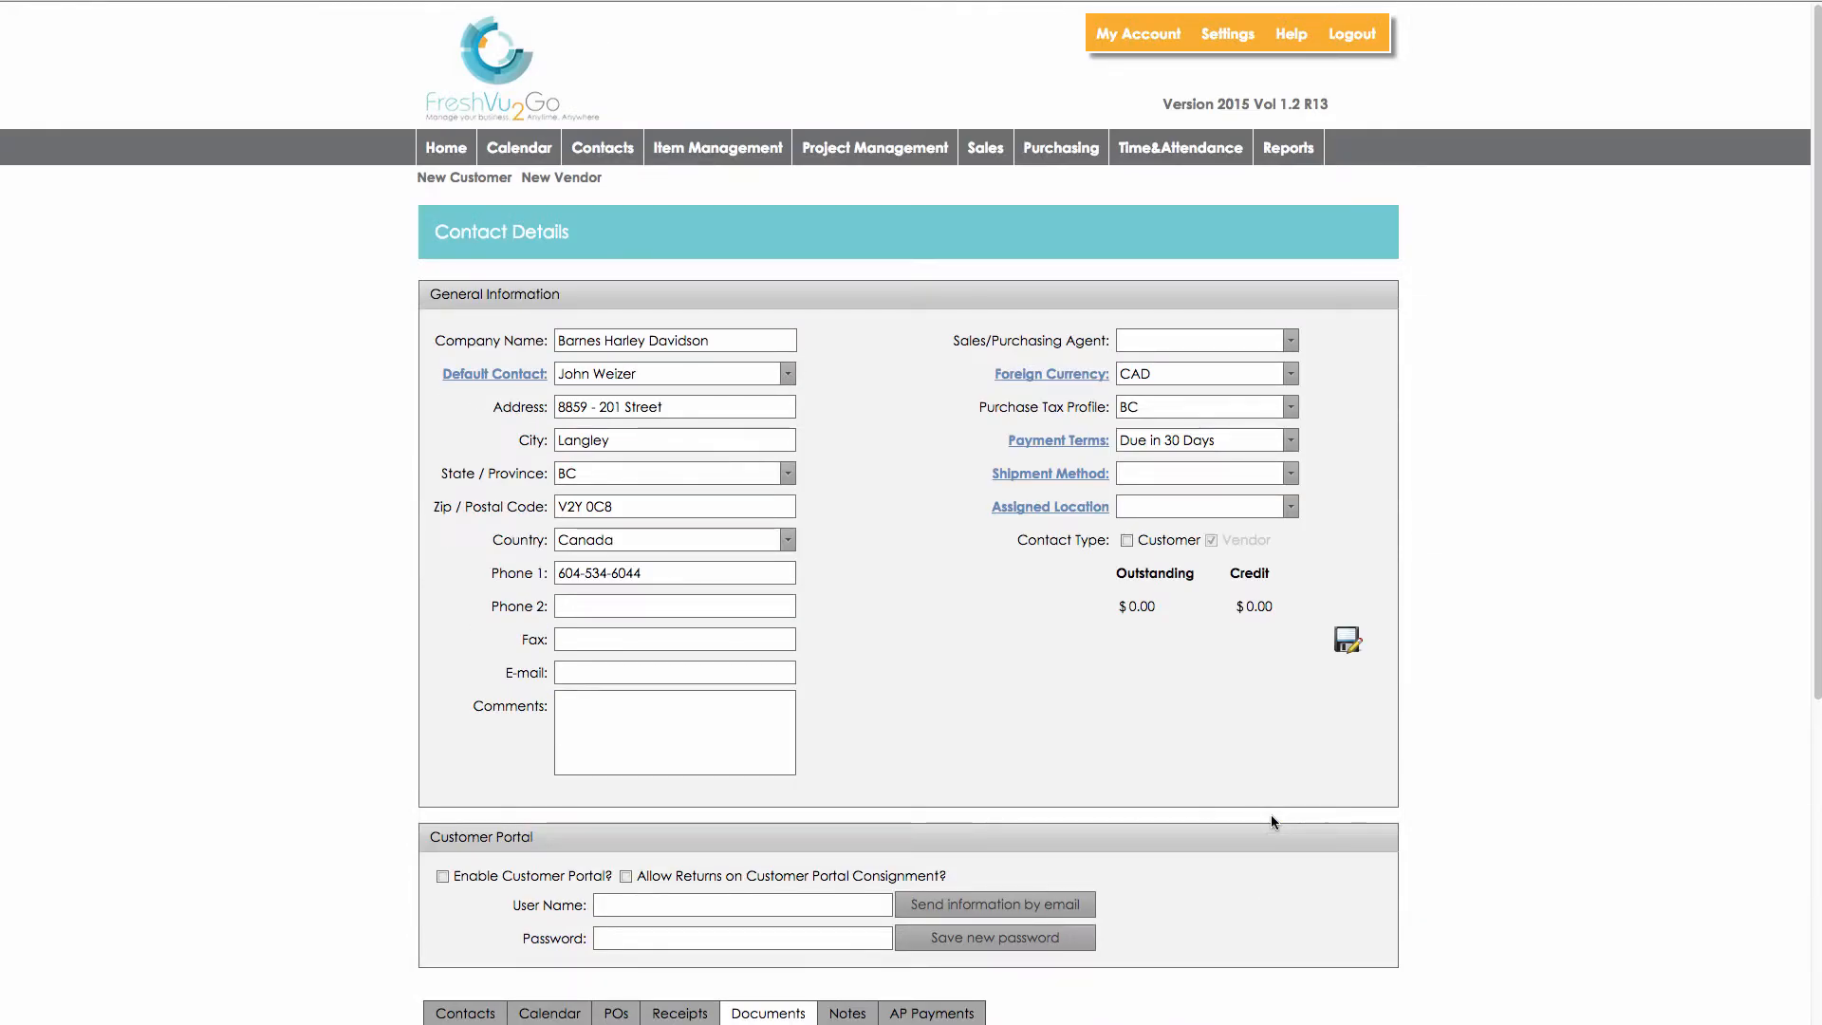
Create a new purchase order with Barnes Harley Davidson as the vendor
click(1058, 160)
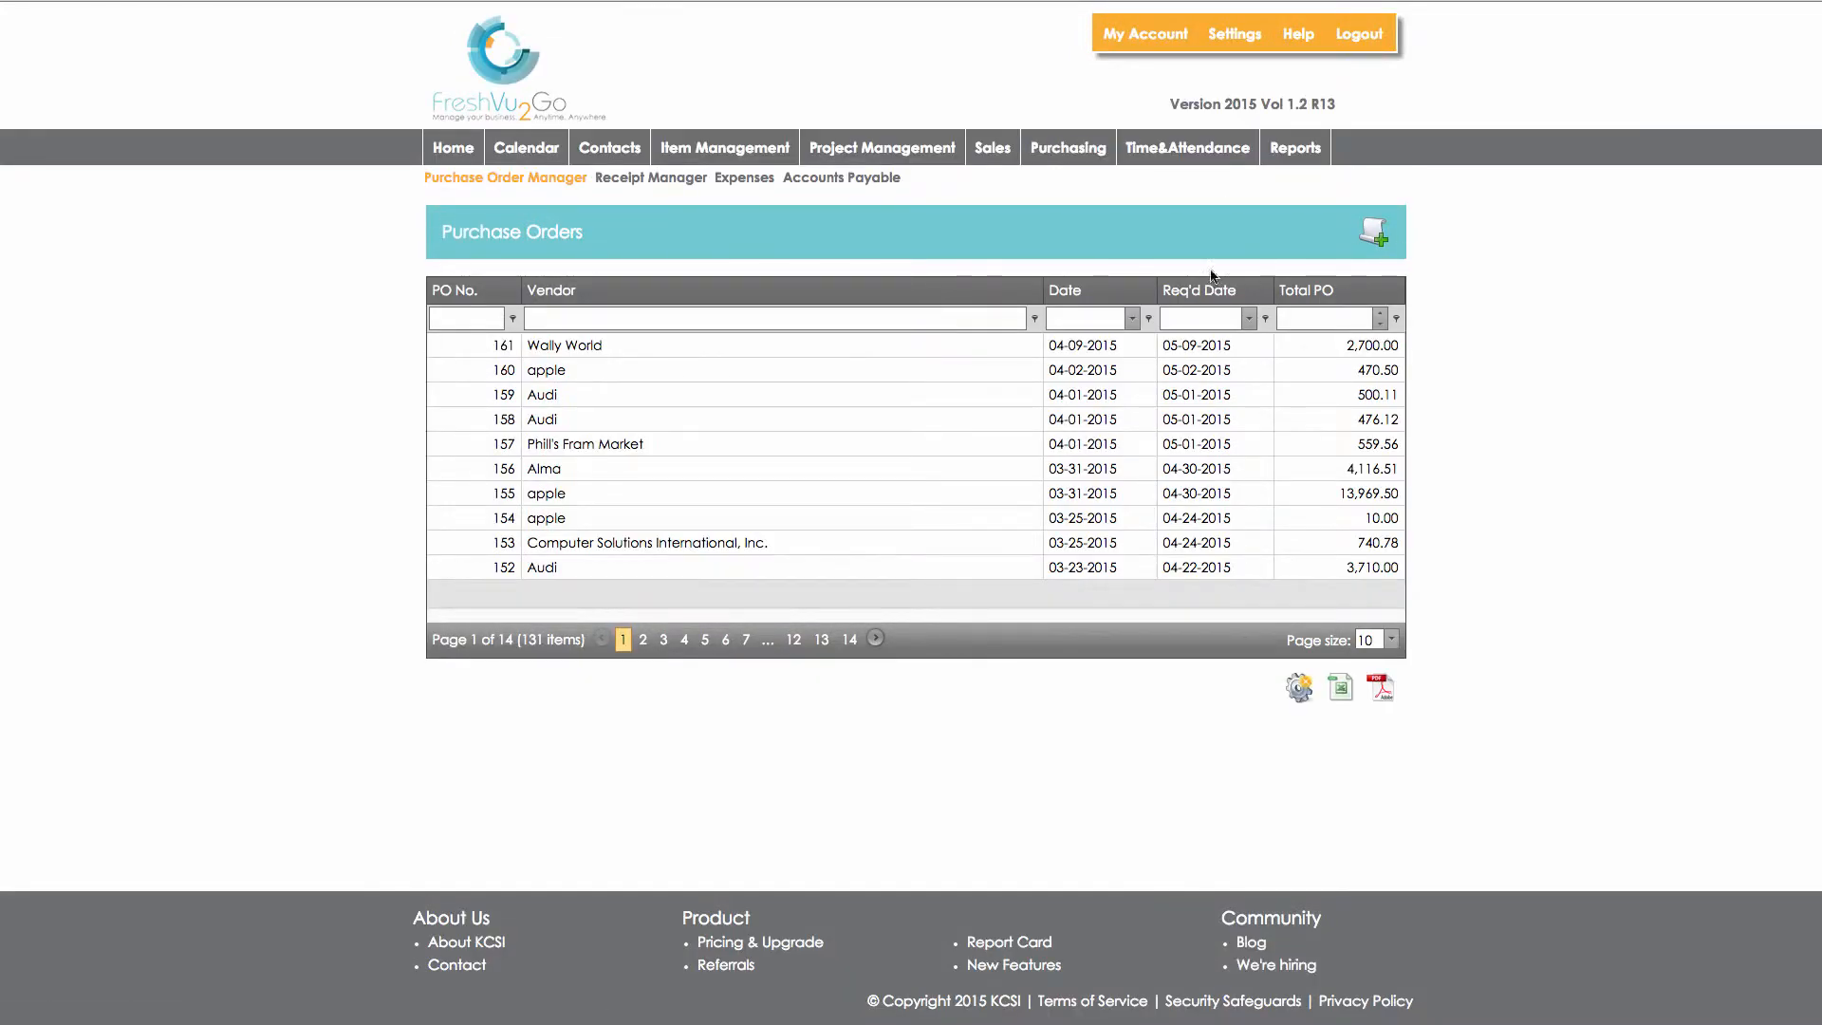
click(1372, 232)
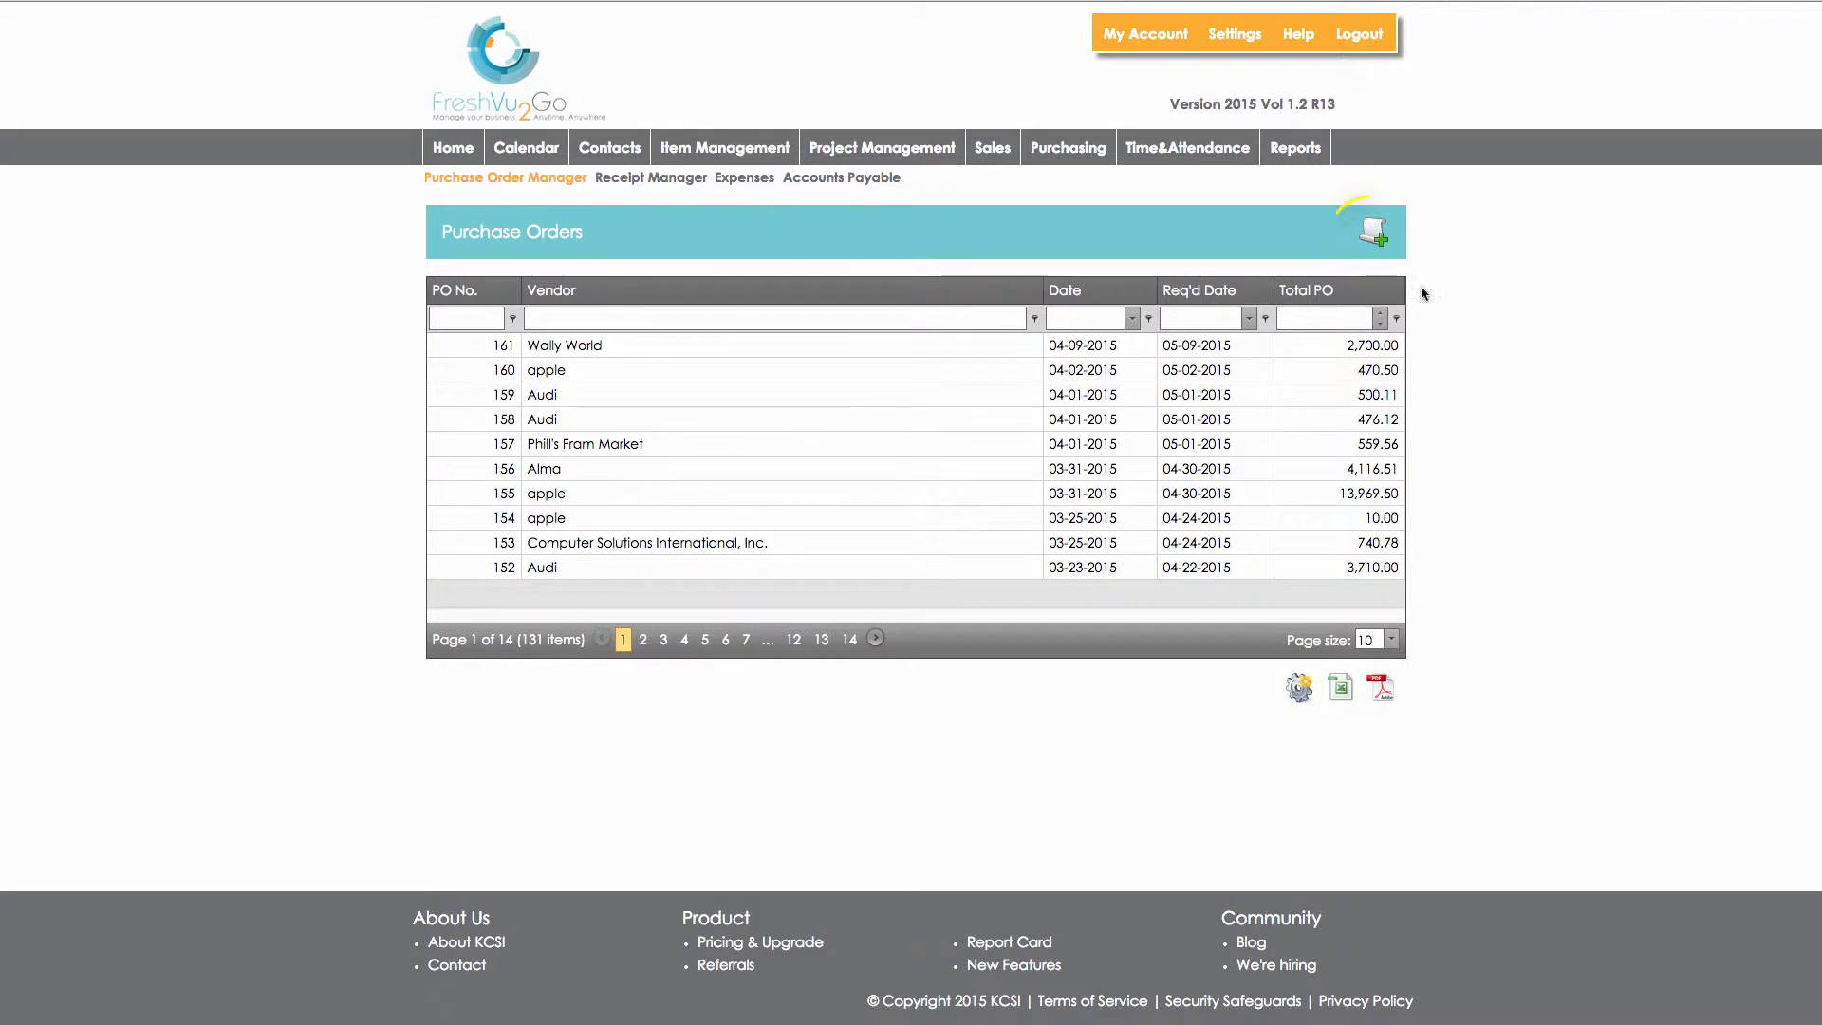
click(1378, 235)
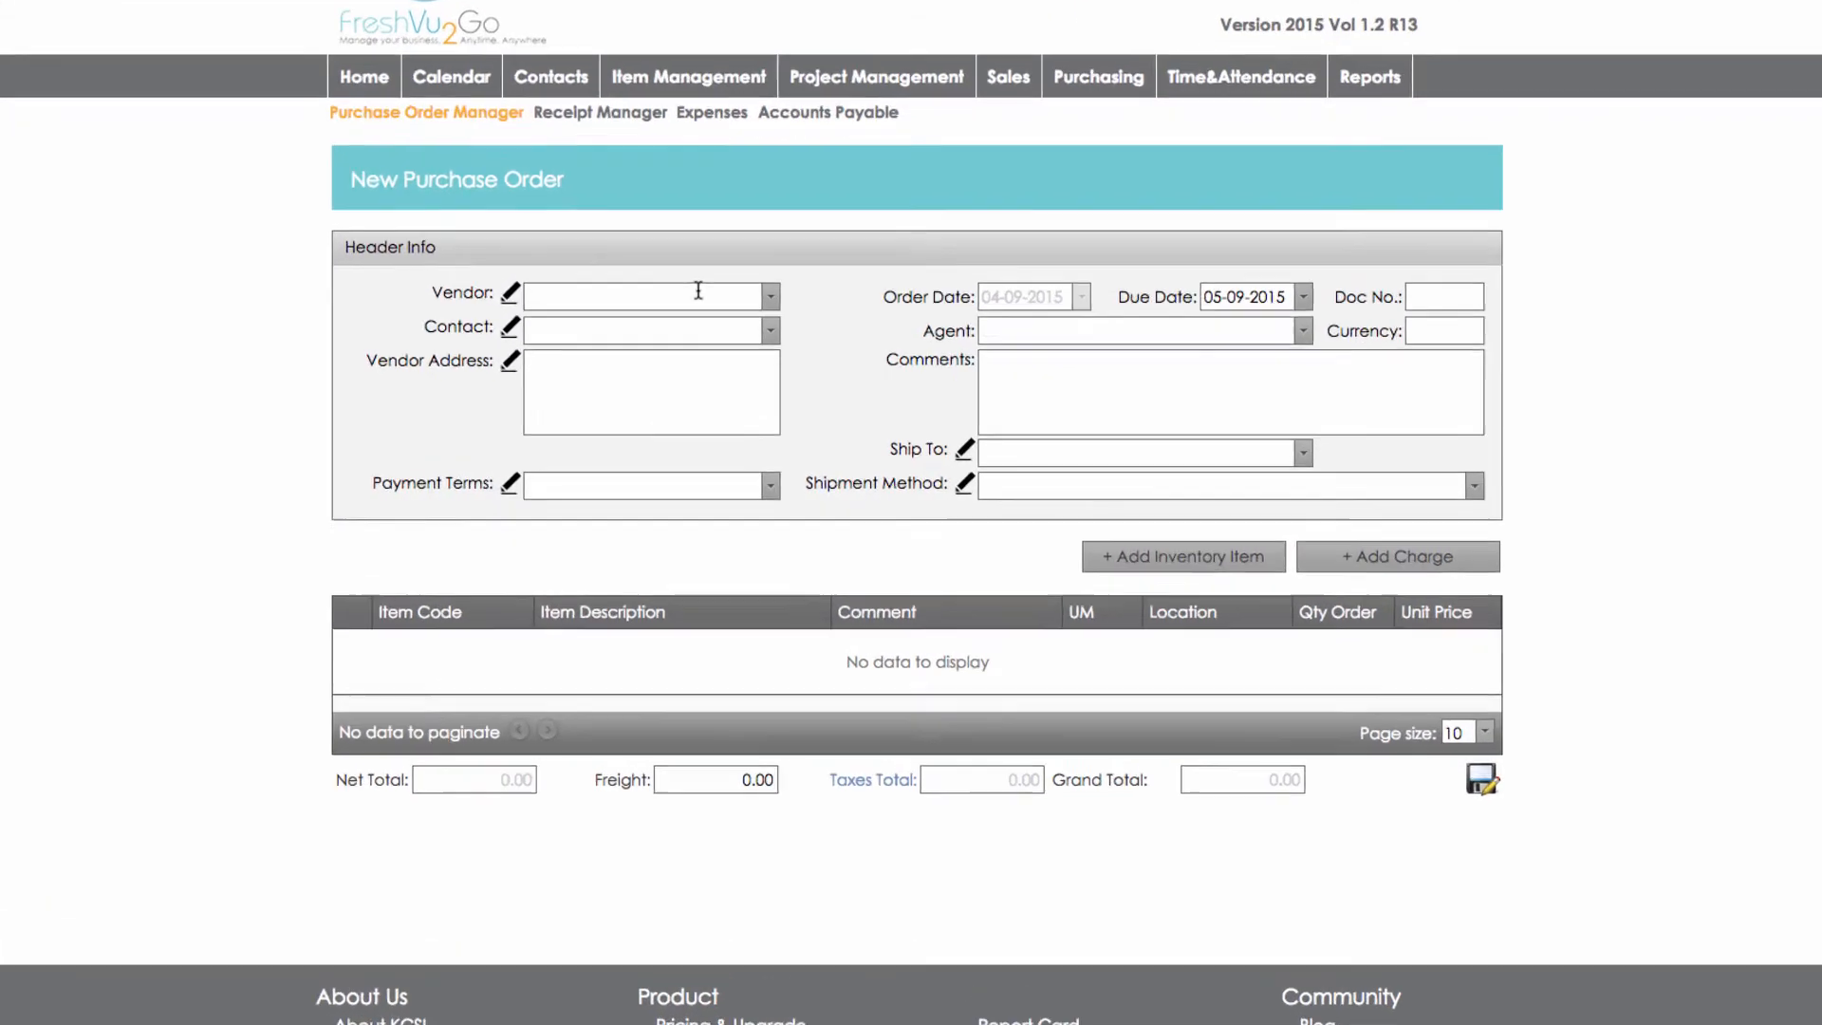
click(732, 333)
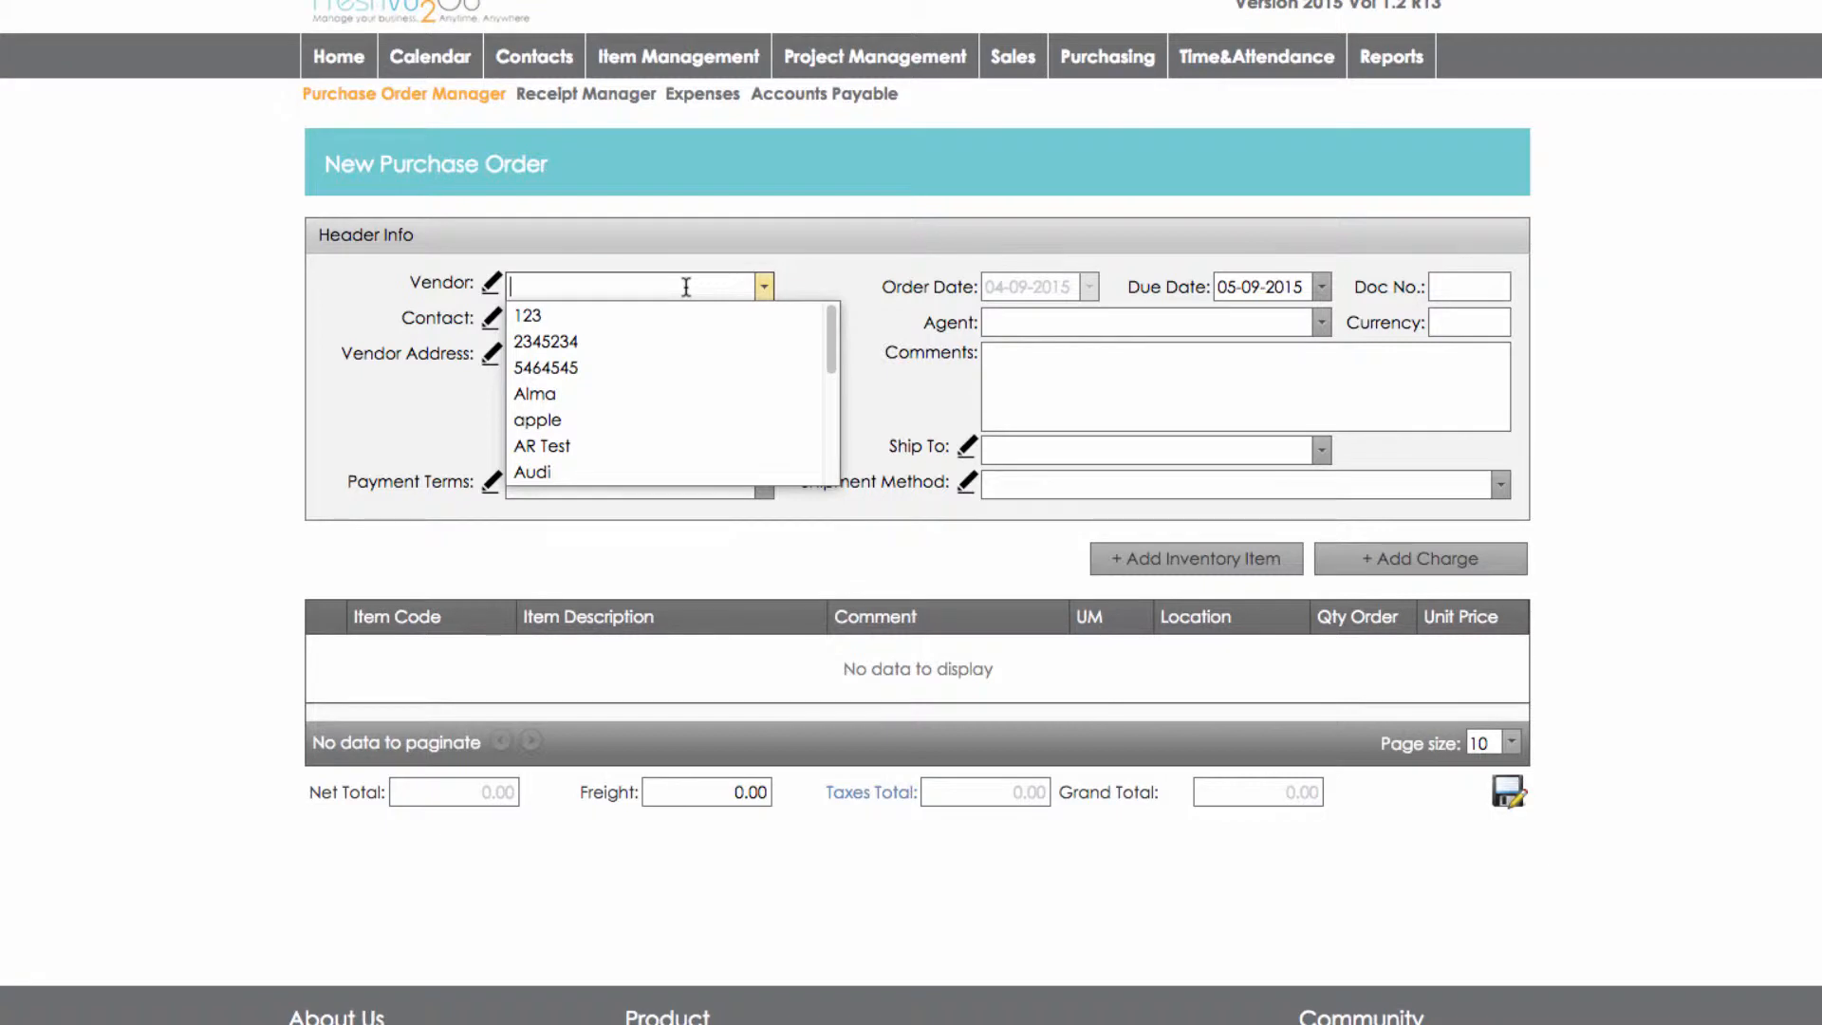
text(barn)
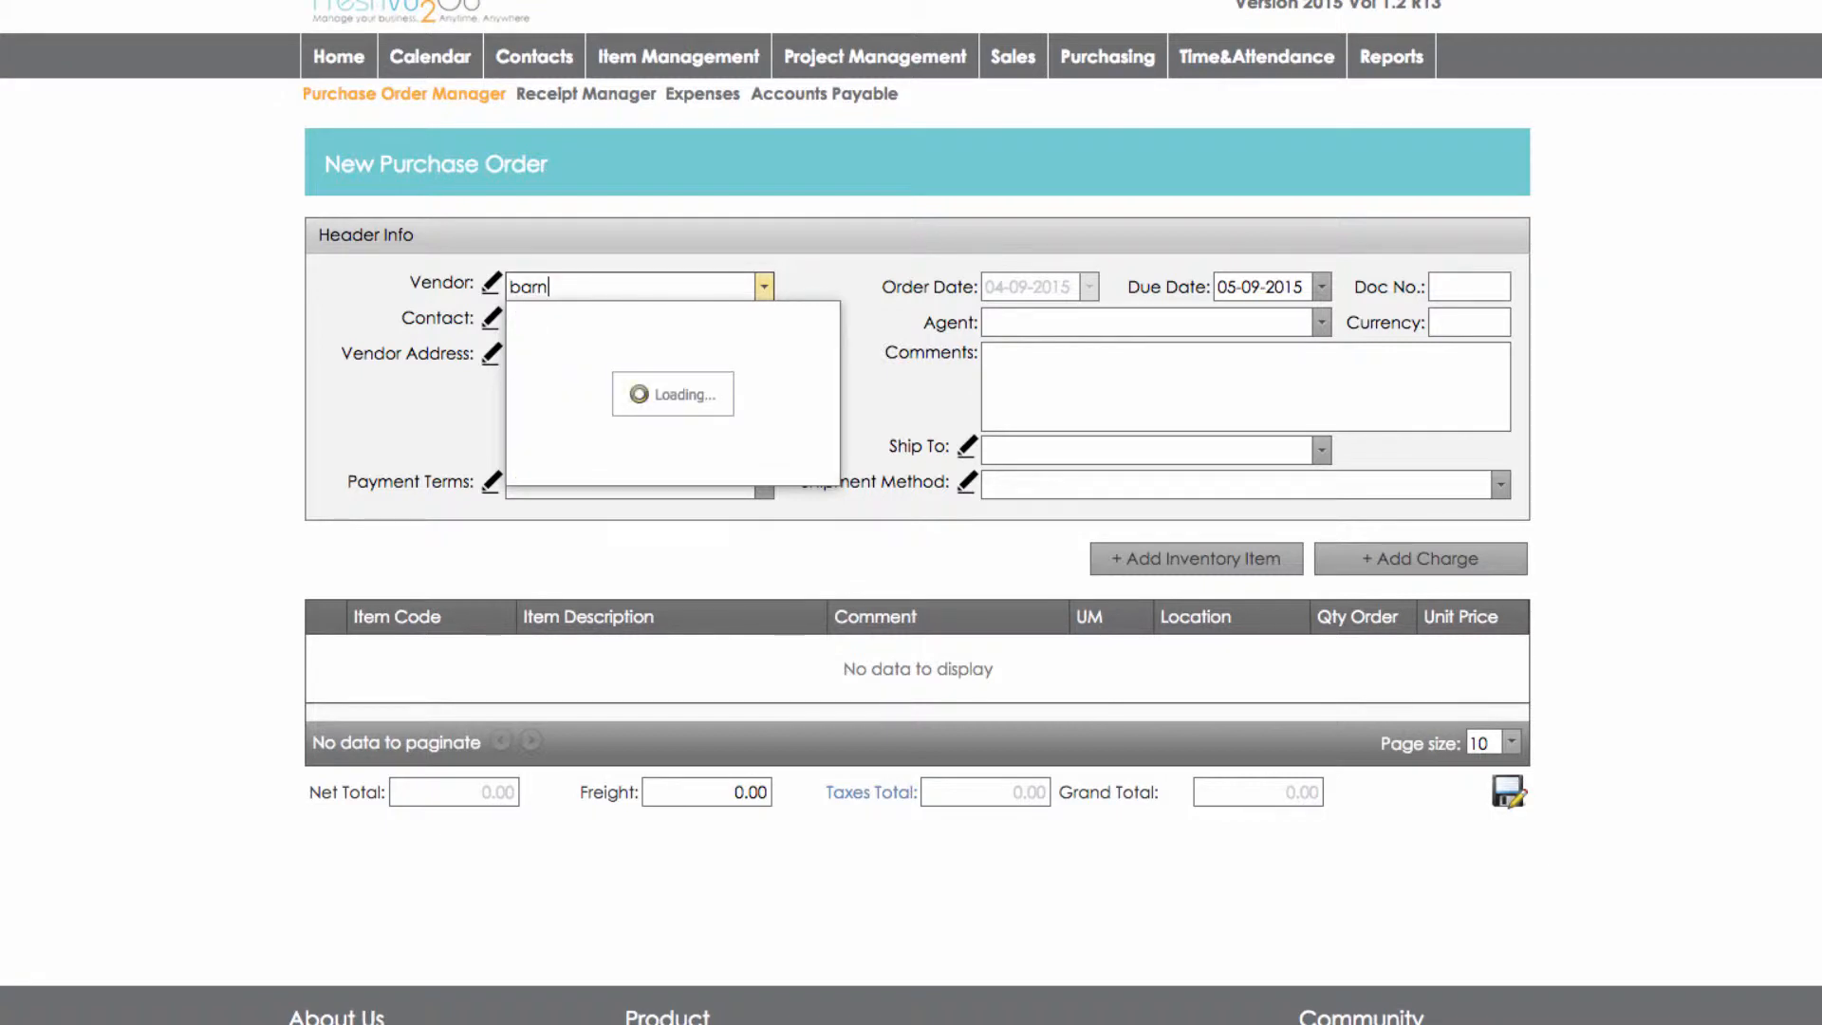
key(Return)
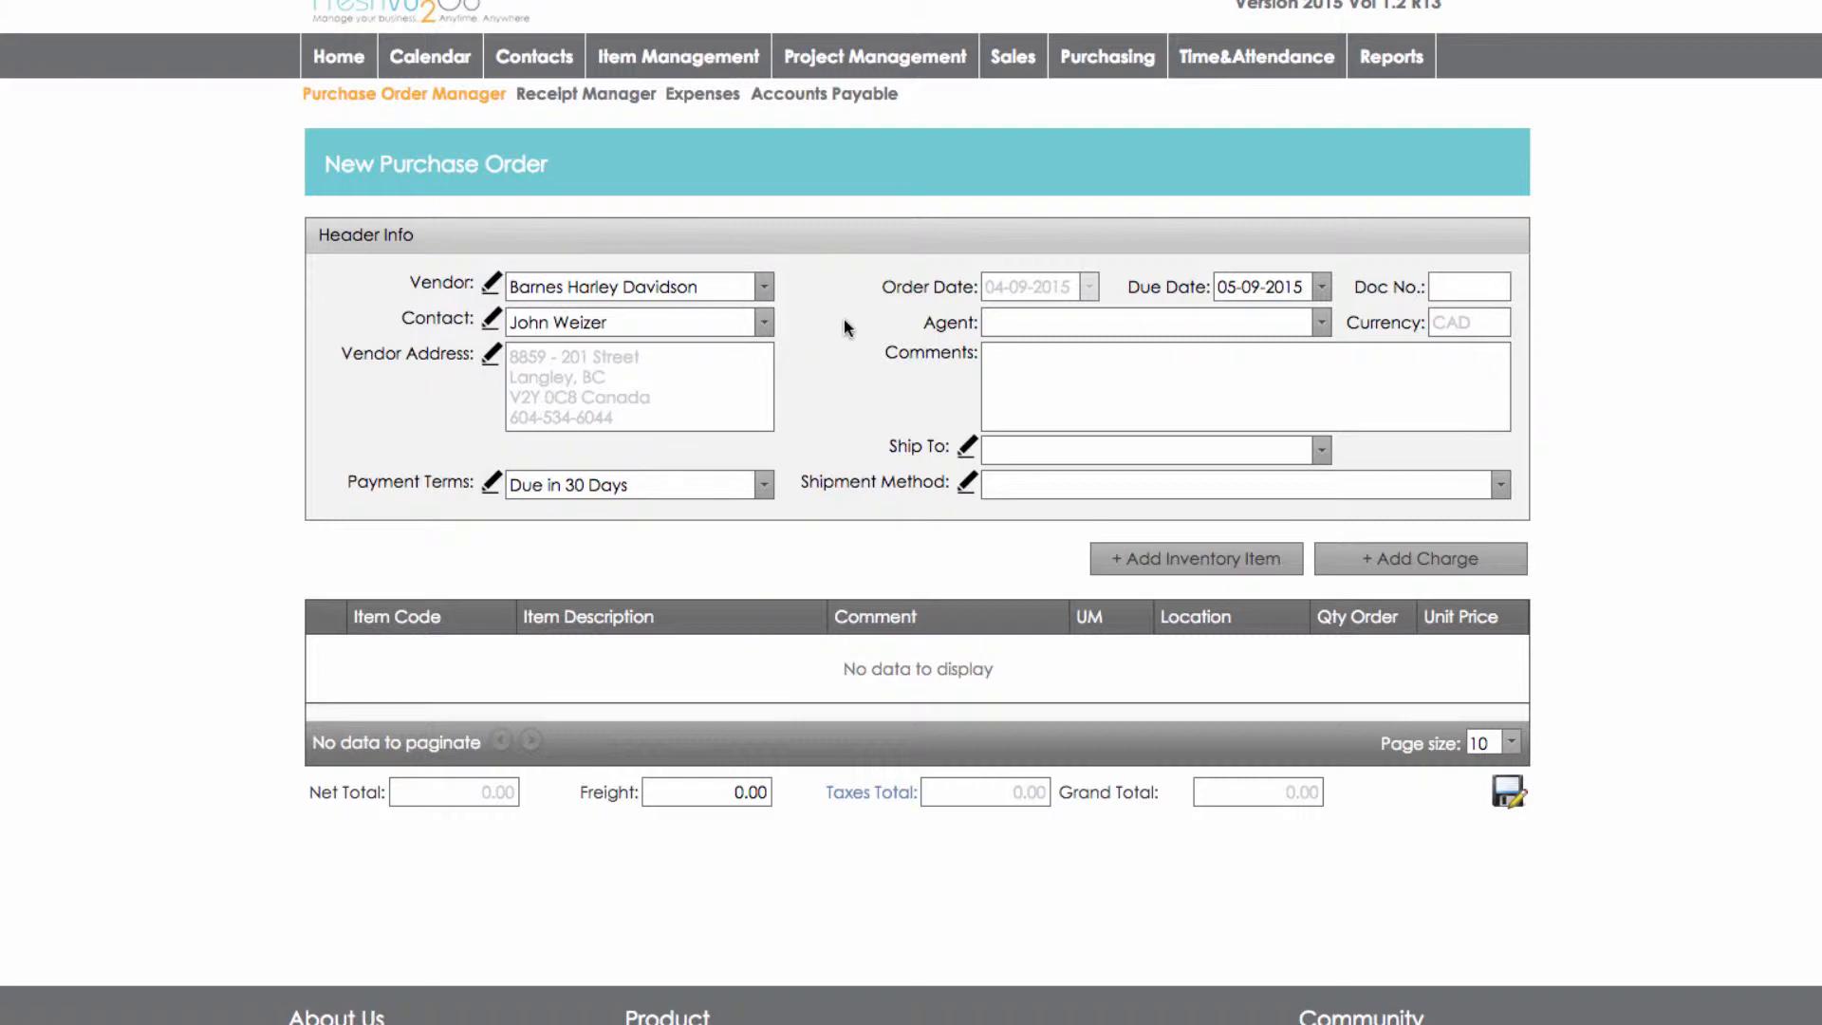
click(1291, 369)
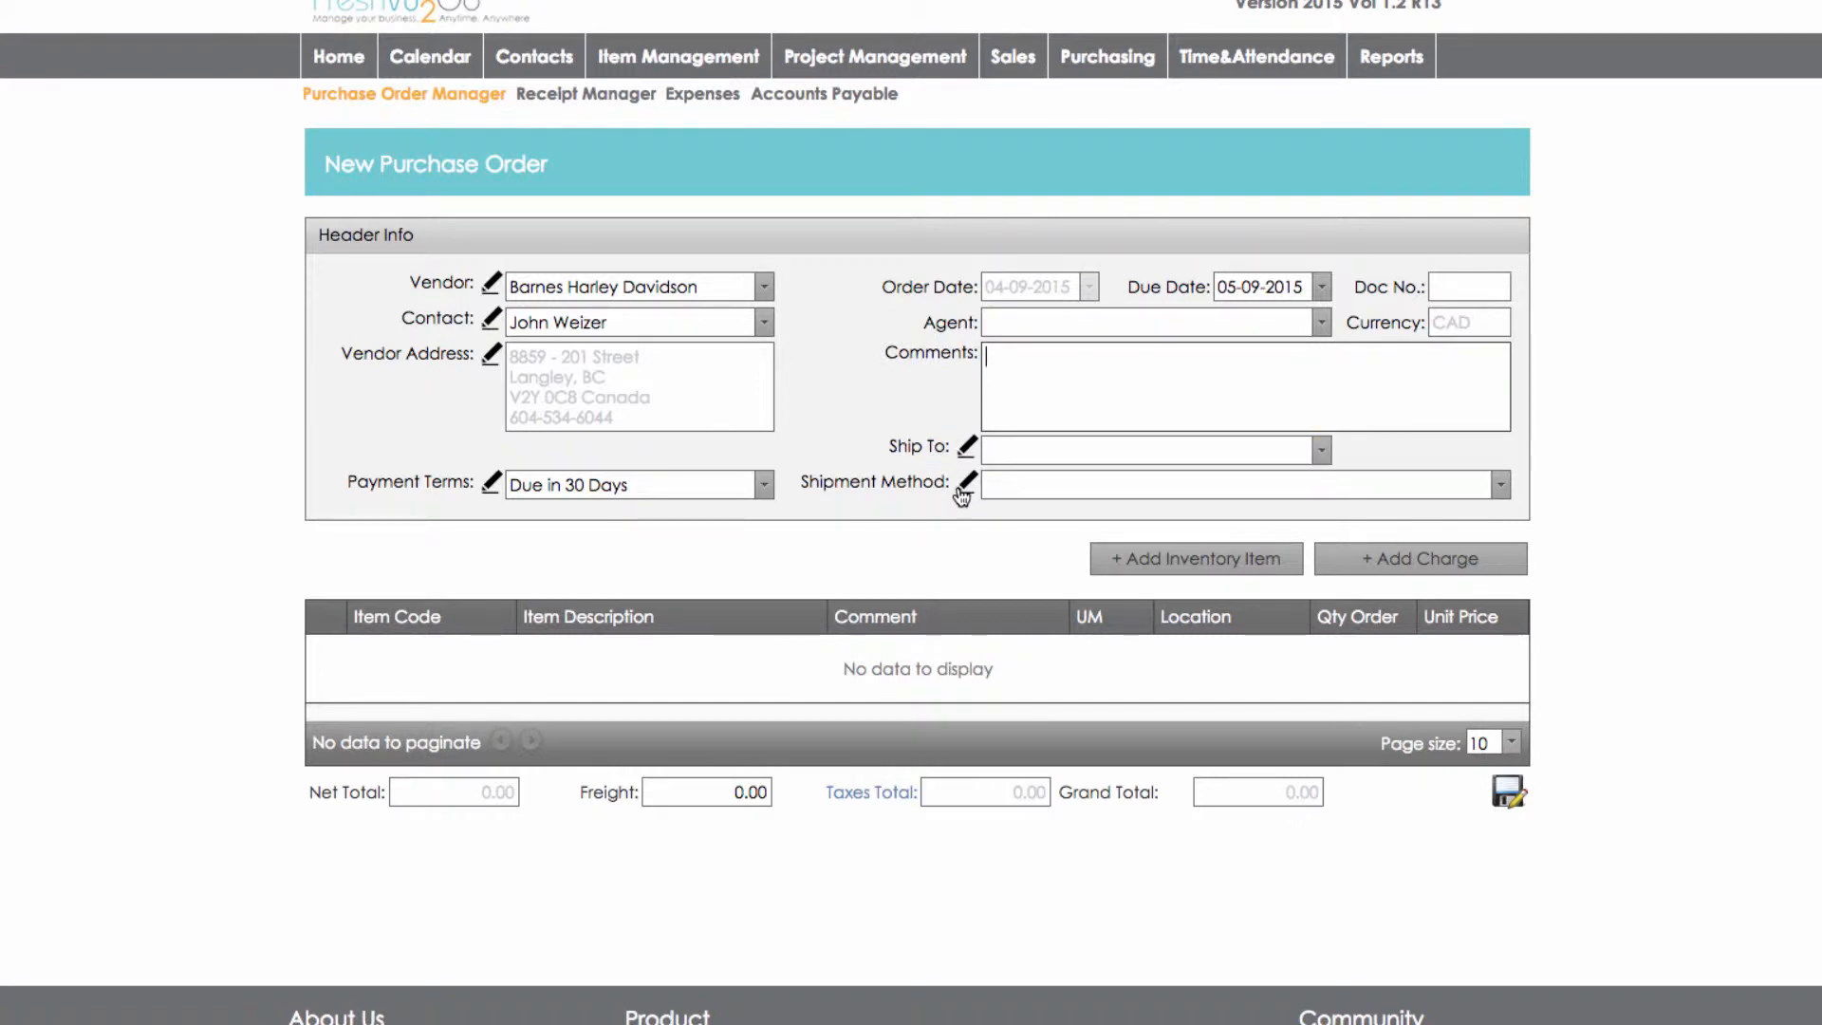
Add the inventory items DELLOPM2BTN, VTECH60HND, MOULDVTECH6.0BL and BLPEN1234 to the purchase order
click(1213, 564)
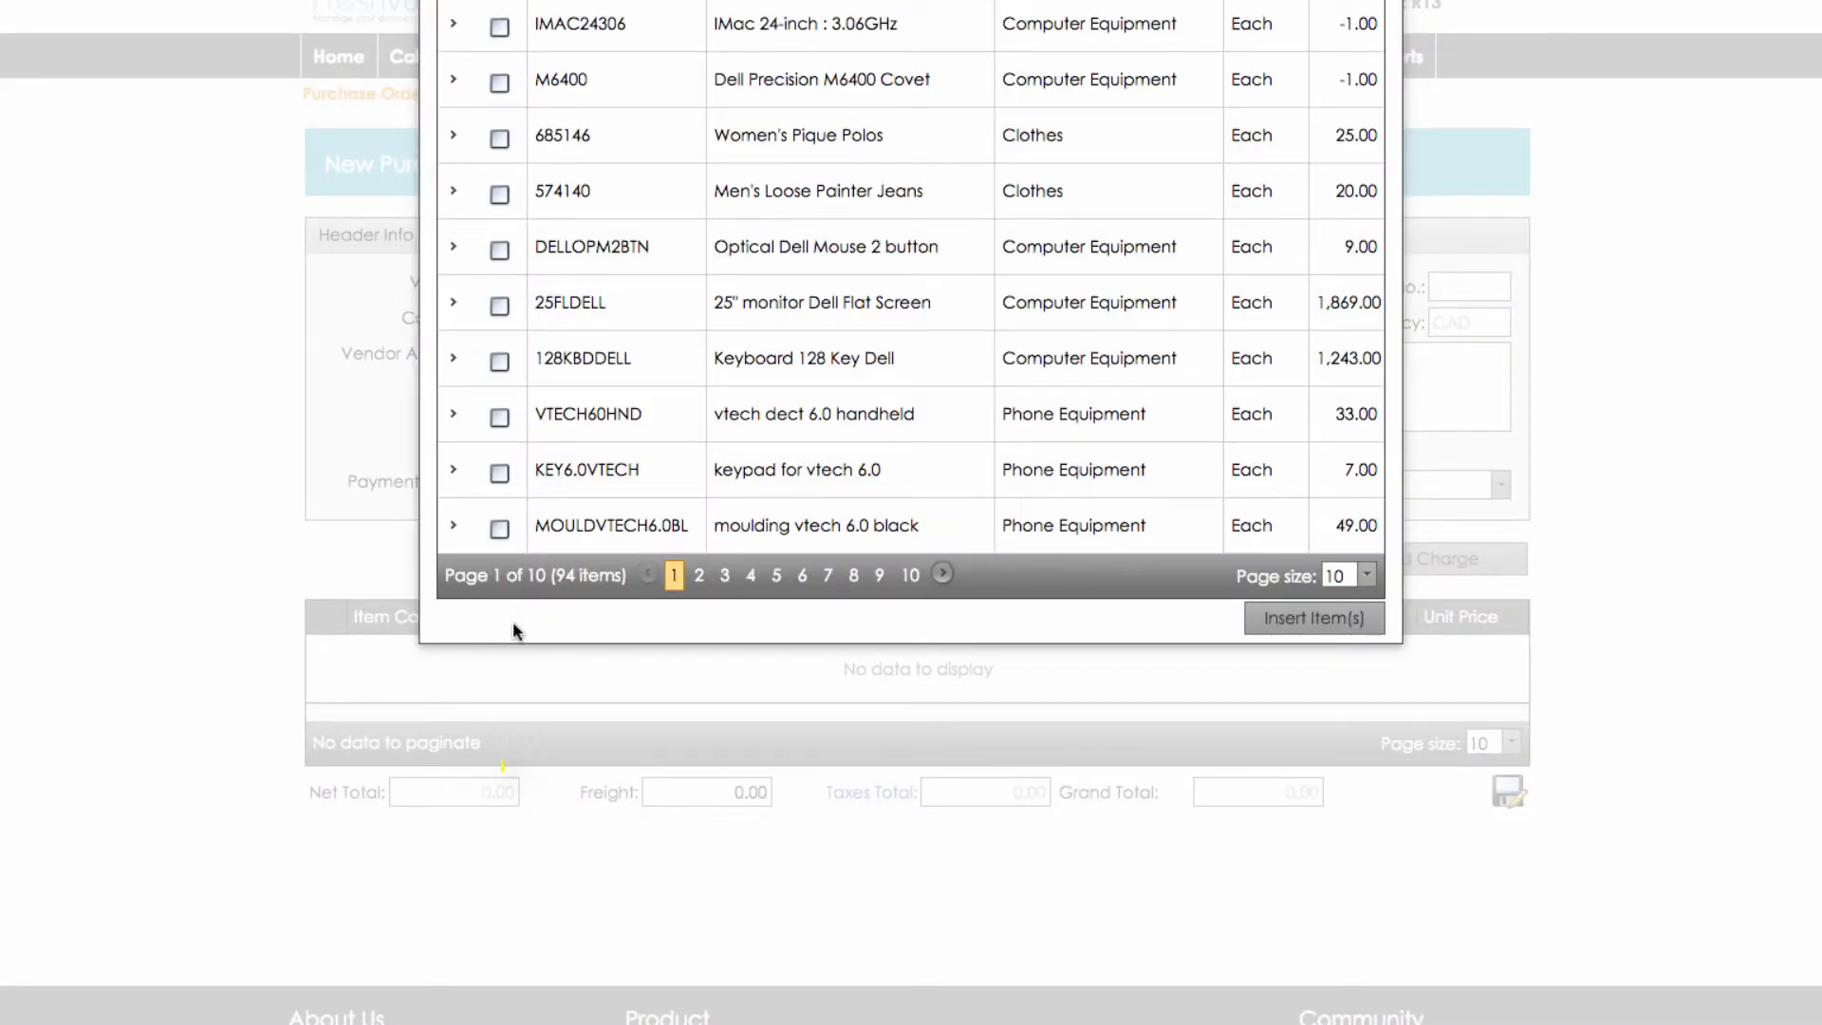
click(499, 249)
click(501, 421)
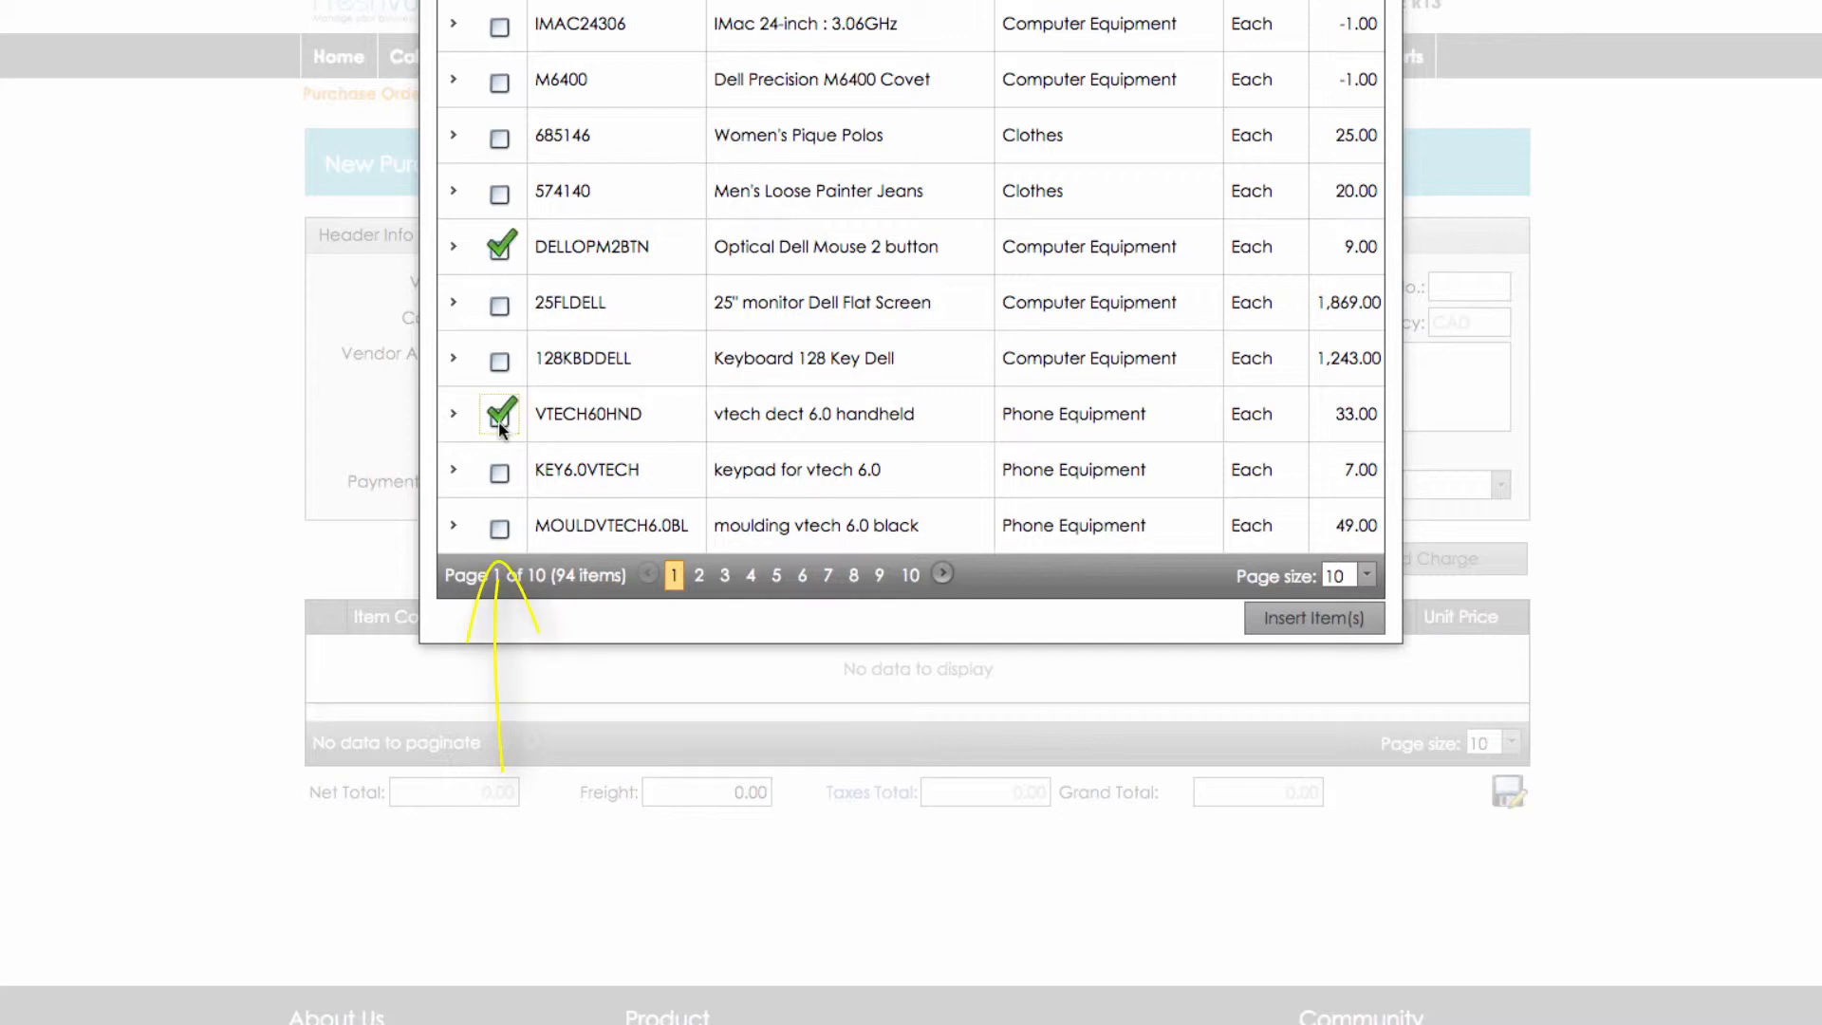
click(500, 529)
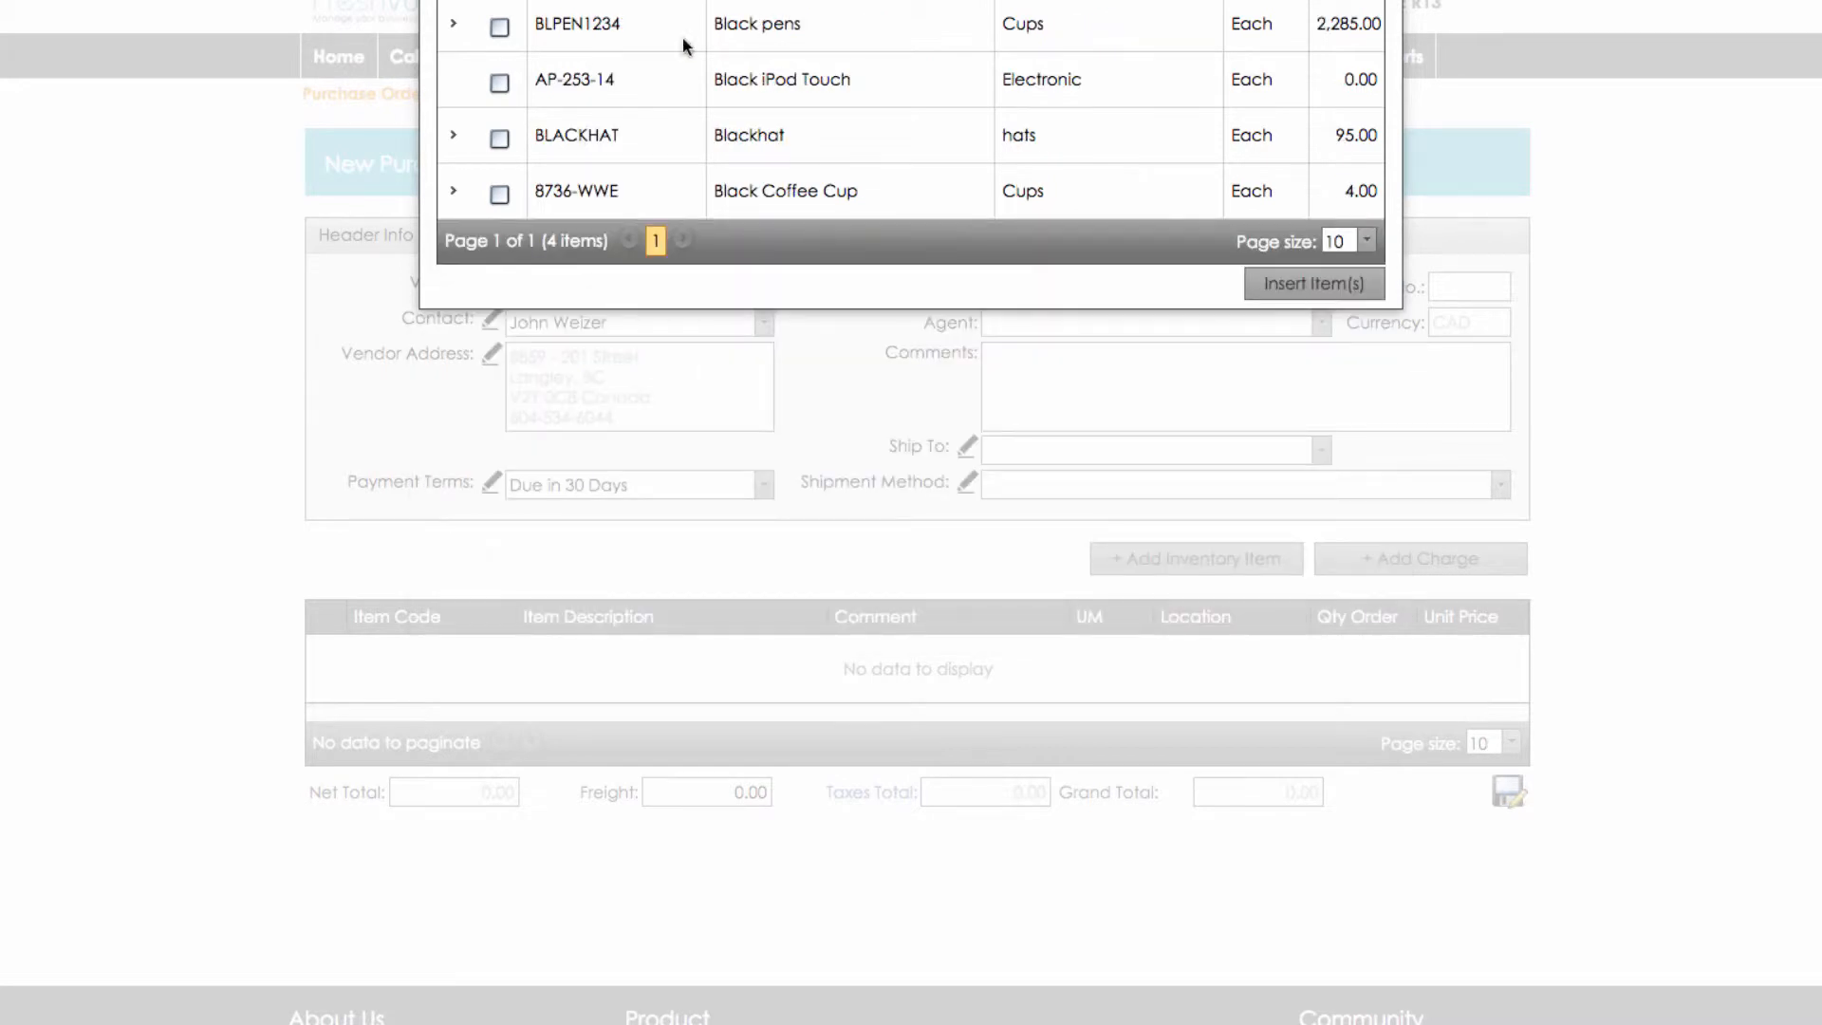
click(499, 26)
click(1319, 283)
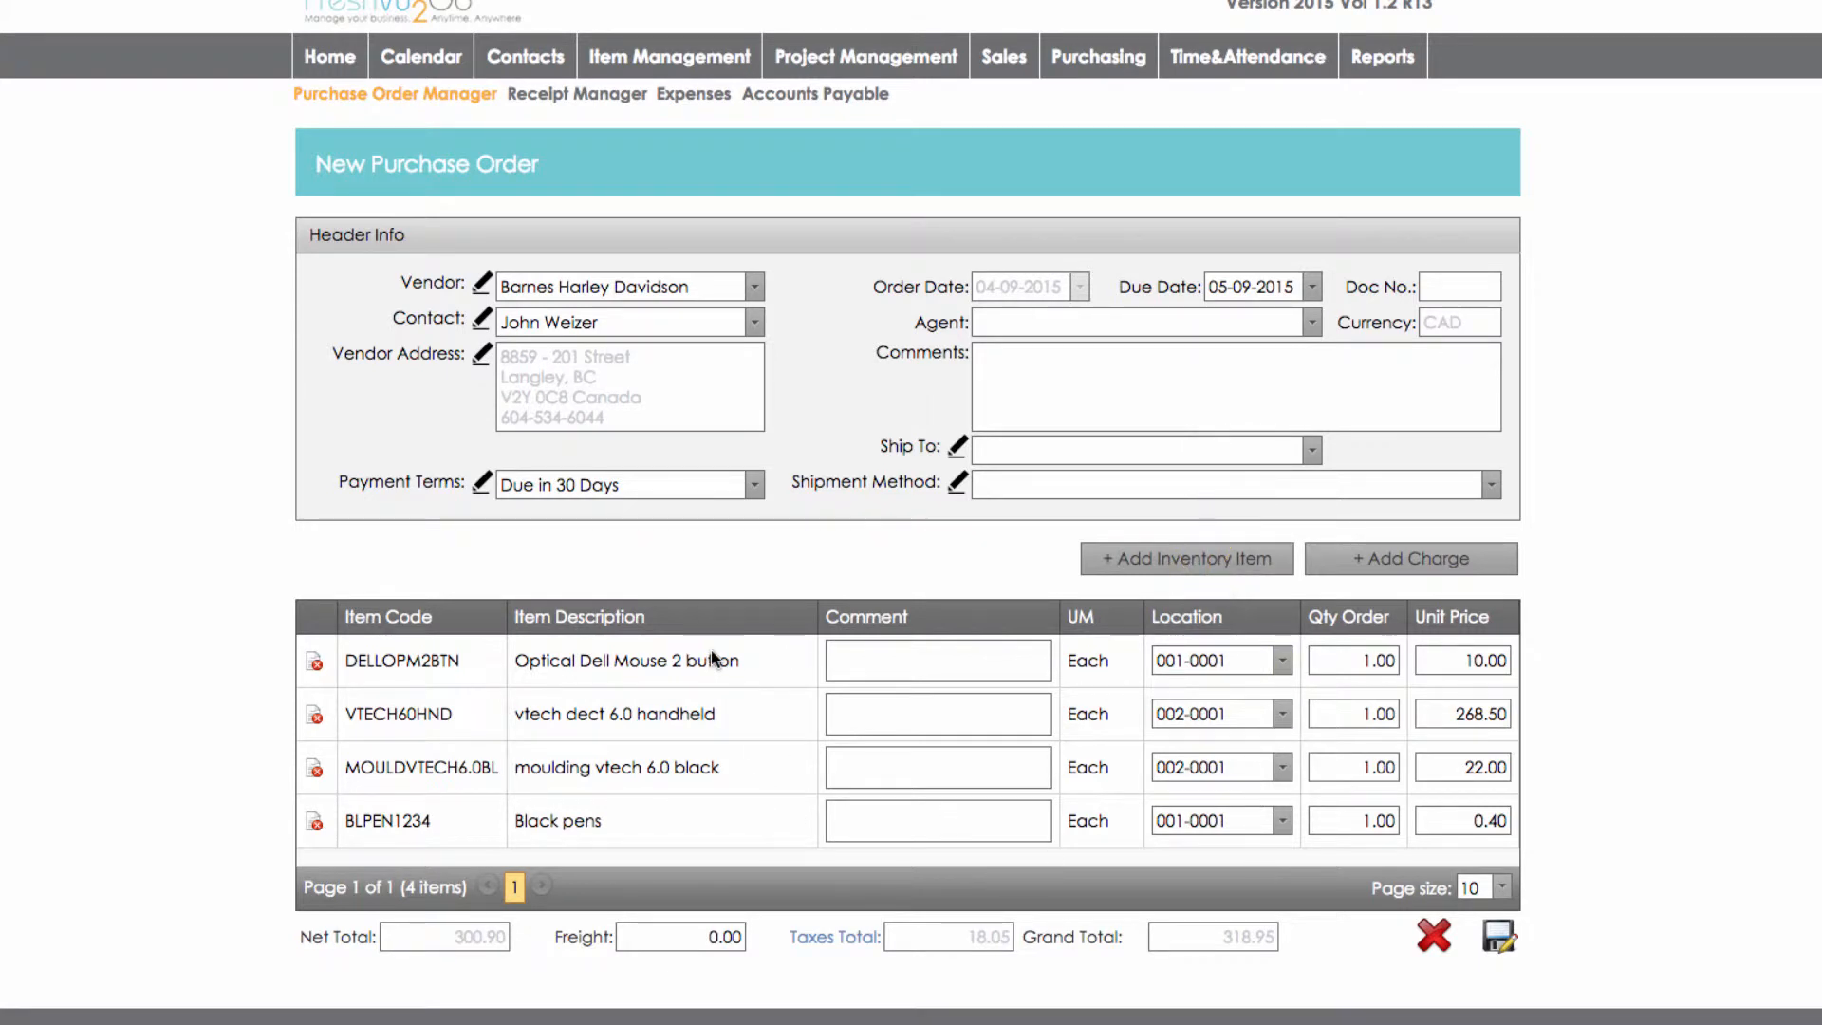
Set the order quantities to 5 for DELLOPM2BTN, 7 for VTECH60HND and 3 for MOULDVTECH6.0BL
click(1361, 661)
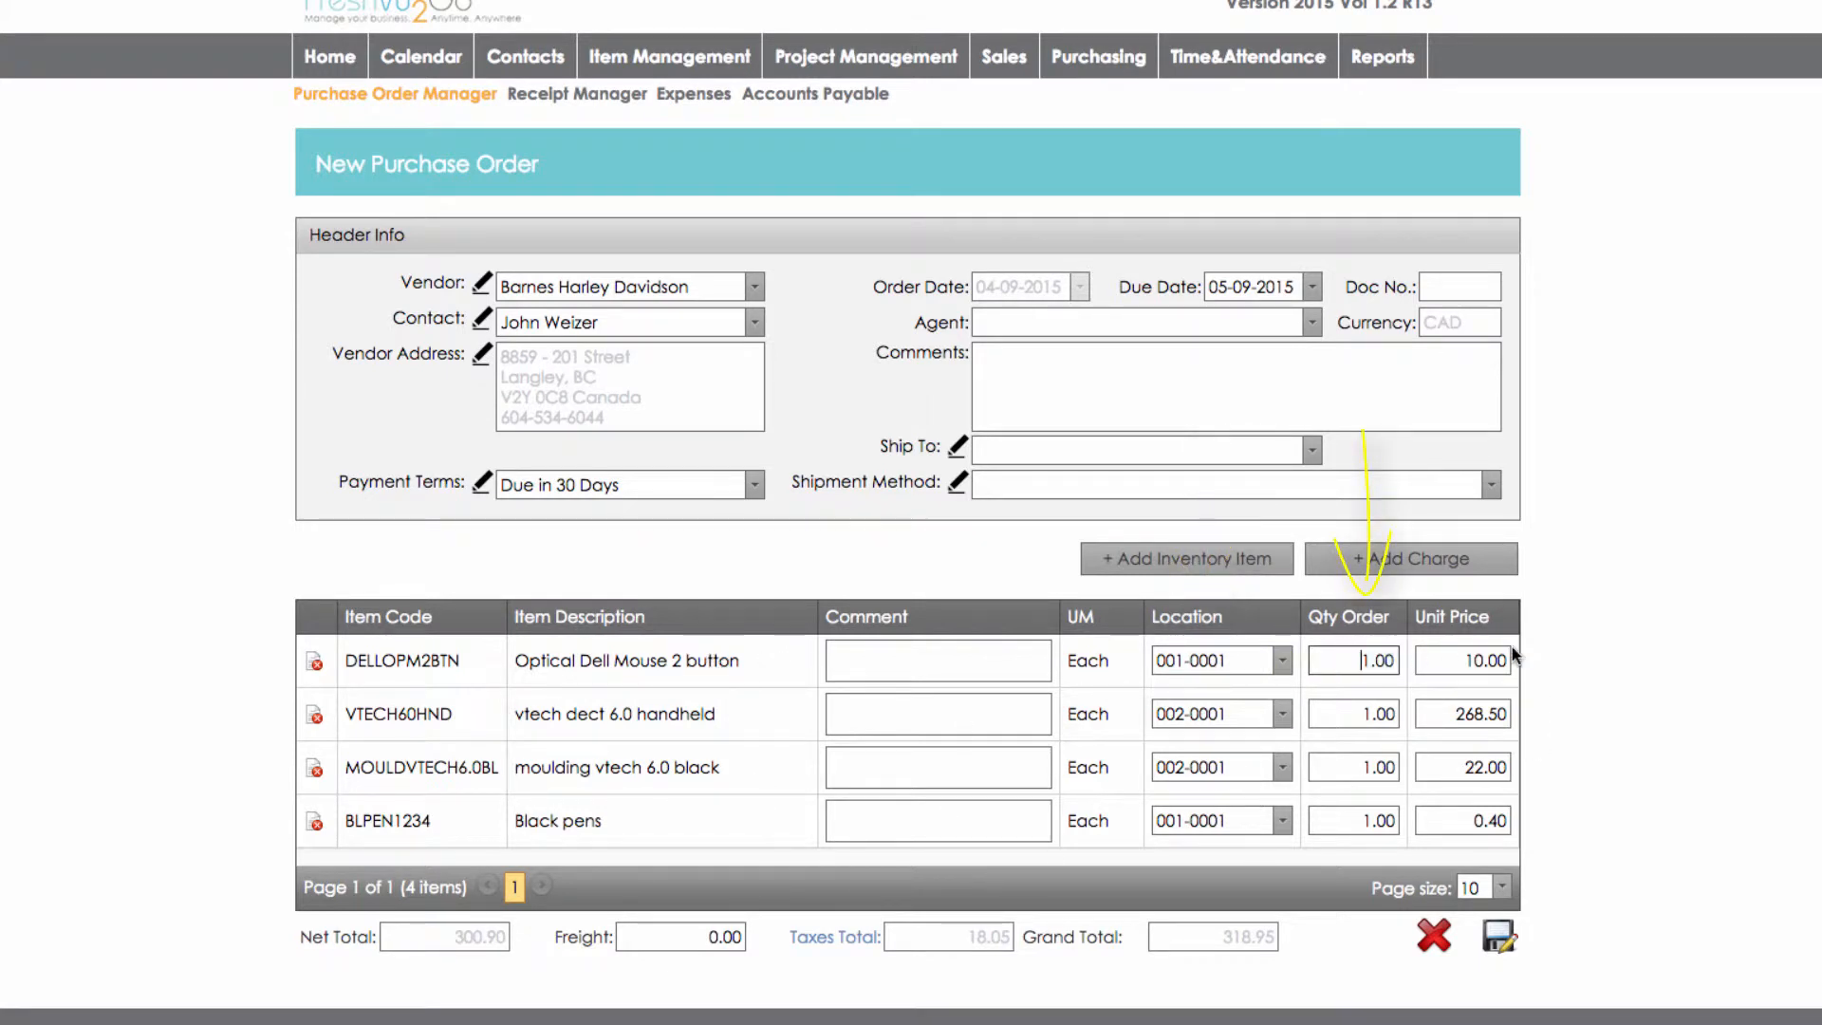
double_click(1366, 662)
text(5)
double_click(1367, 714)
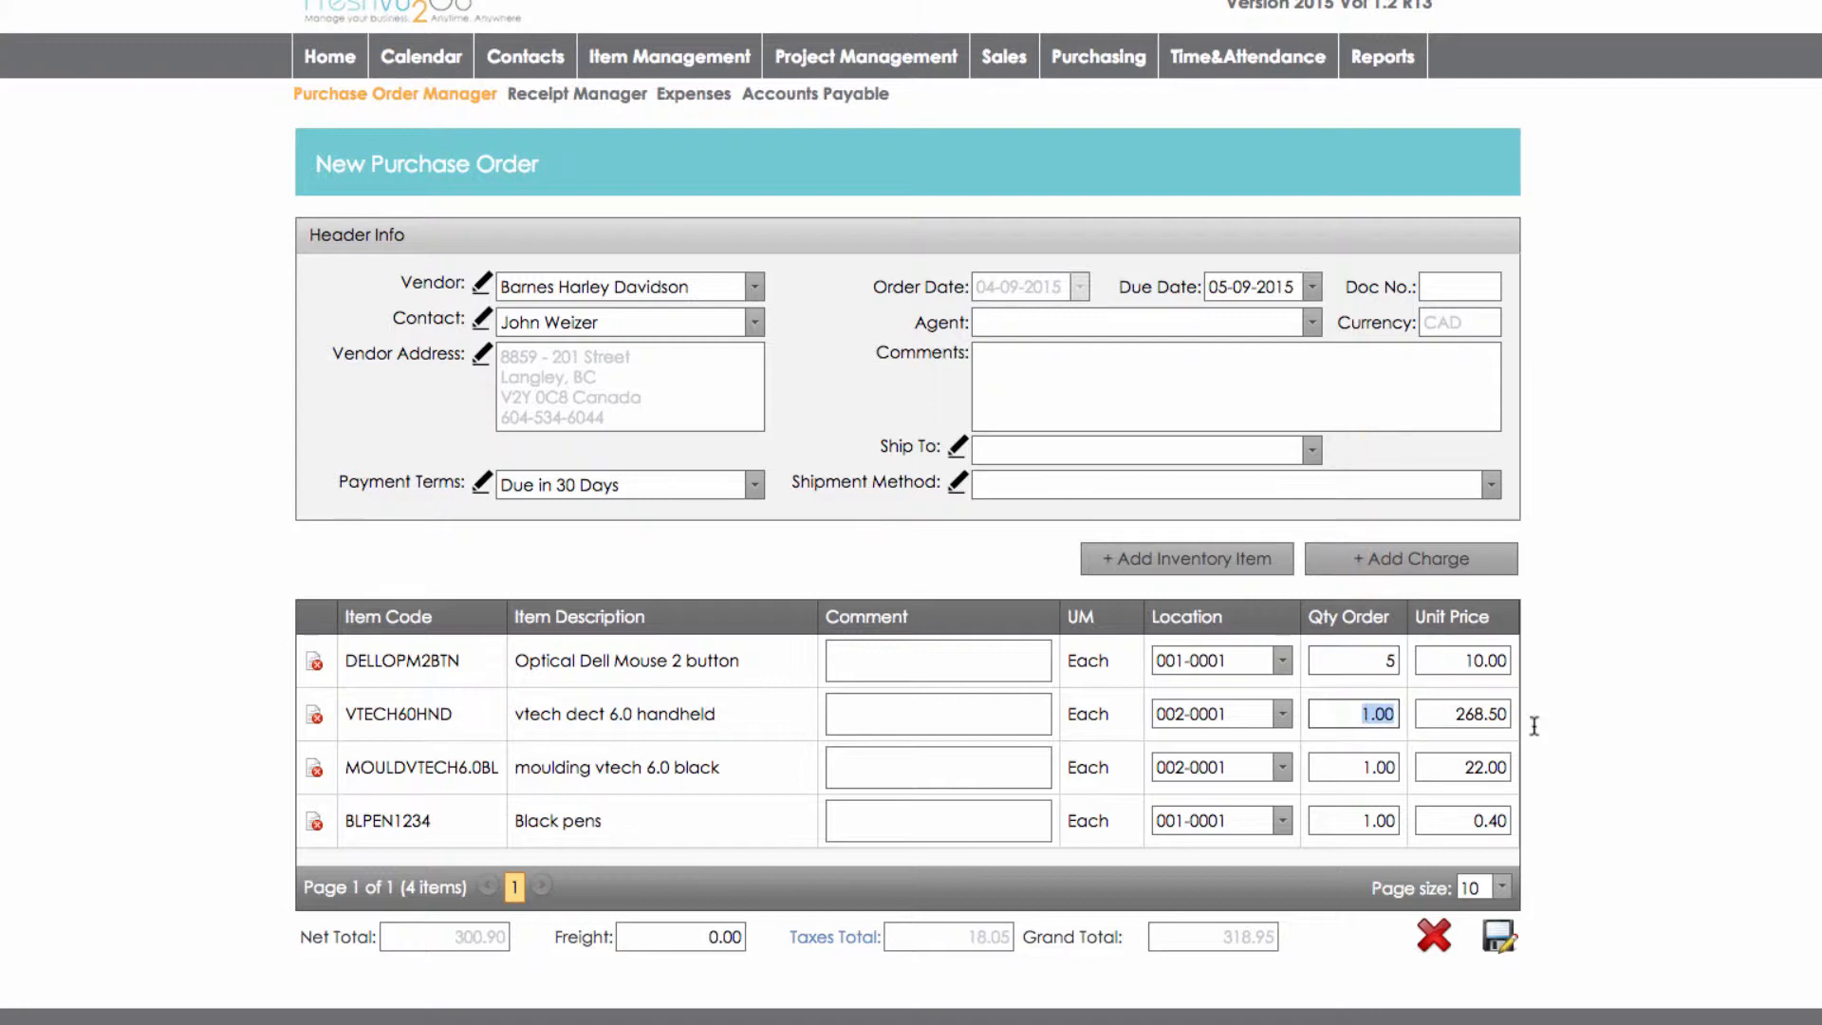
text(7)
double_click(1355, 767)
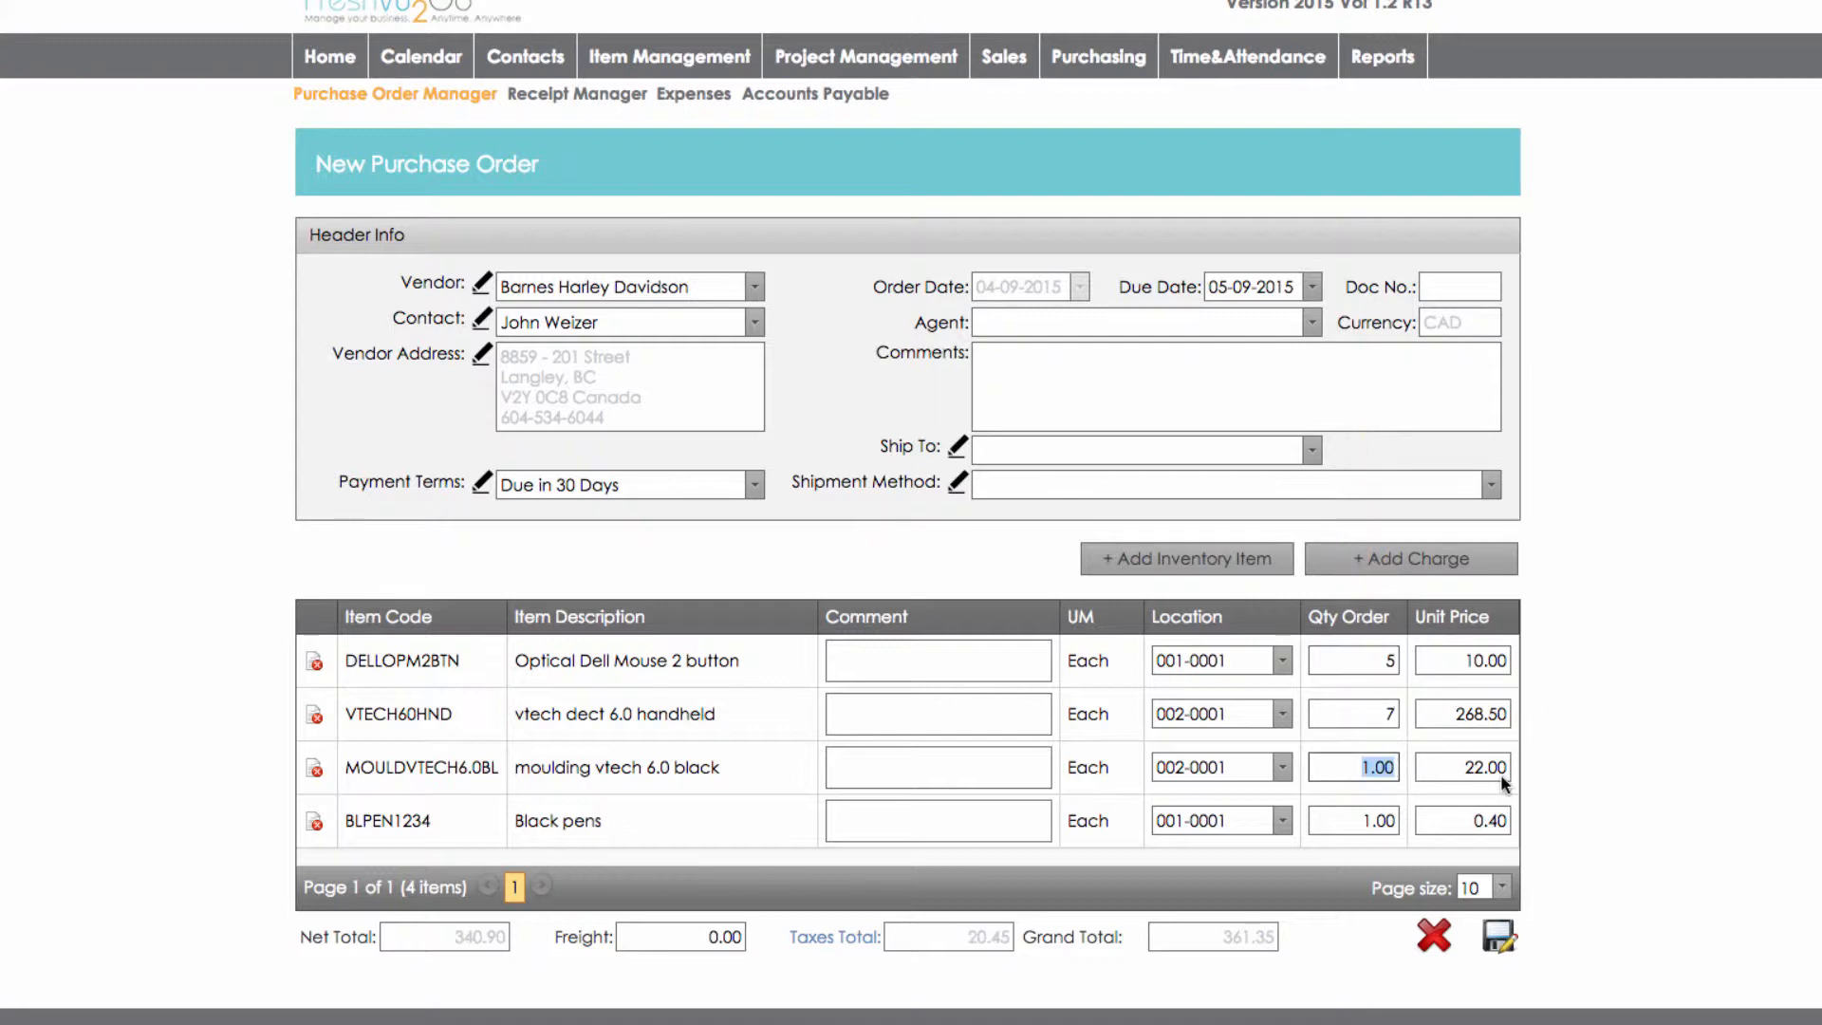
text(3)
Set the unit price of the Black pens line to .30
click(1362, 820)
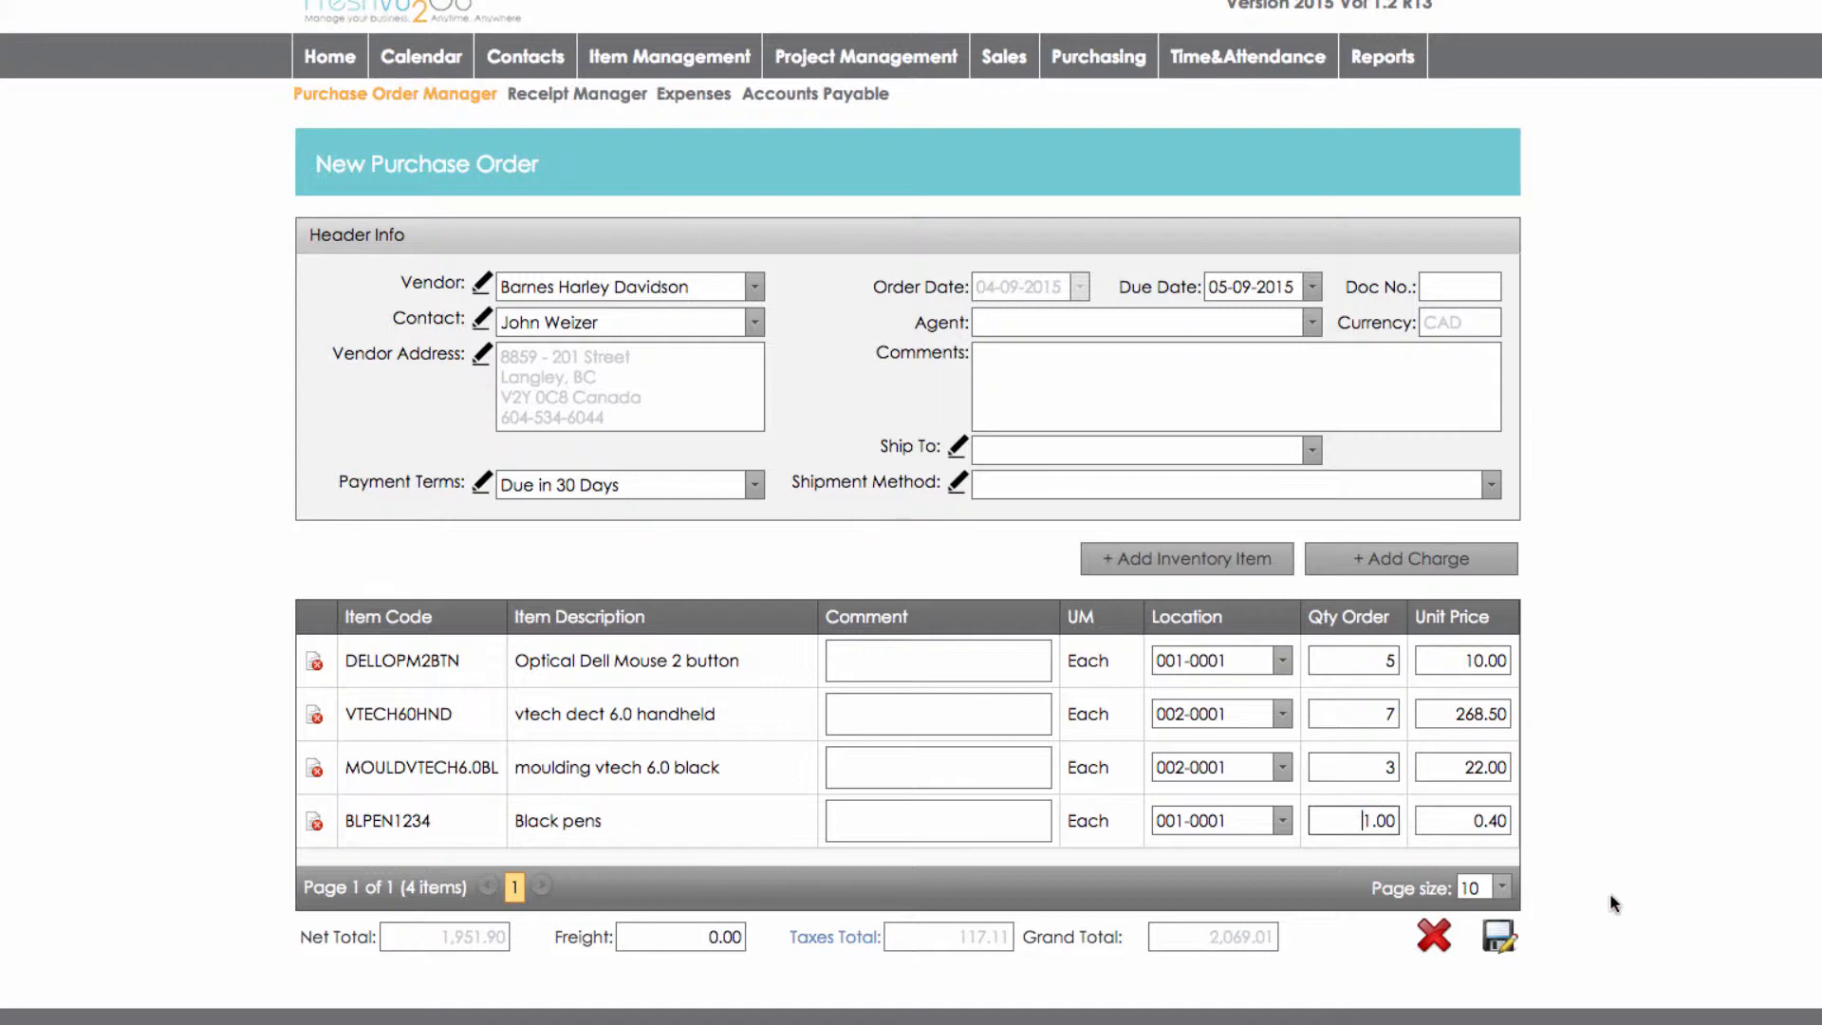
click(1453, 822)
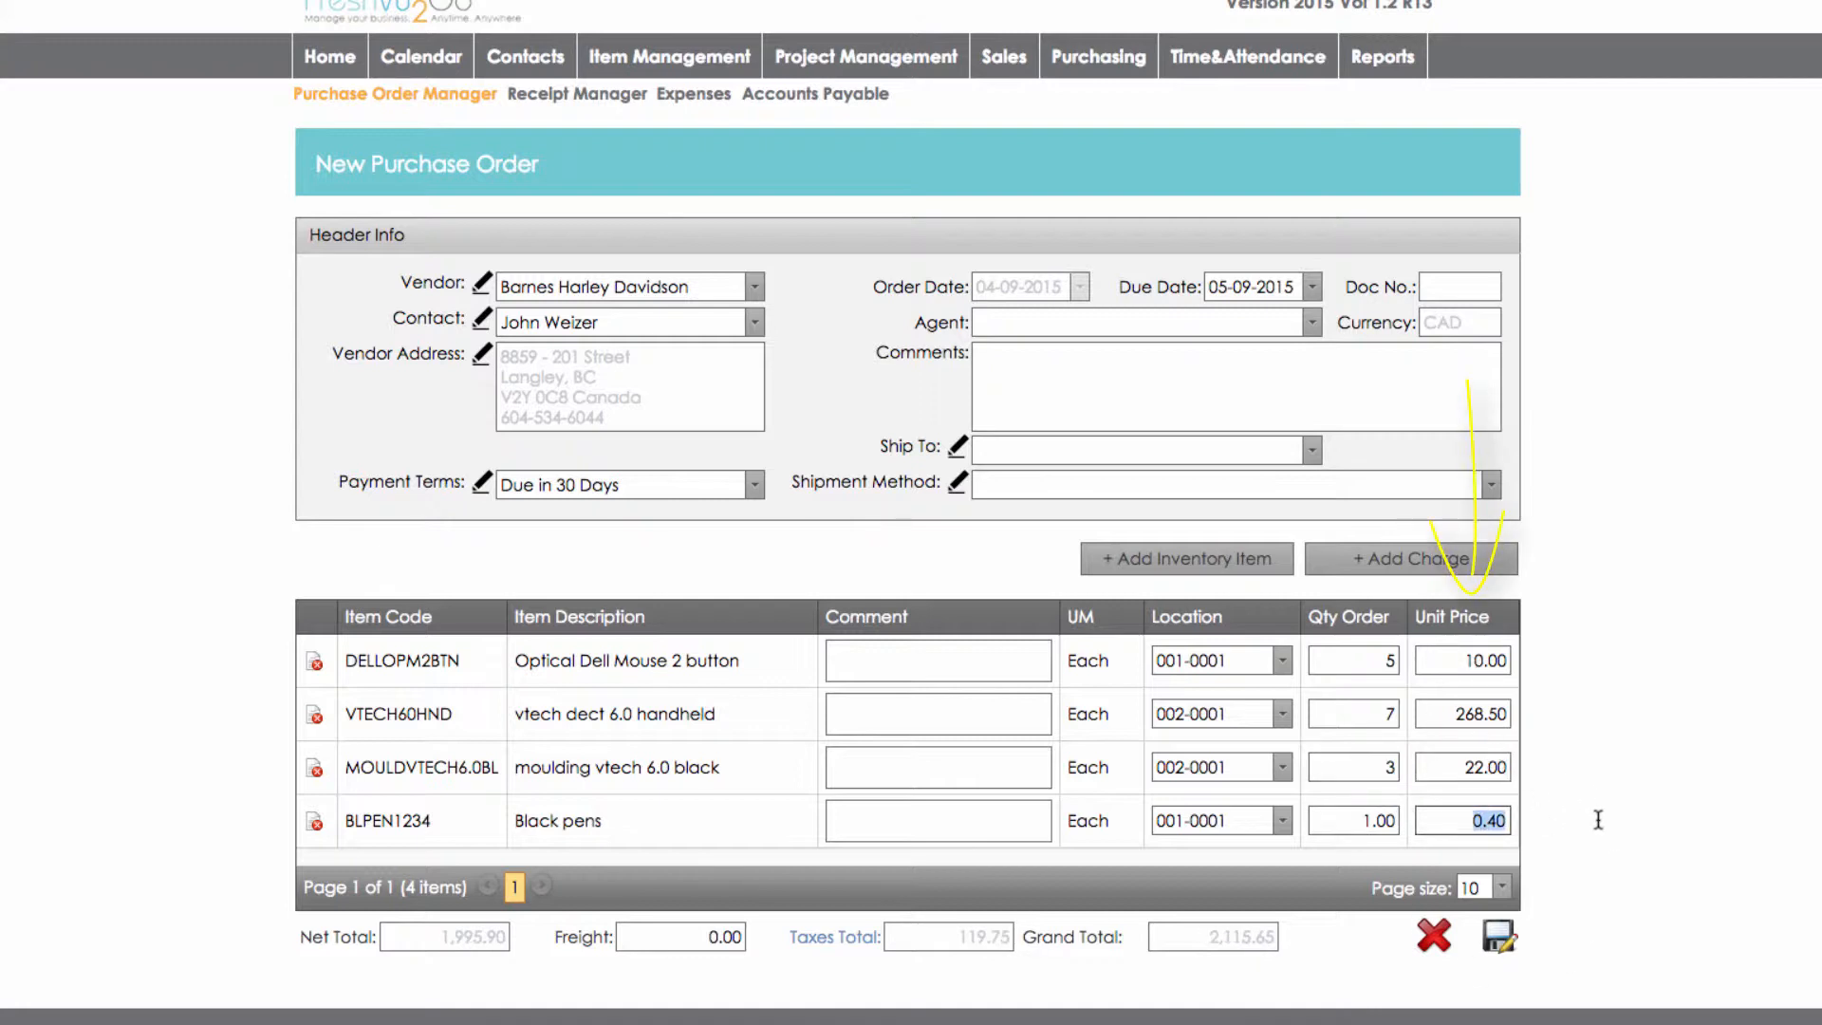
text(.30)
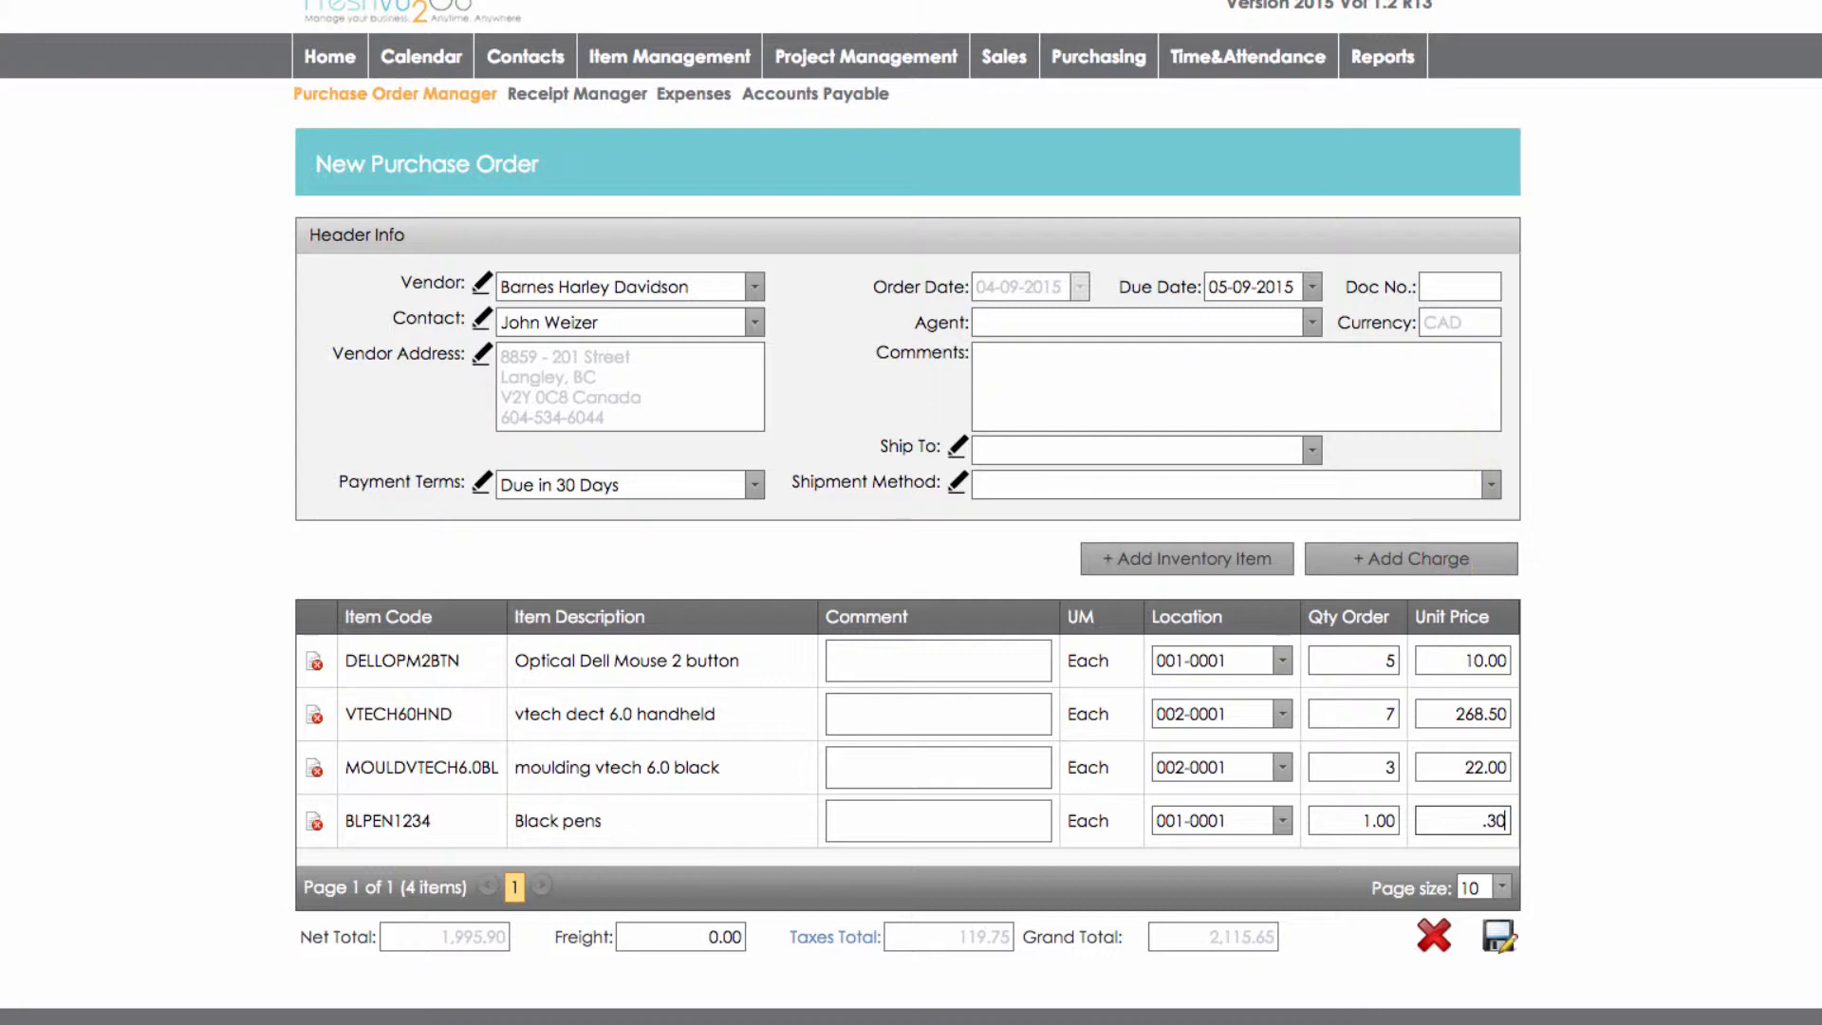
Set the purchase order's freight to 56, save the order and review its printable document
key(Tab)
click(682, 935)
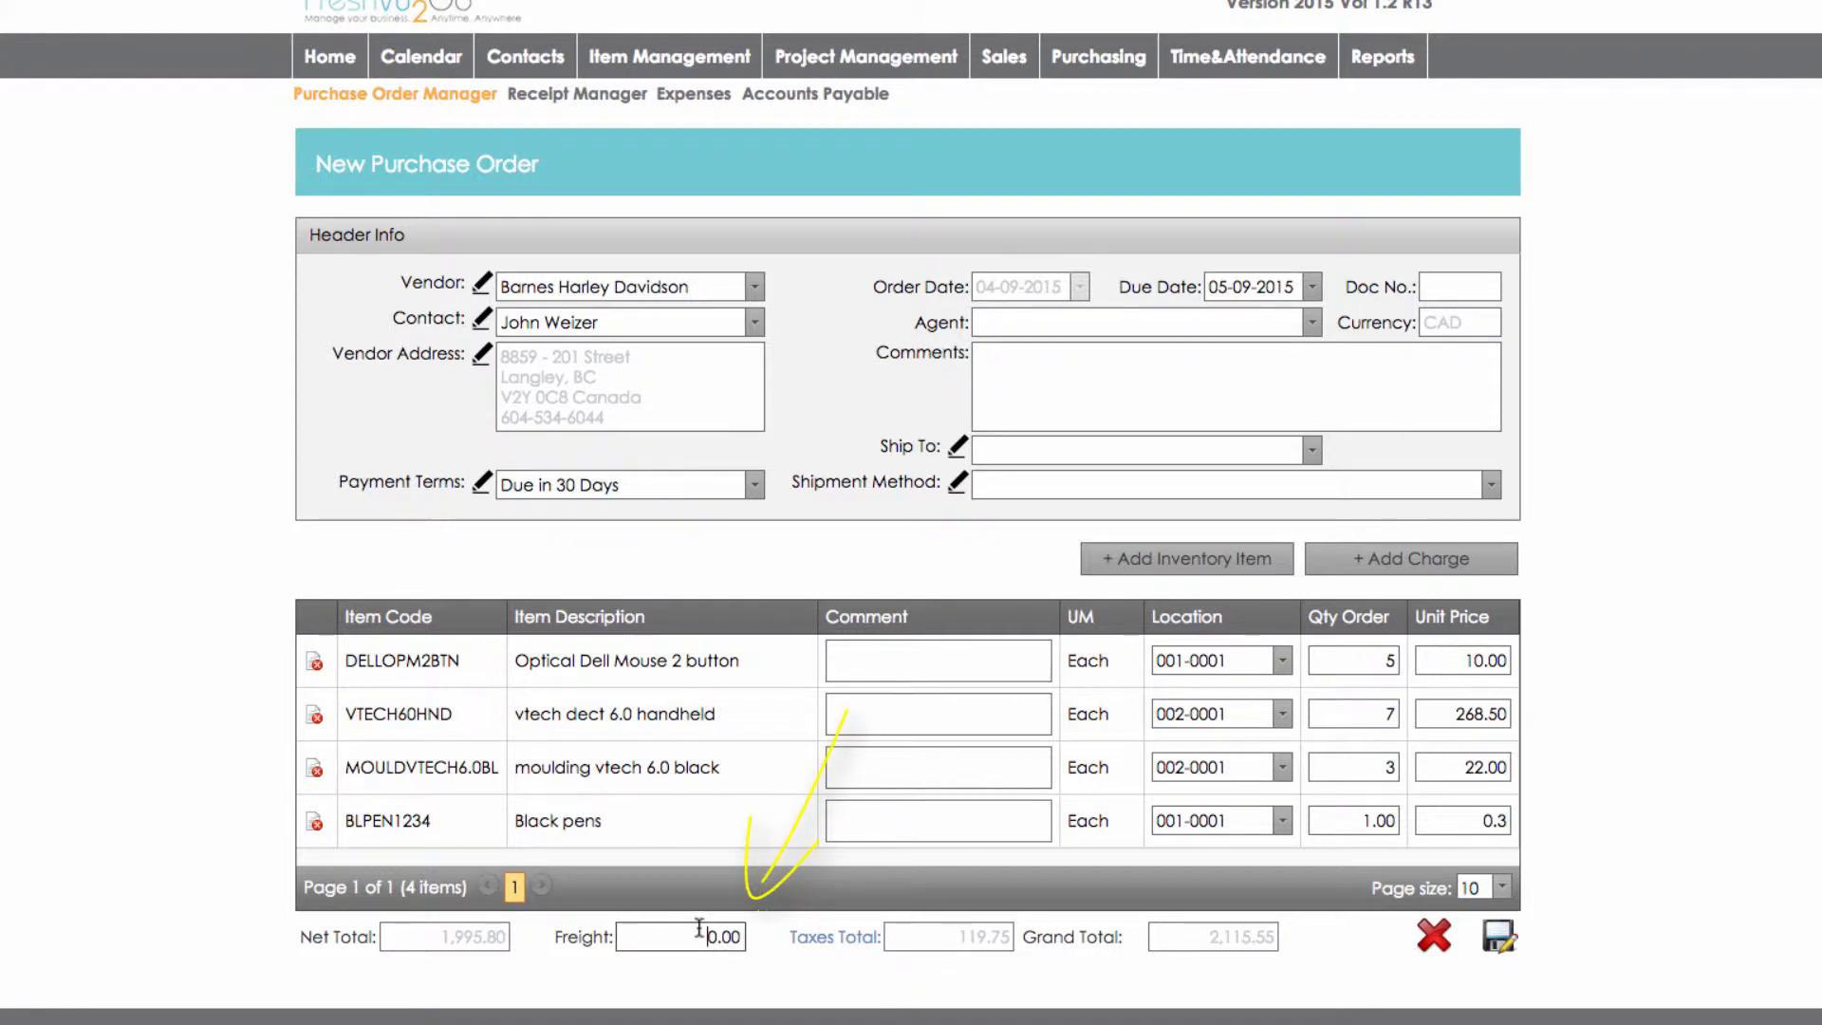
drag(703, 934, 783, 952)
text(56)
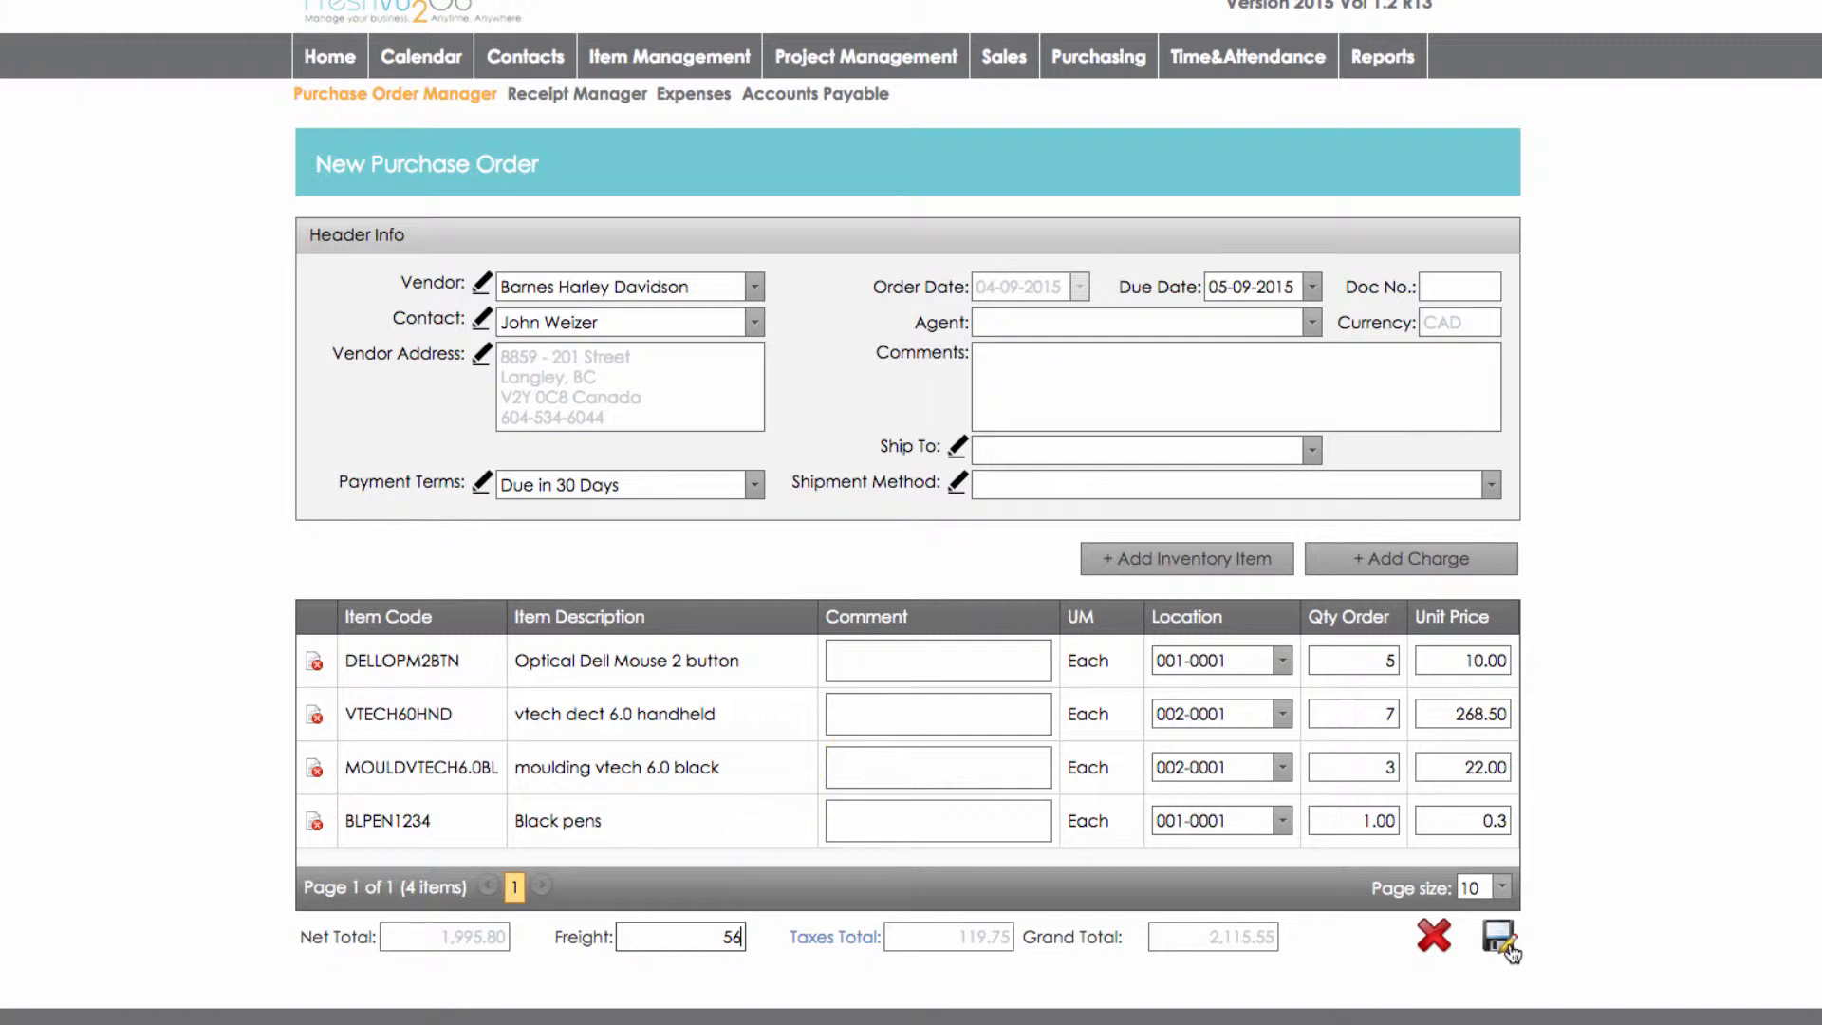
click(1500, 939)
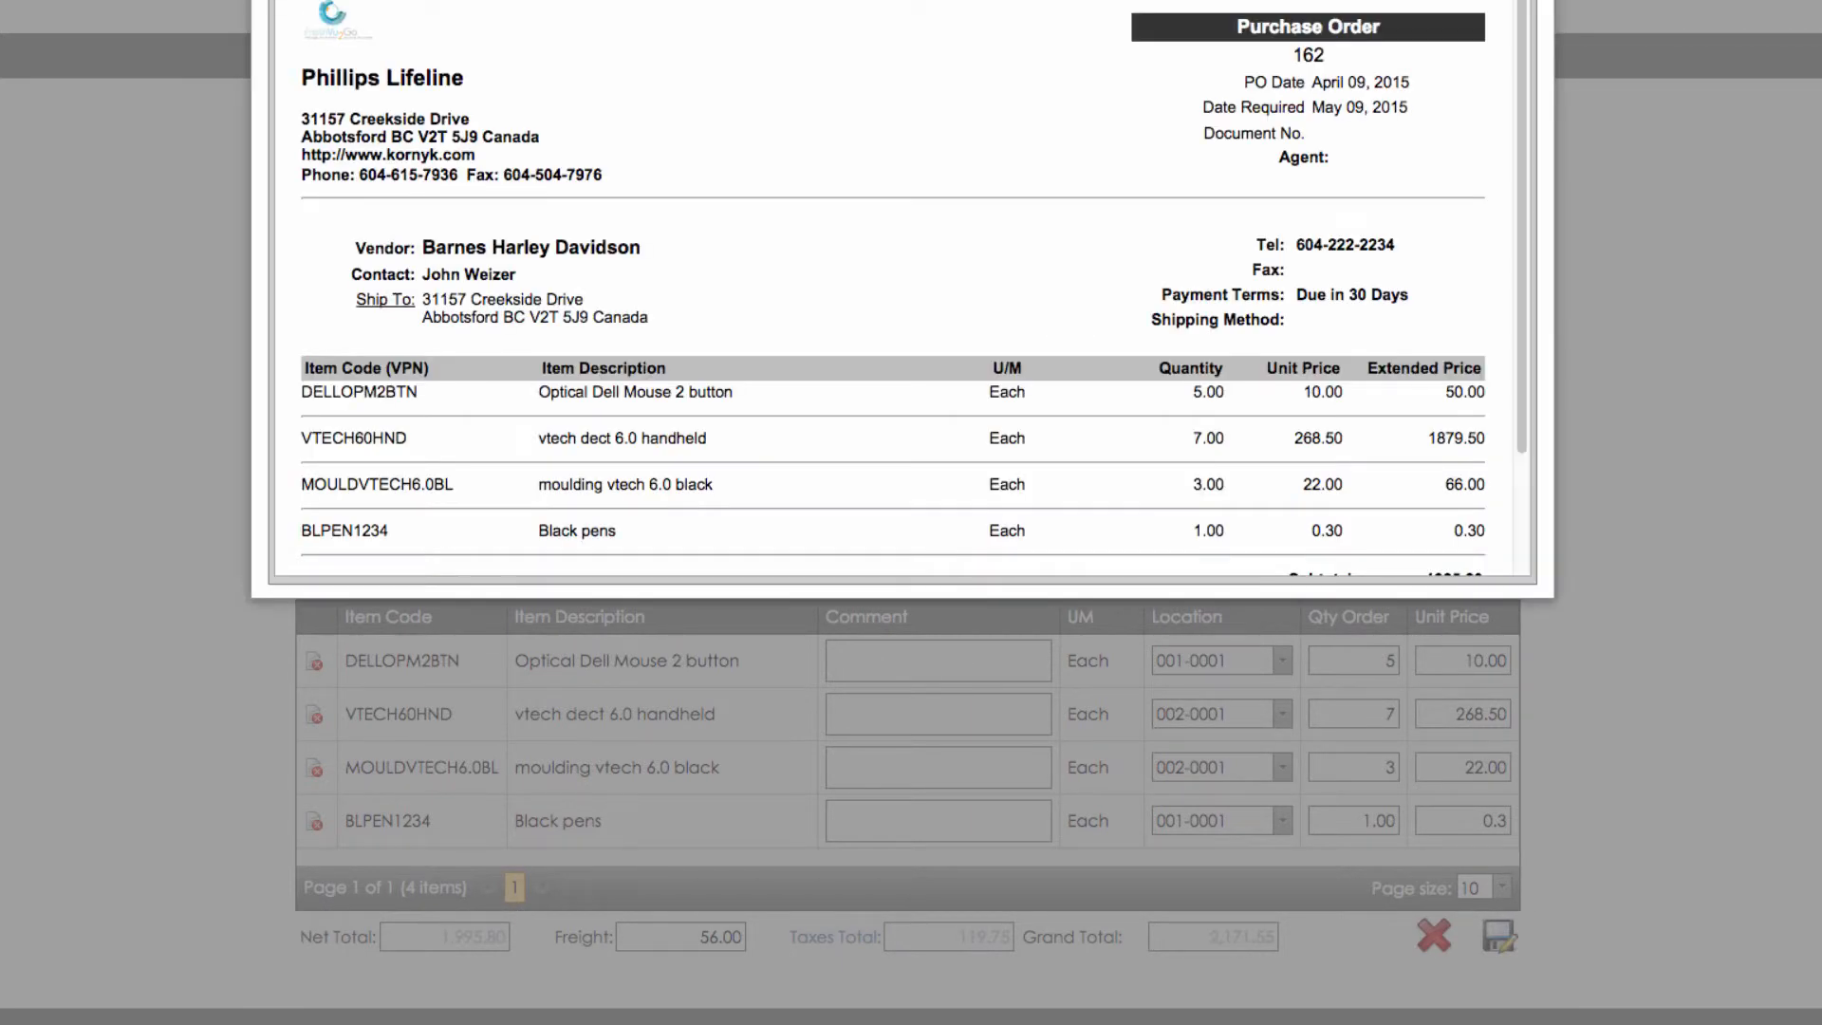
drag(1523, 153, 1528, 299)
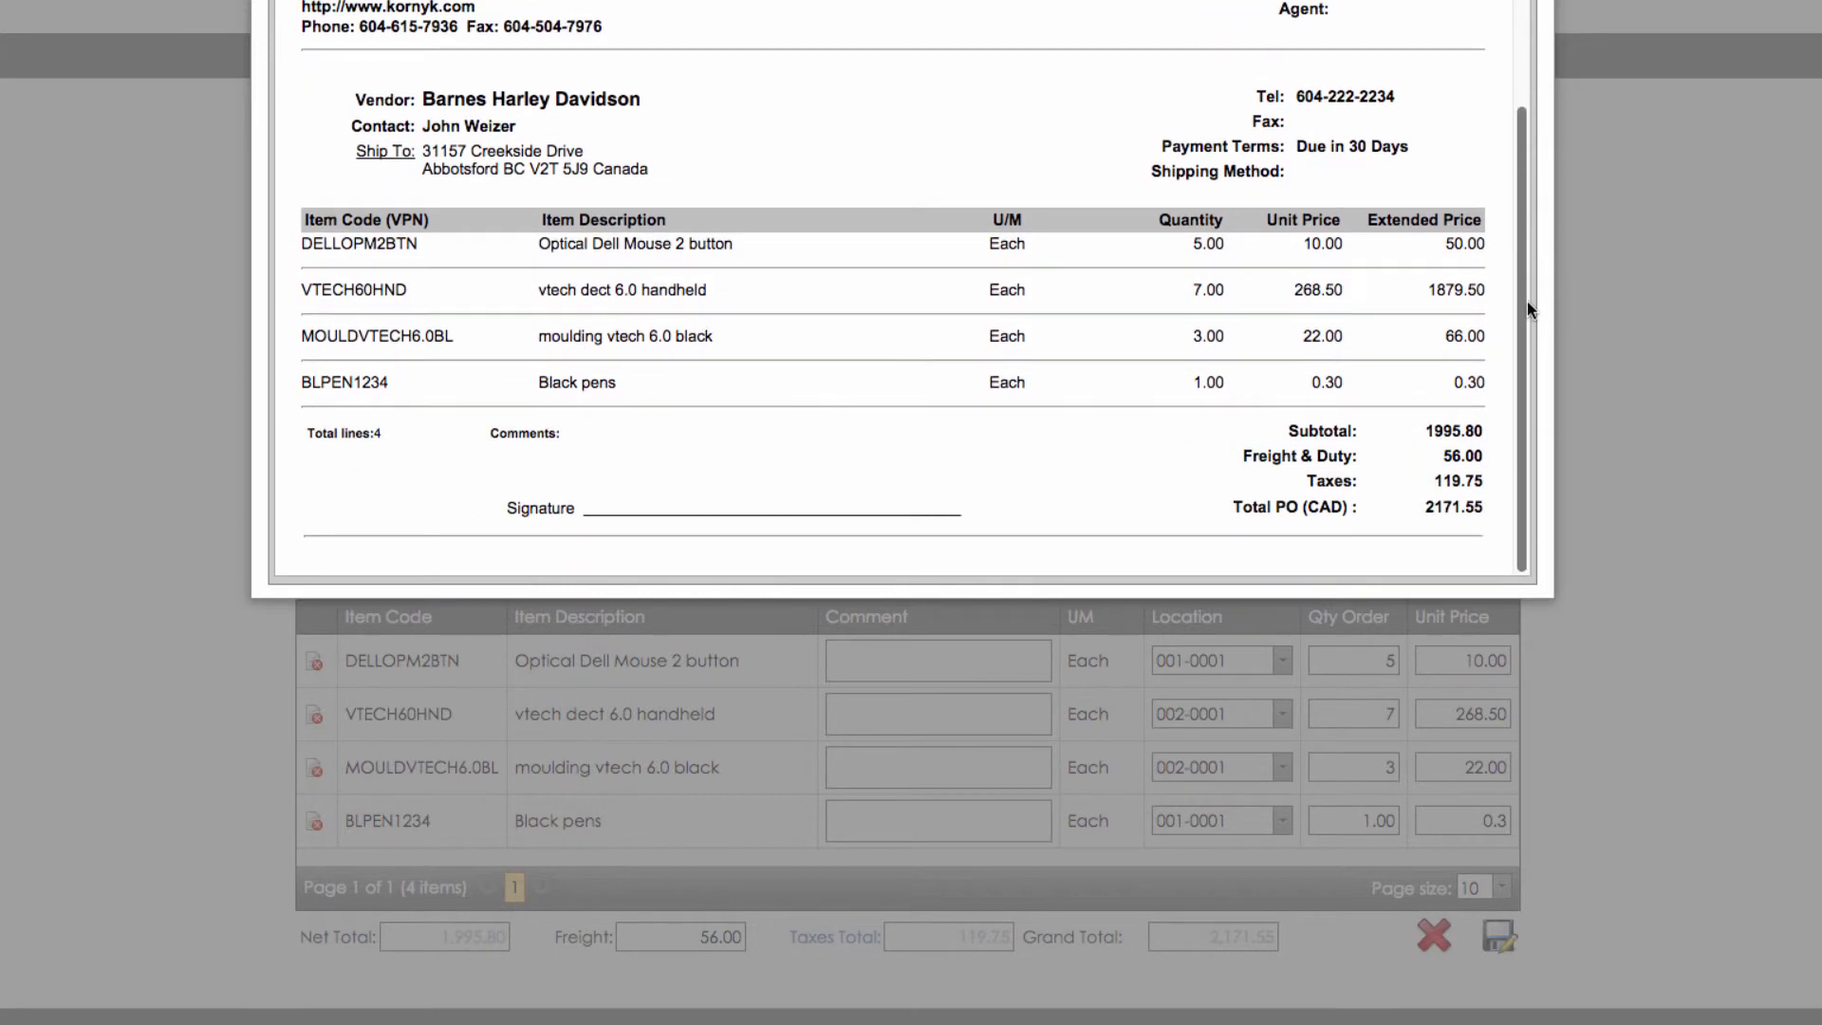
drag(1528, 385, 1512, 44)
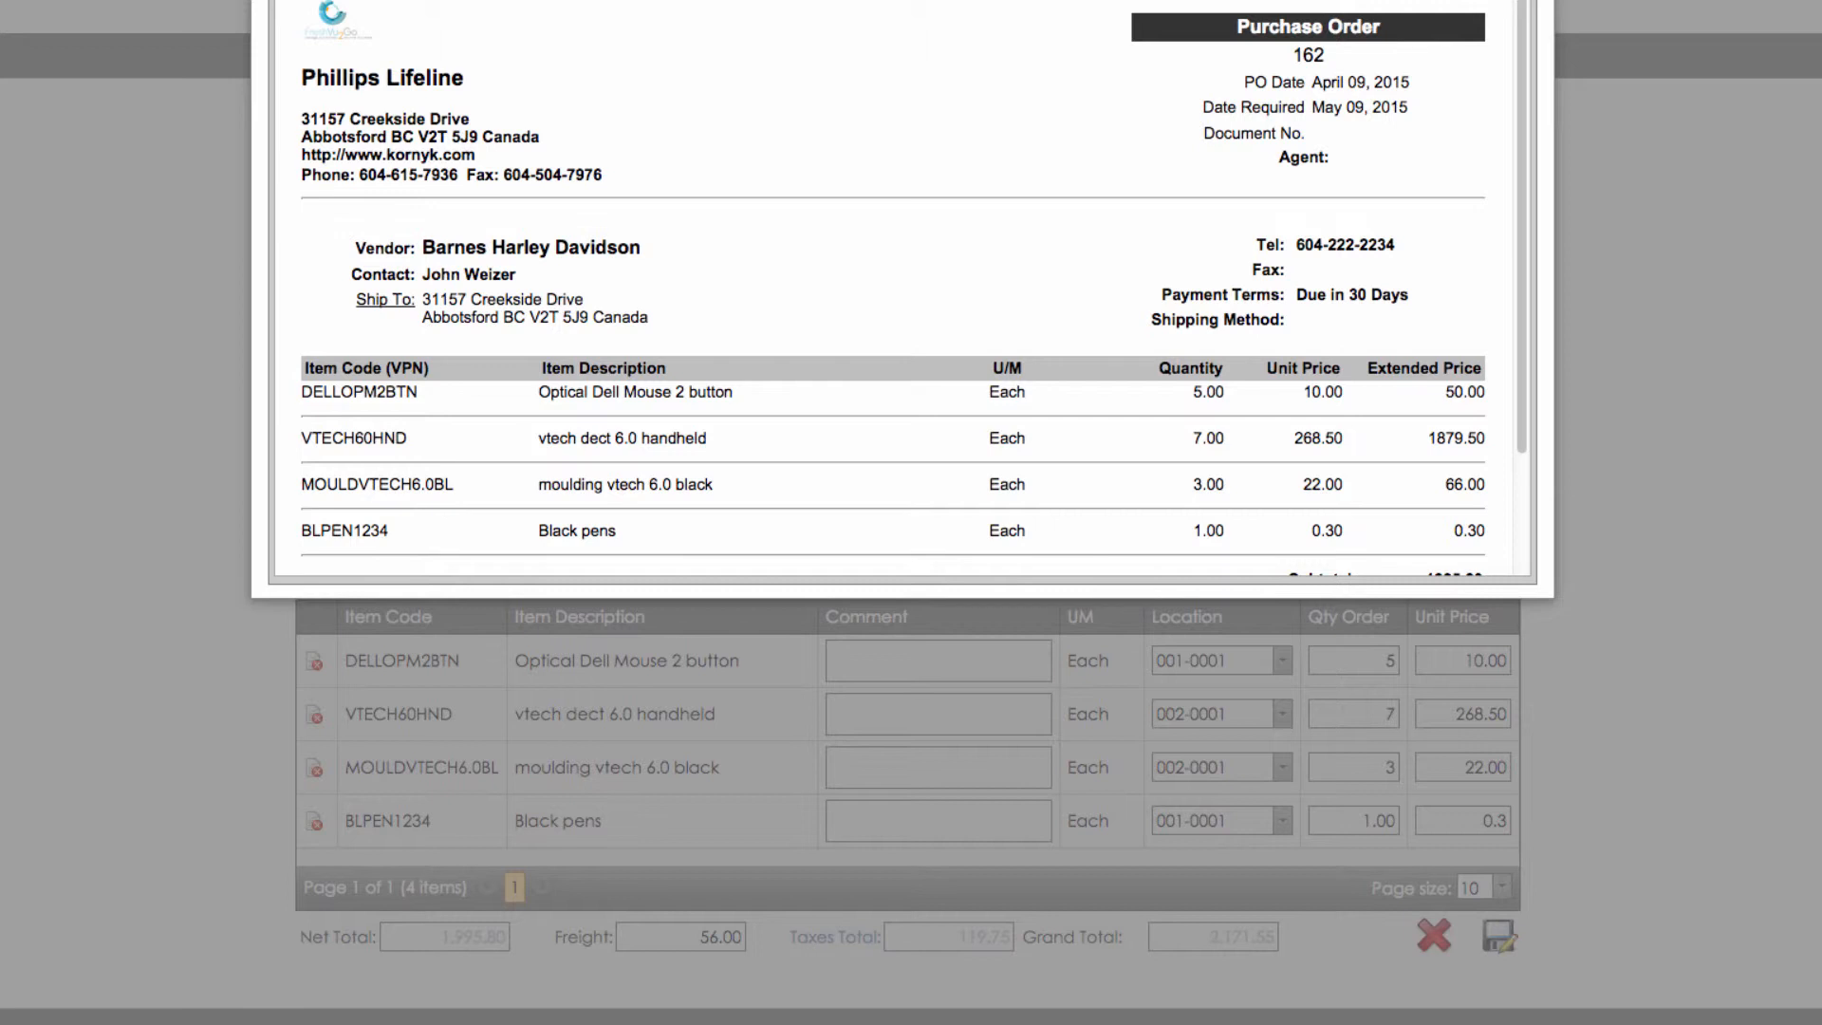
click(1542, 3)
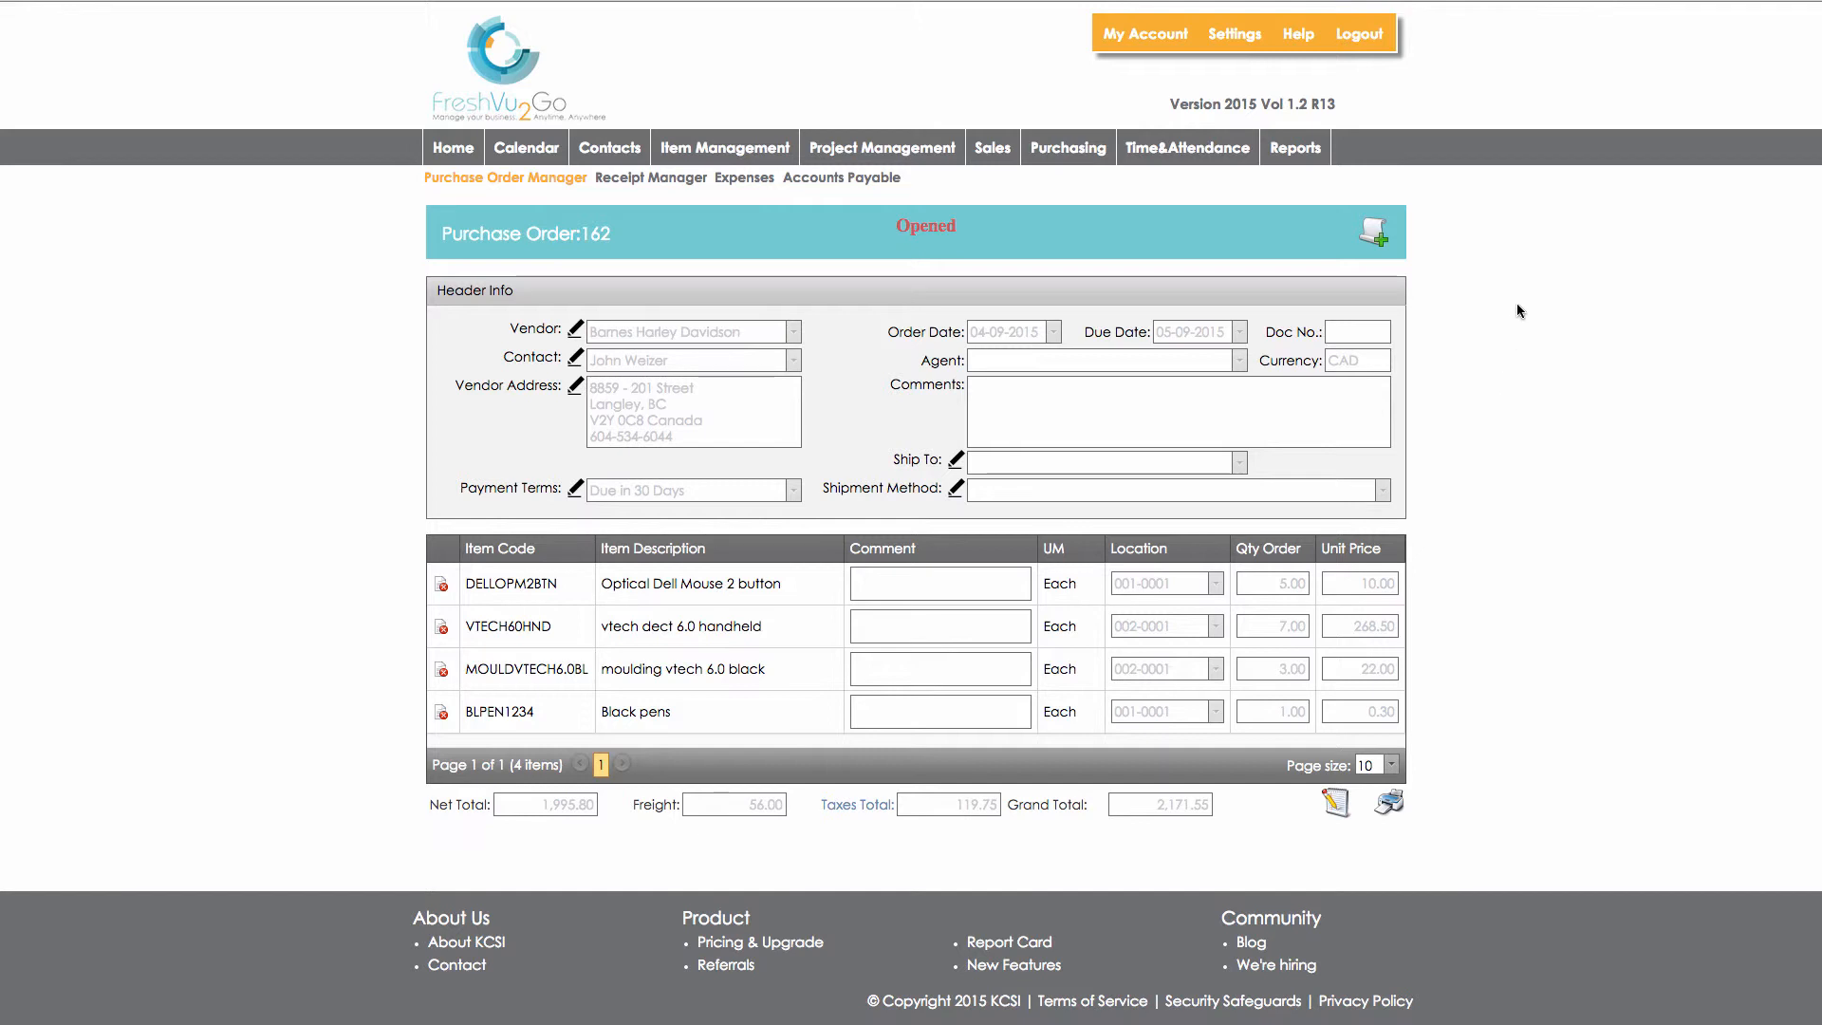
Create a new receipt in the Receipt Manager by importing the Barnes Harley Davidson purchase order dated 4/9/2015
click(683, 182)
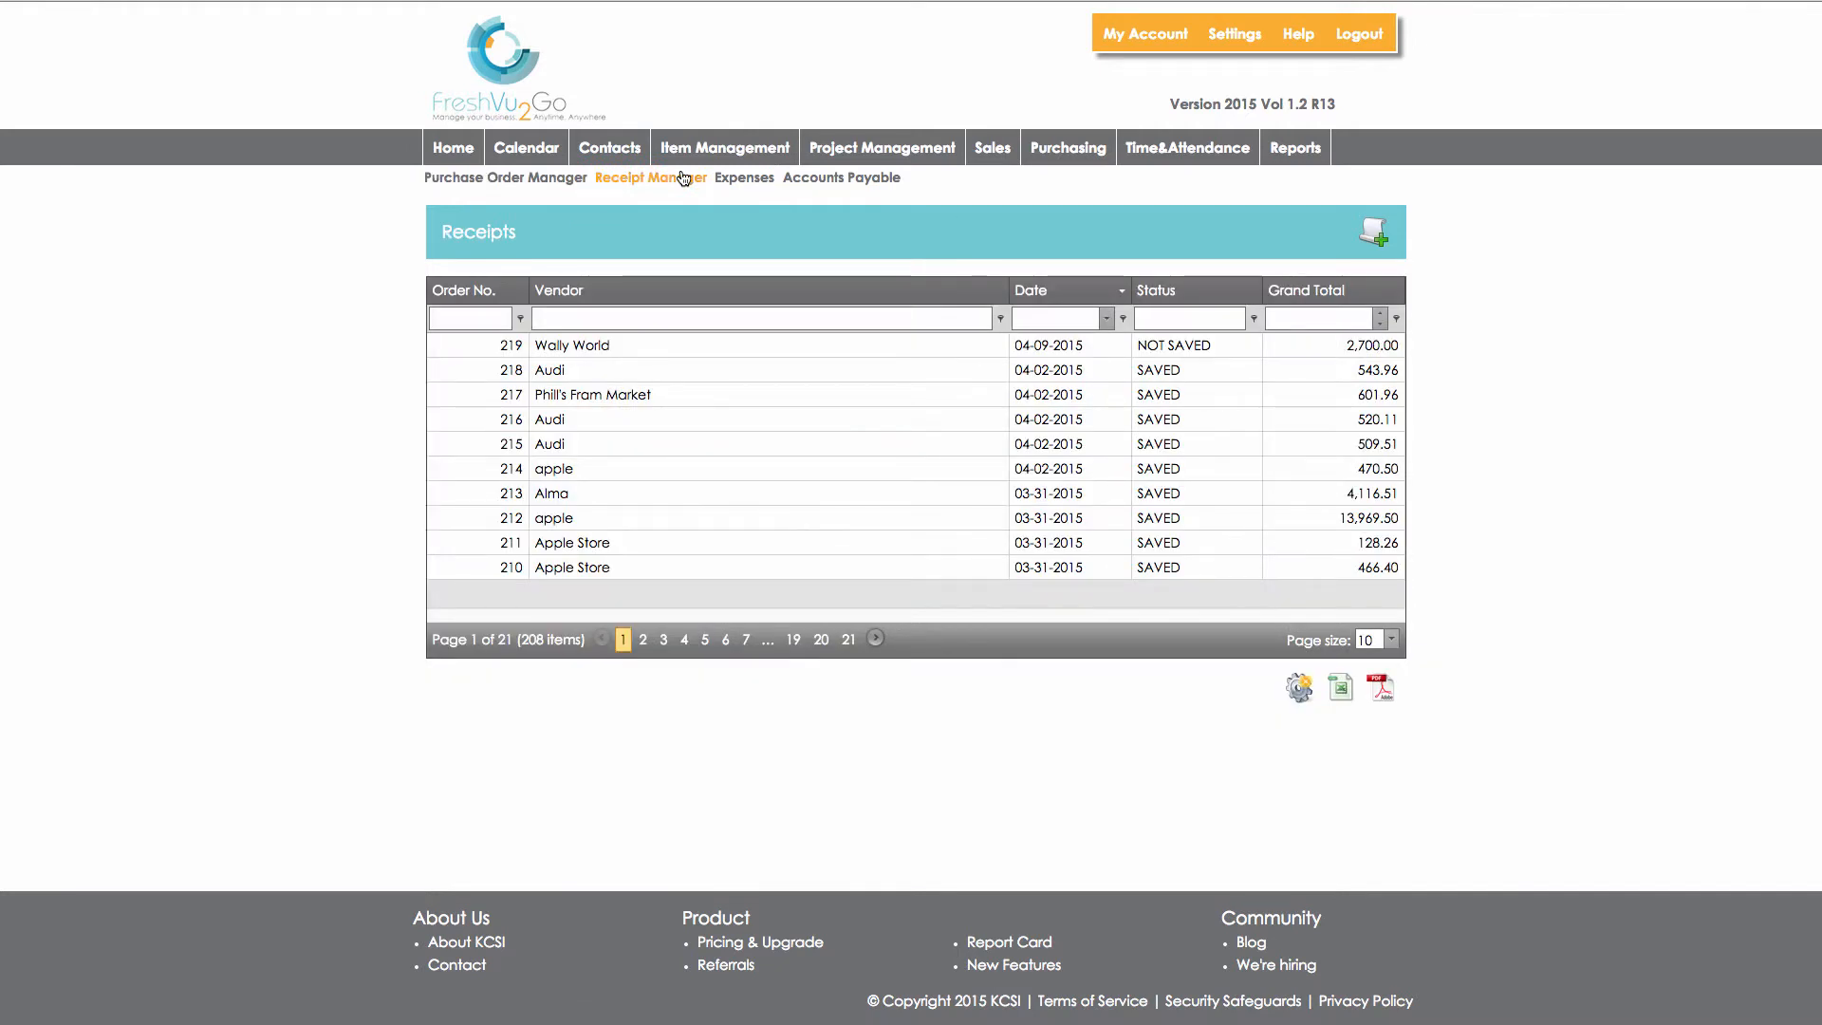
click(1383, 233)
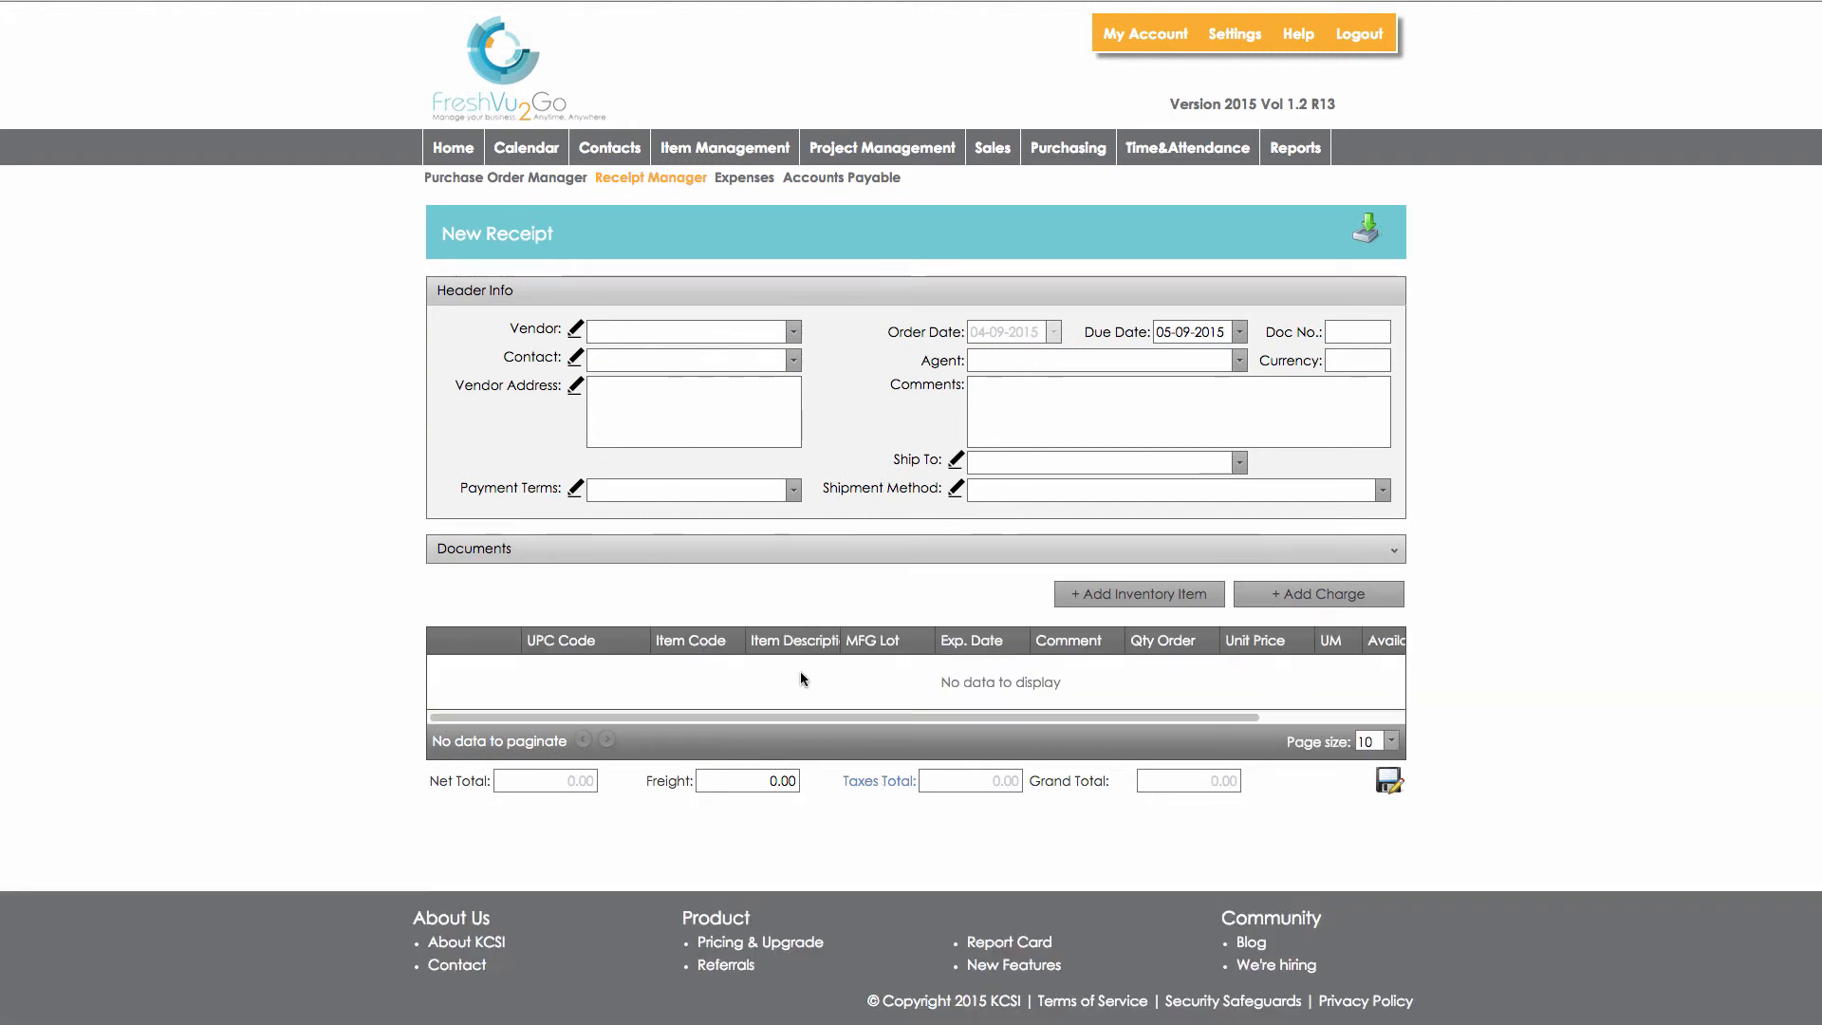
click(1369, 241)
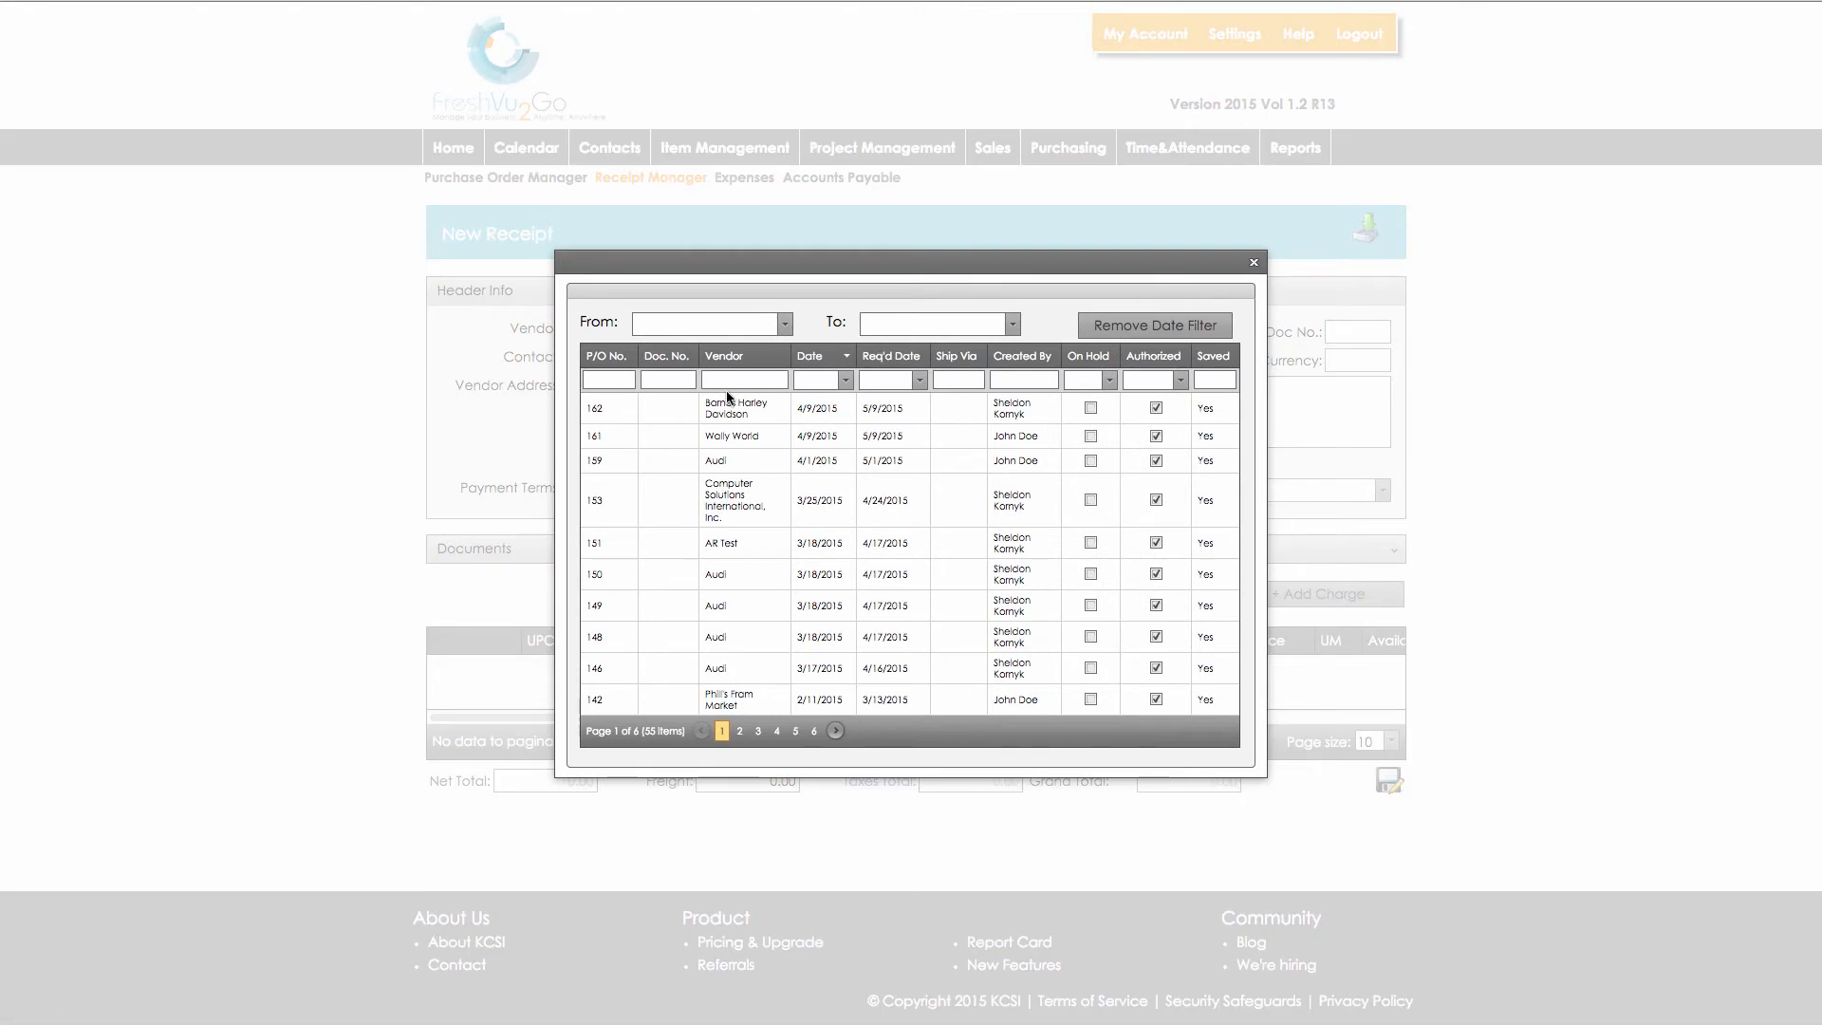
click(646, 414)
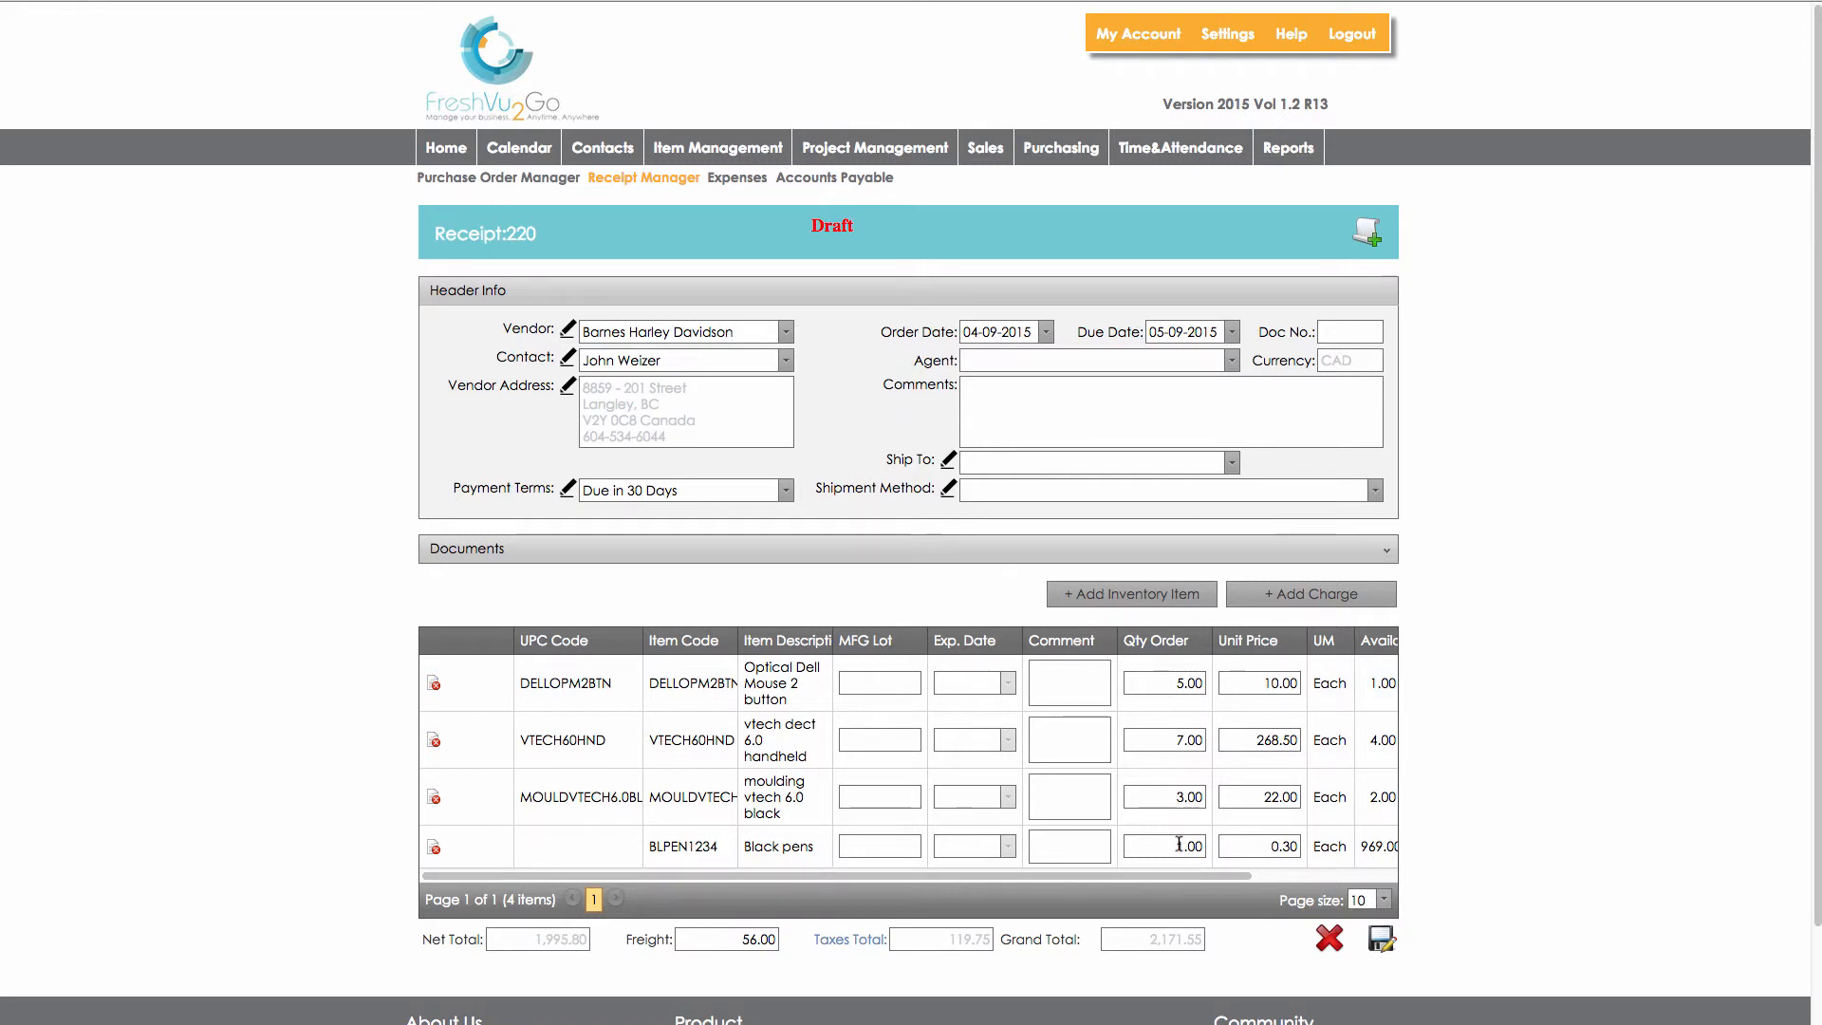
Set the VTECH60HND quantity on the receipt to 6
click(1180, 742)
text(6)
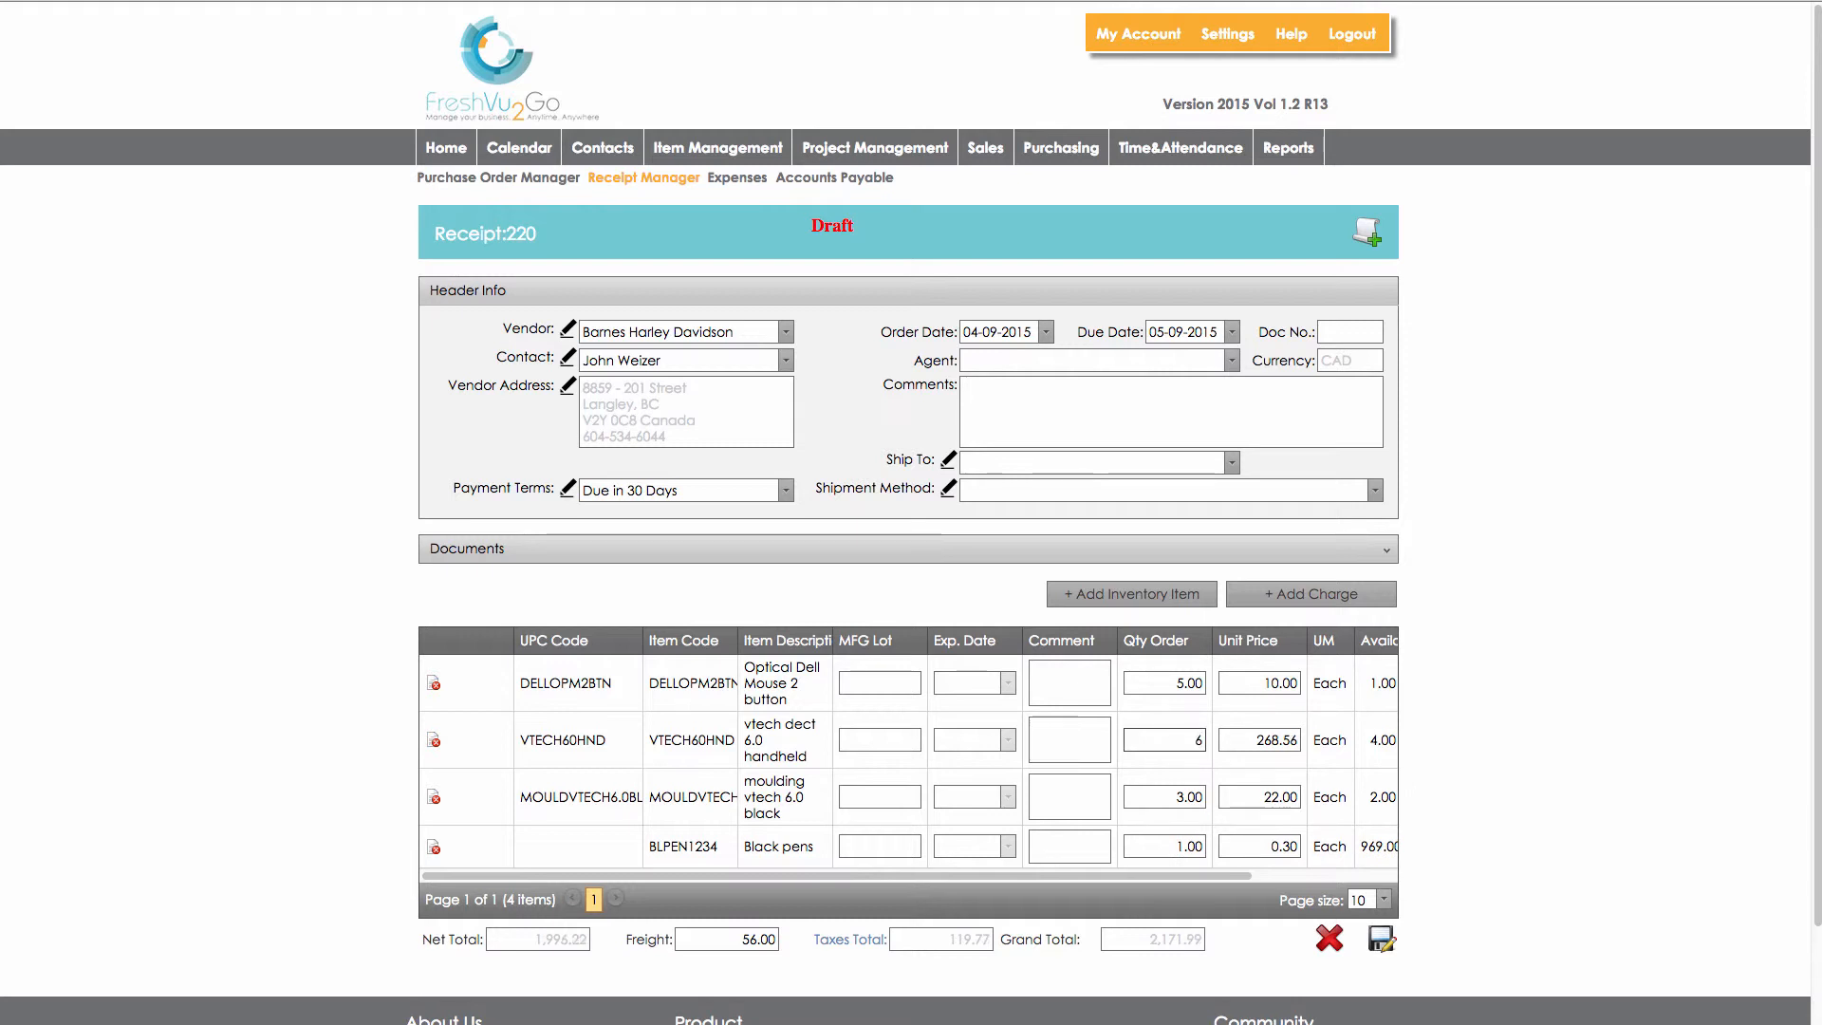
key(Tab)
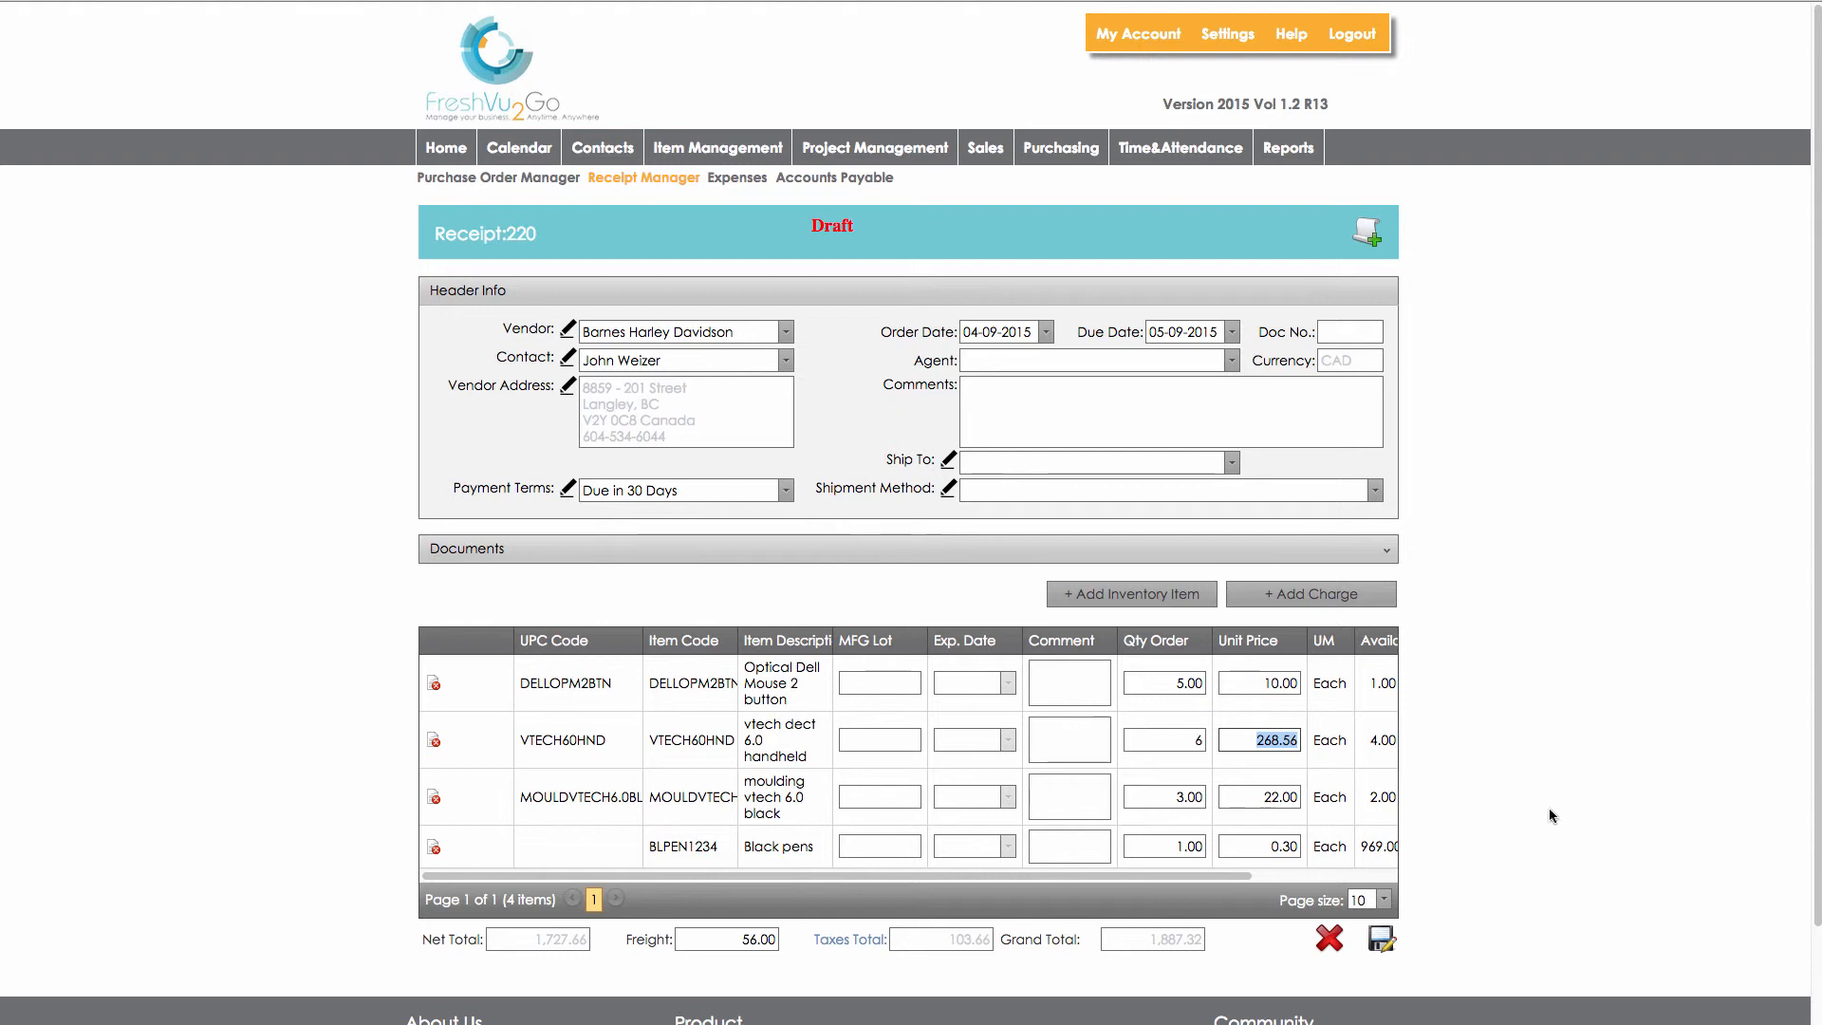
Save the receipt and review its printout using the Receipt Default Template
click(1383, 939)
click(1036, 45)
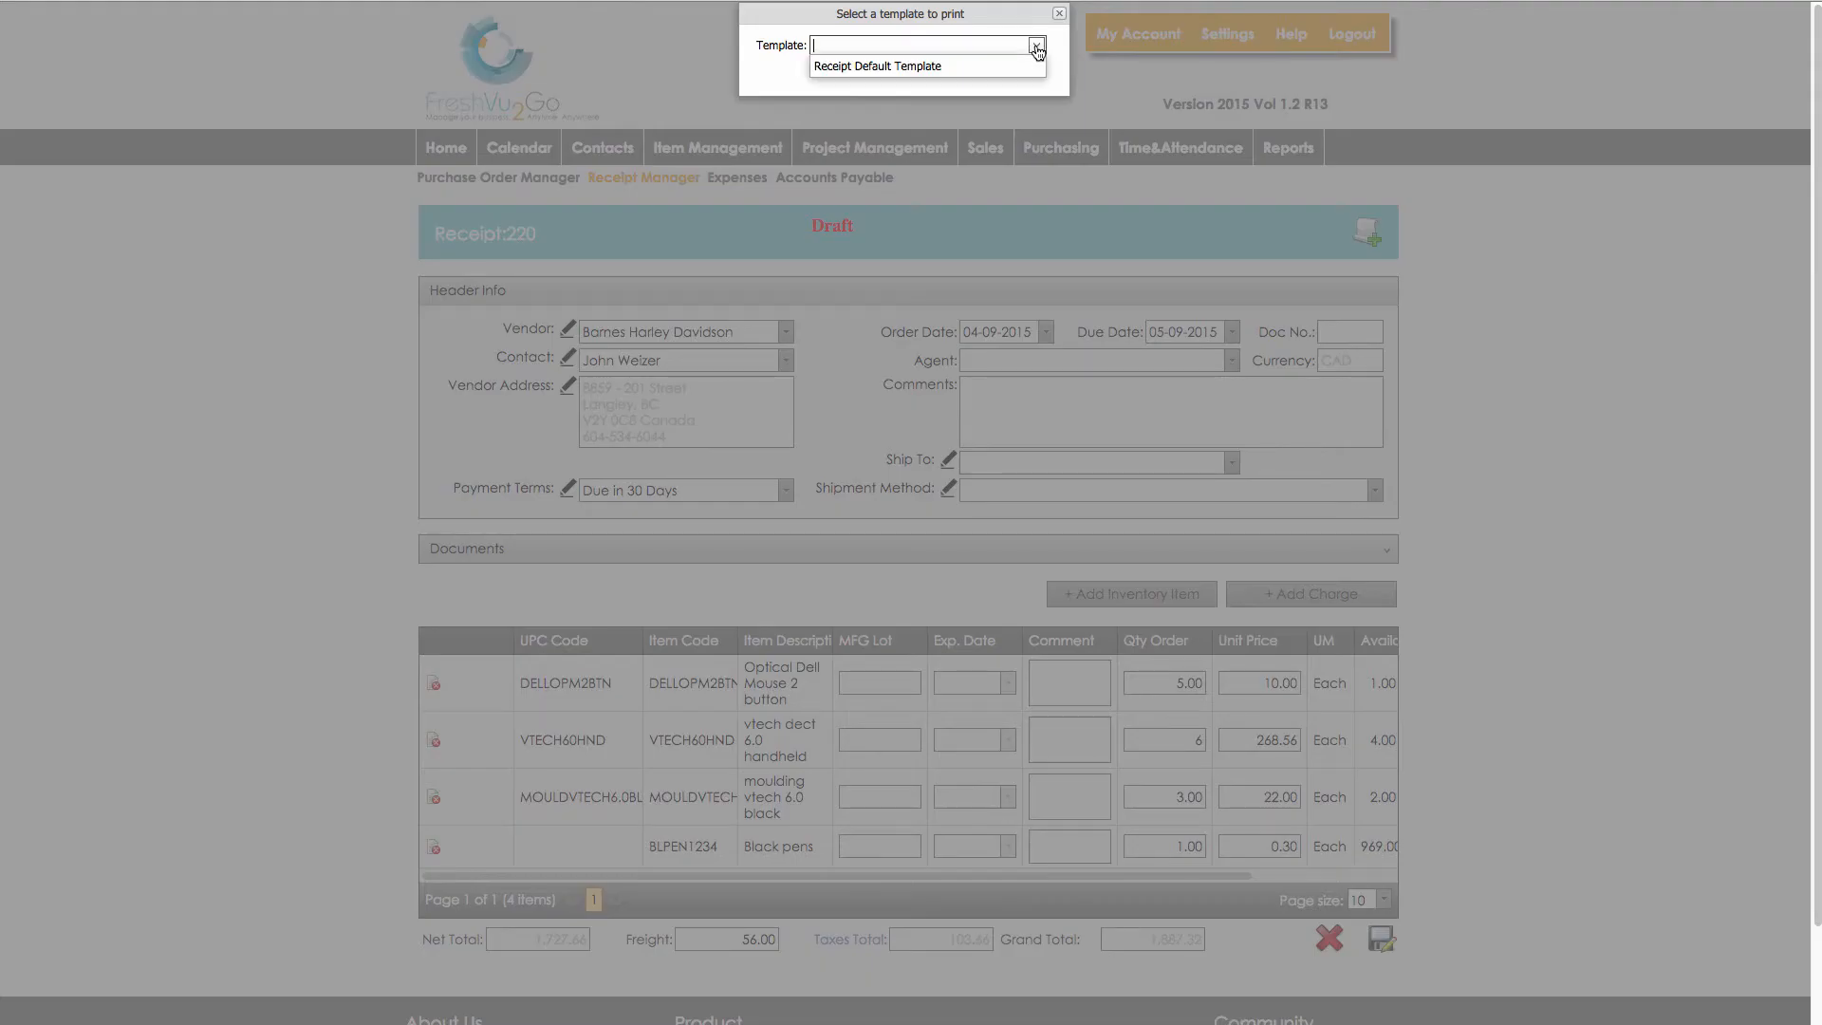
click(966, 66)
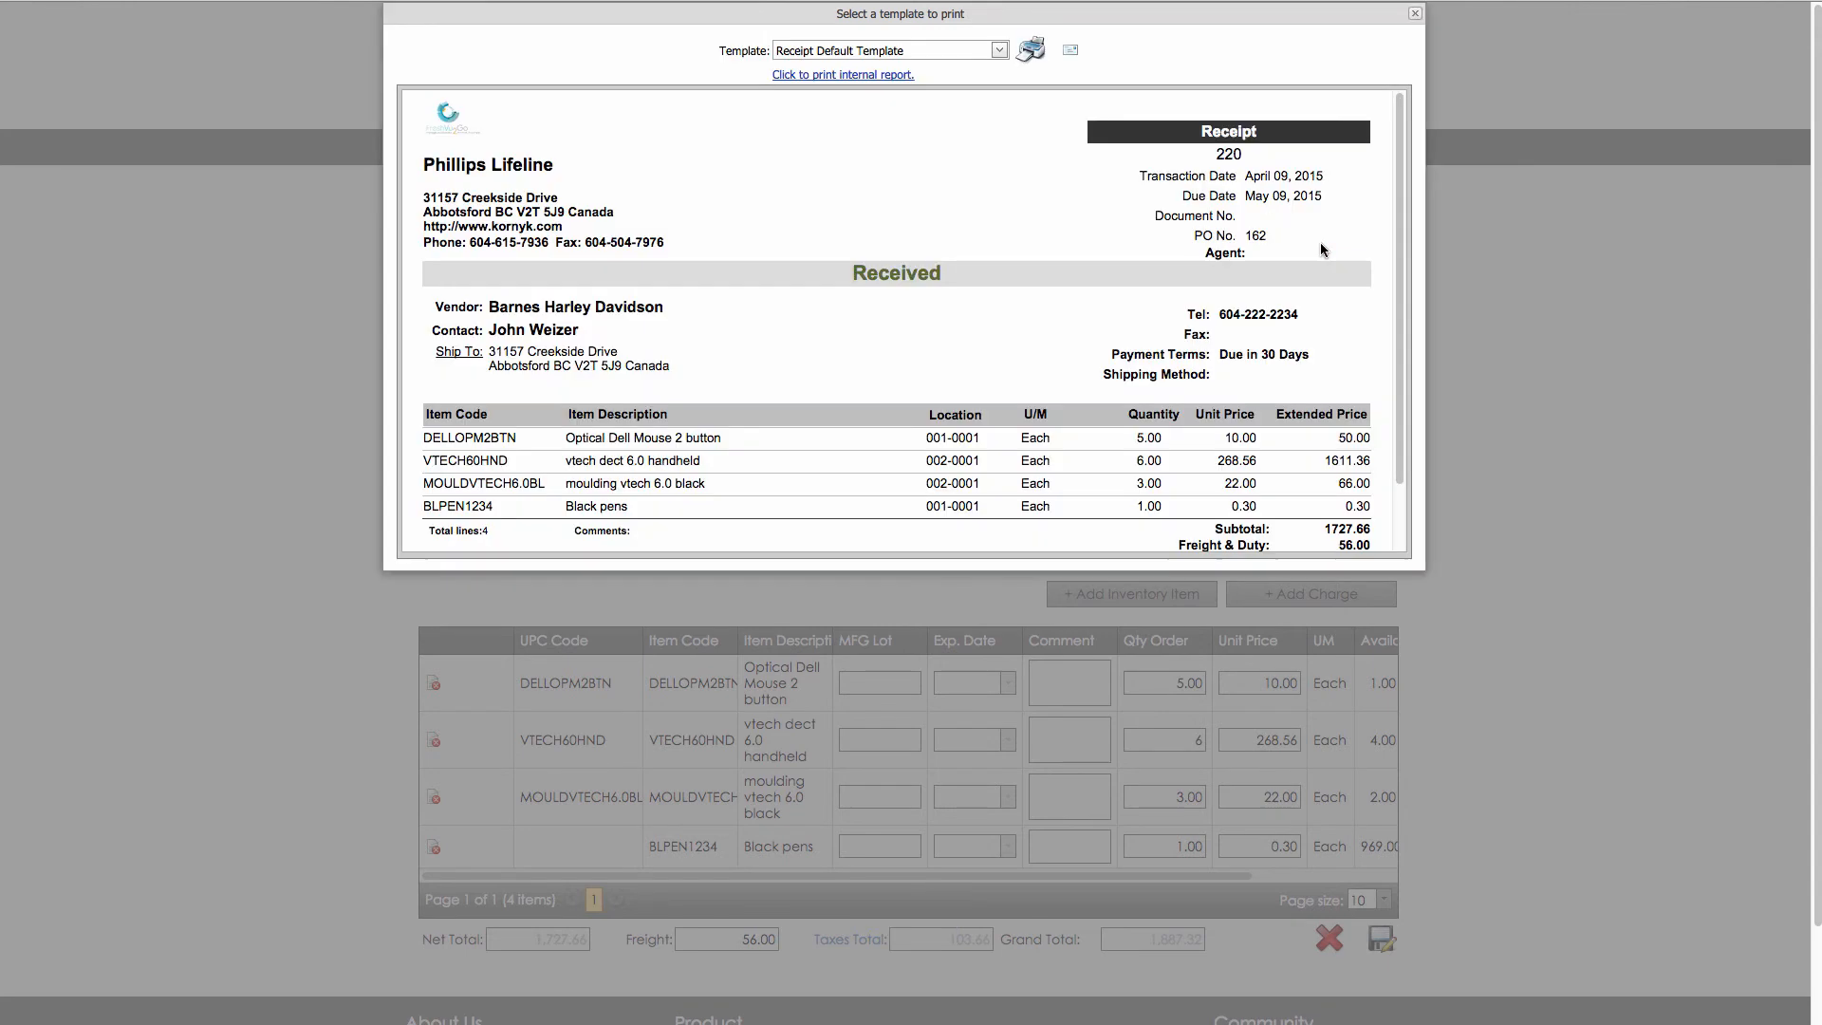
scroll(1405, 230, down, 3)
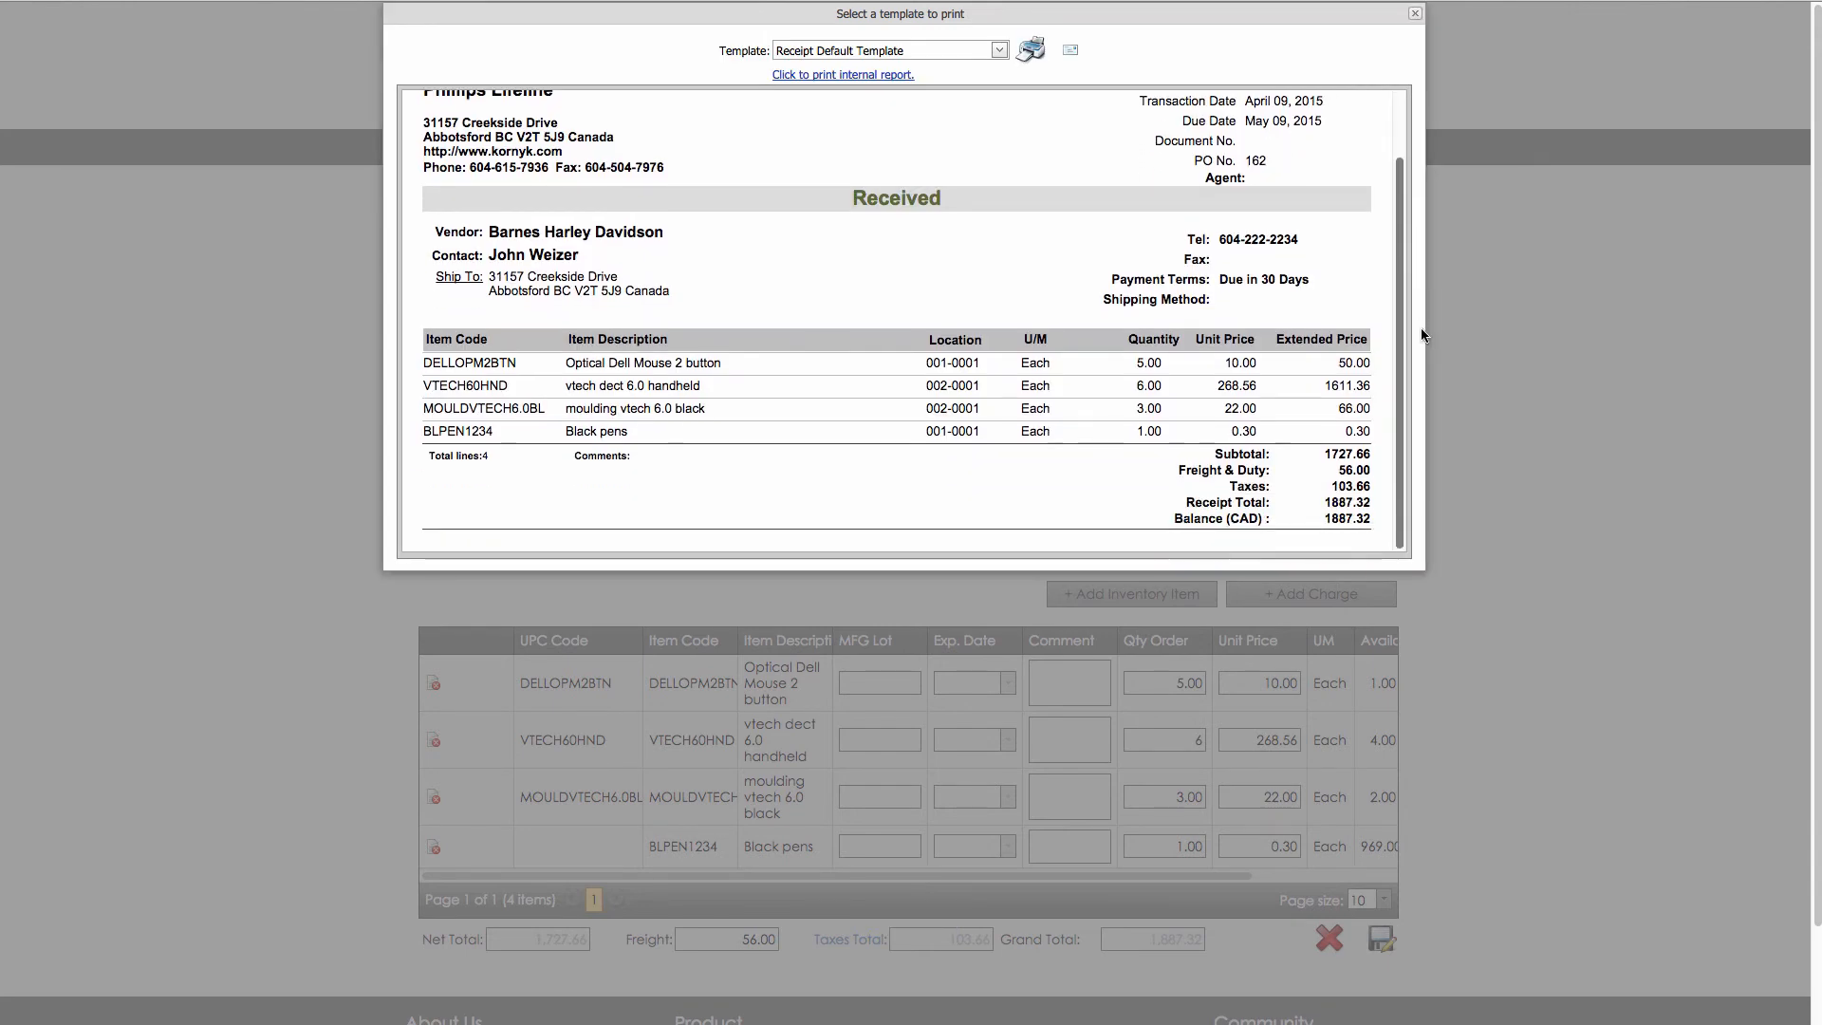
scroll(1393, 154, up, 3)
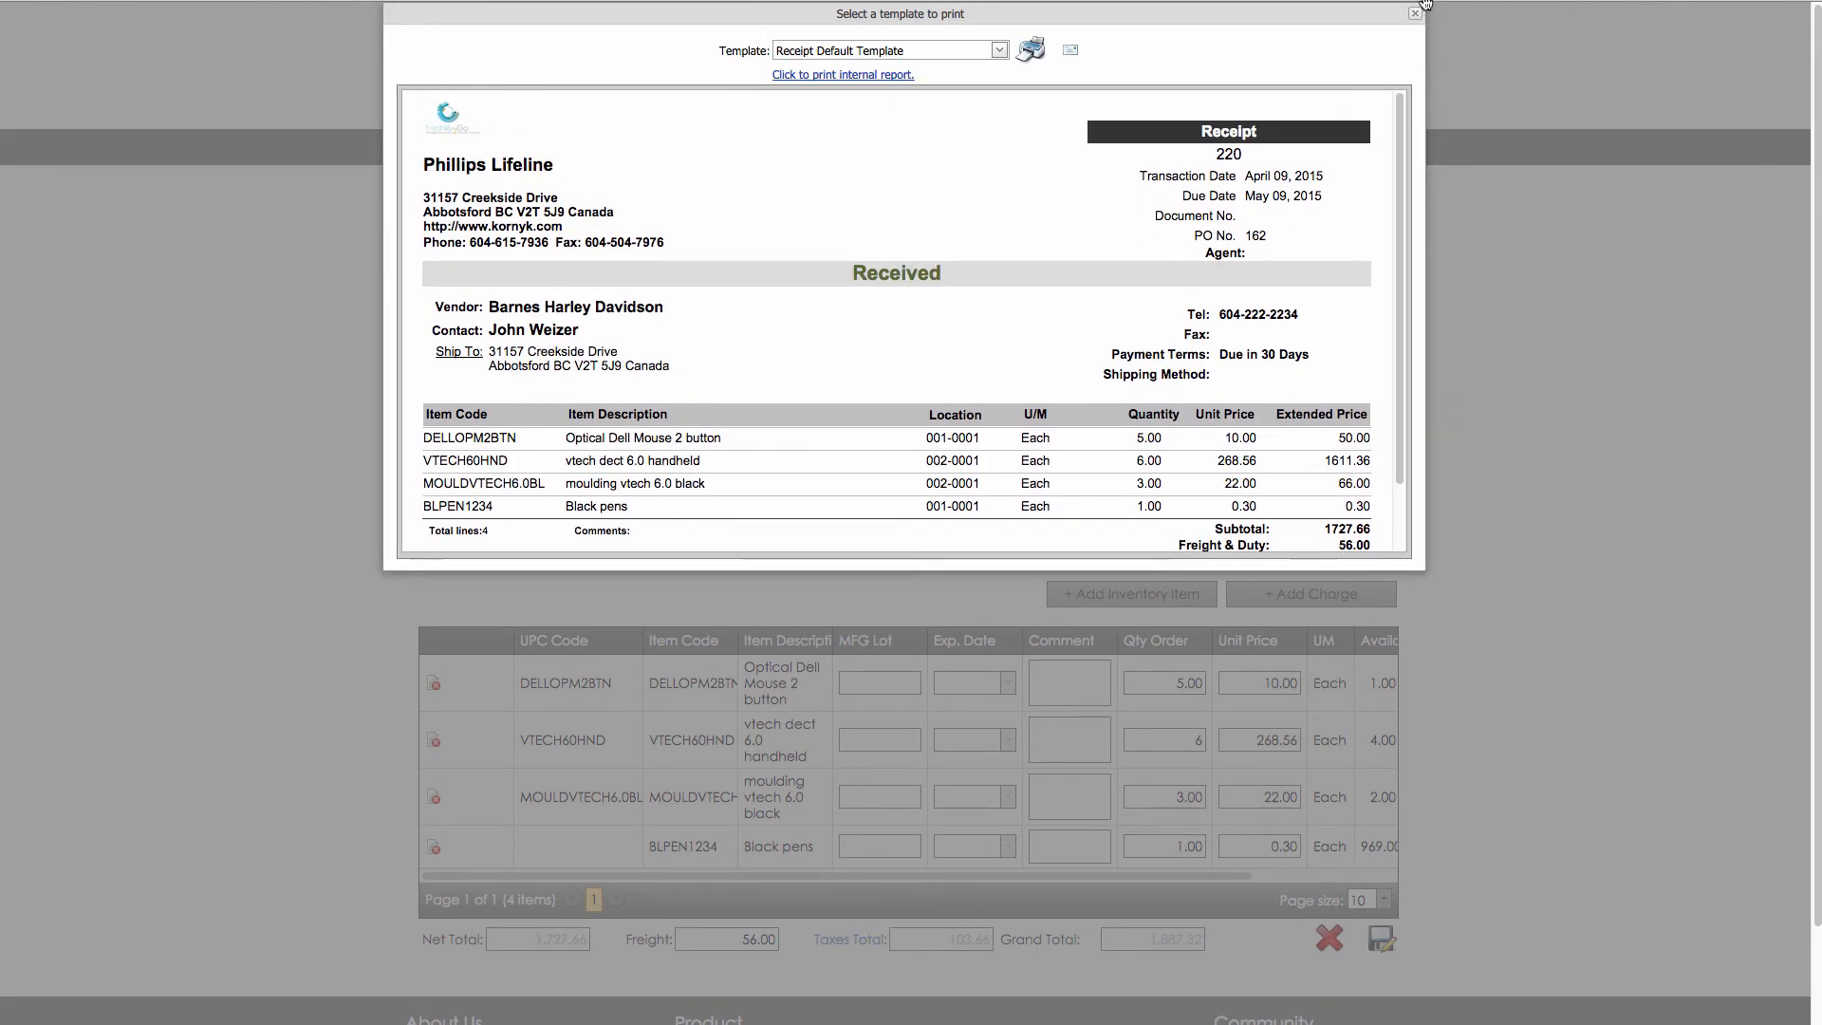
click(1415, 13)
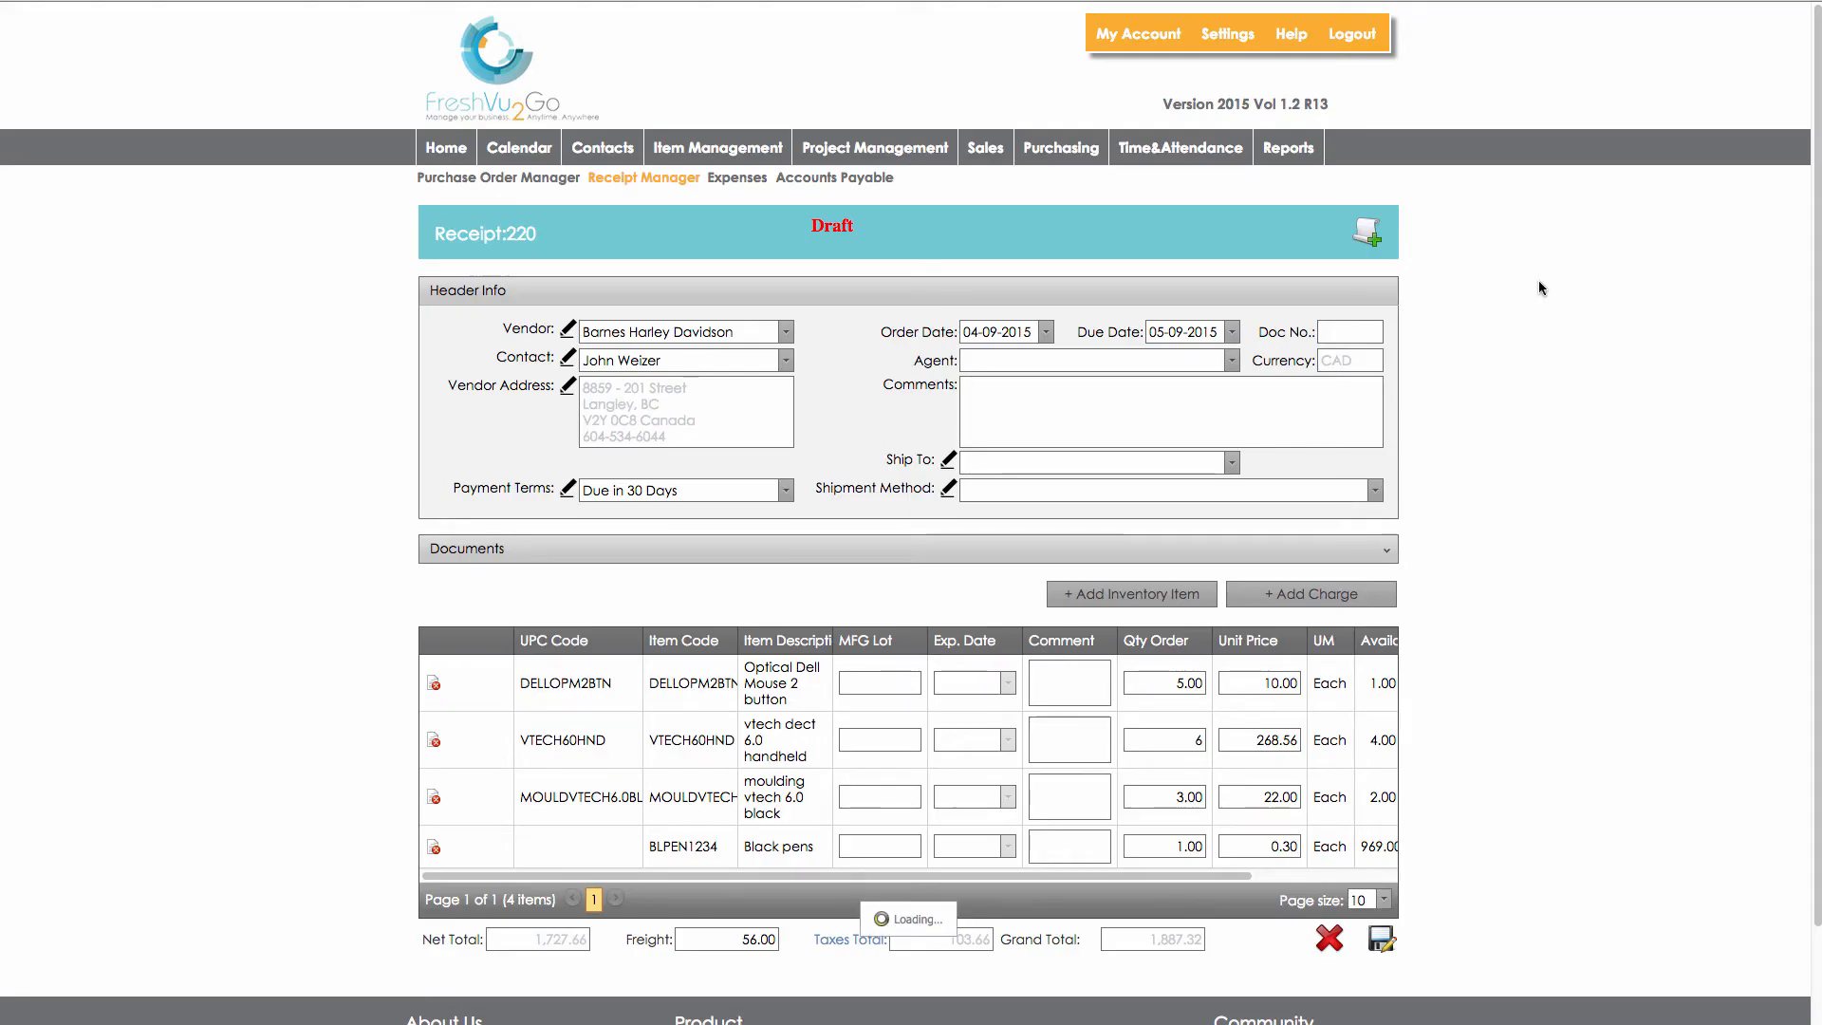